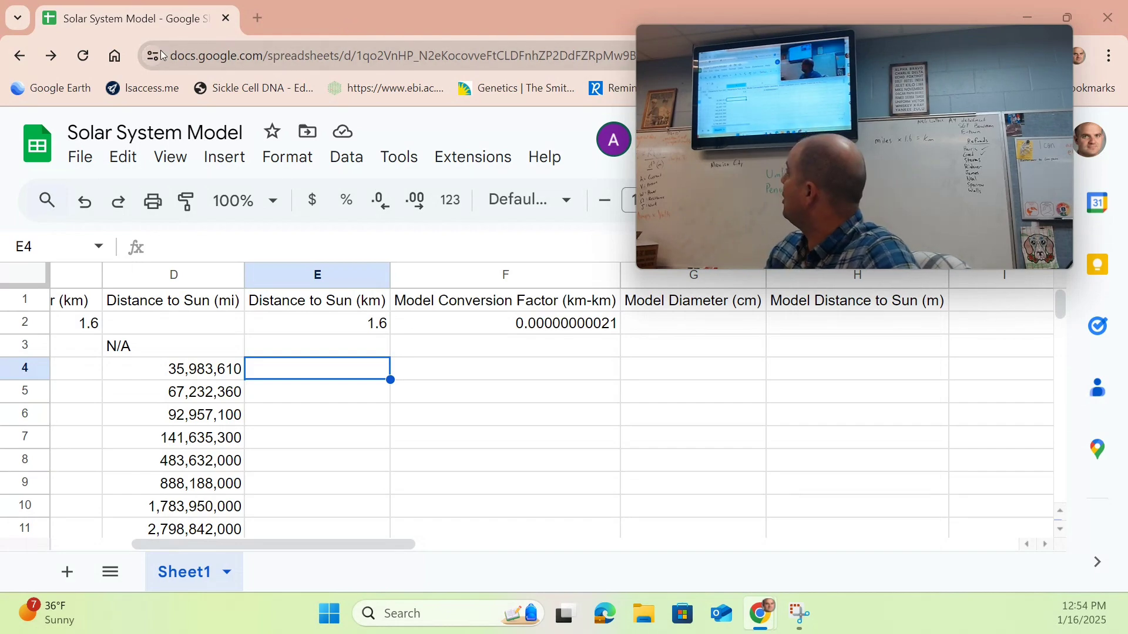
Make a copy of the Solar System Model spreadsheet named "Name's...Copy of Solar System Model" in My Drive
{"action": "left_click", "coordinate": [88, 166]}
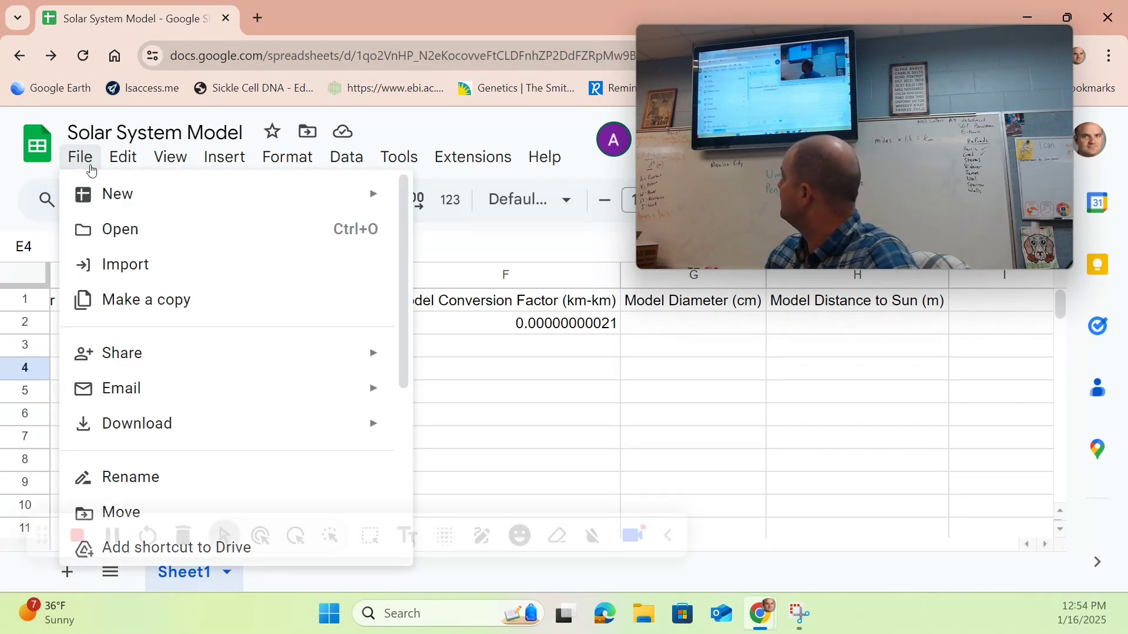
{"action": "left_click", "coordinate": [137, 306]}
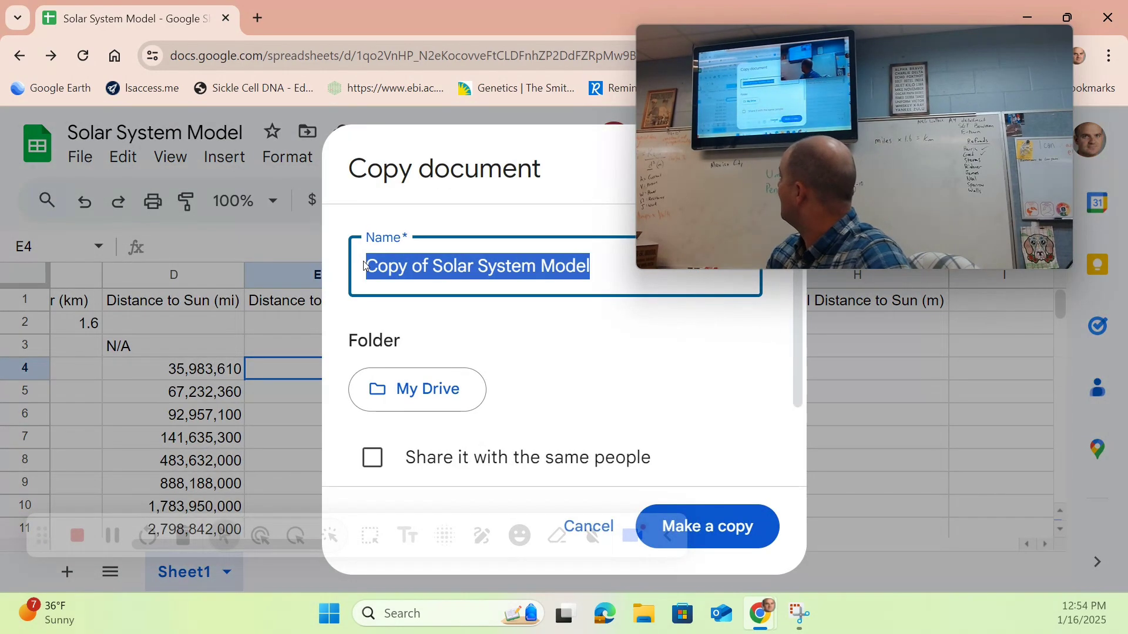
{"action": "left_click", "coordinate": [361, 288]}
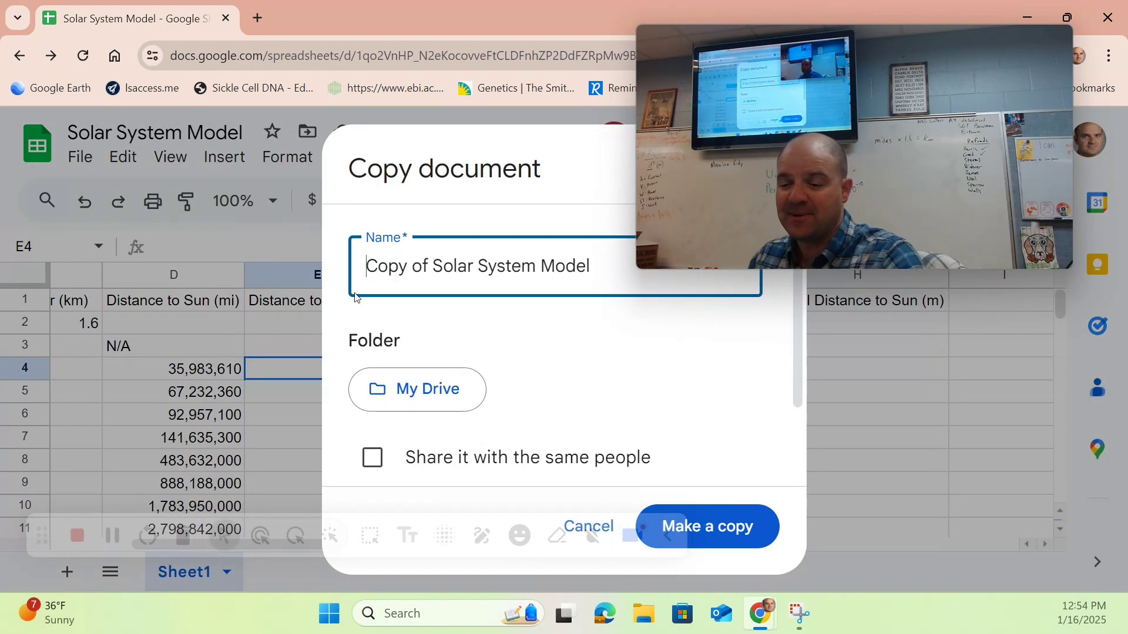
{"action": "type", "text": "Name"}
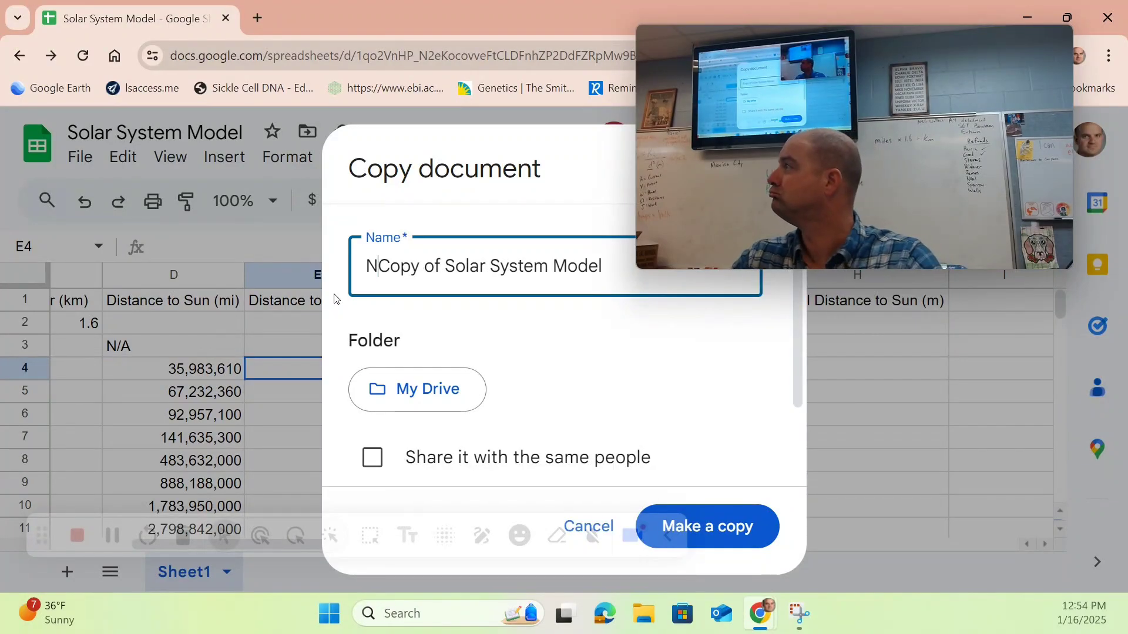
{"action": "type", "text": "'s..."}
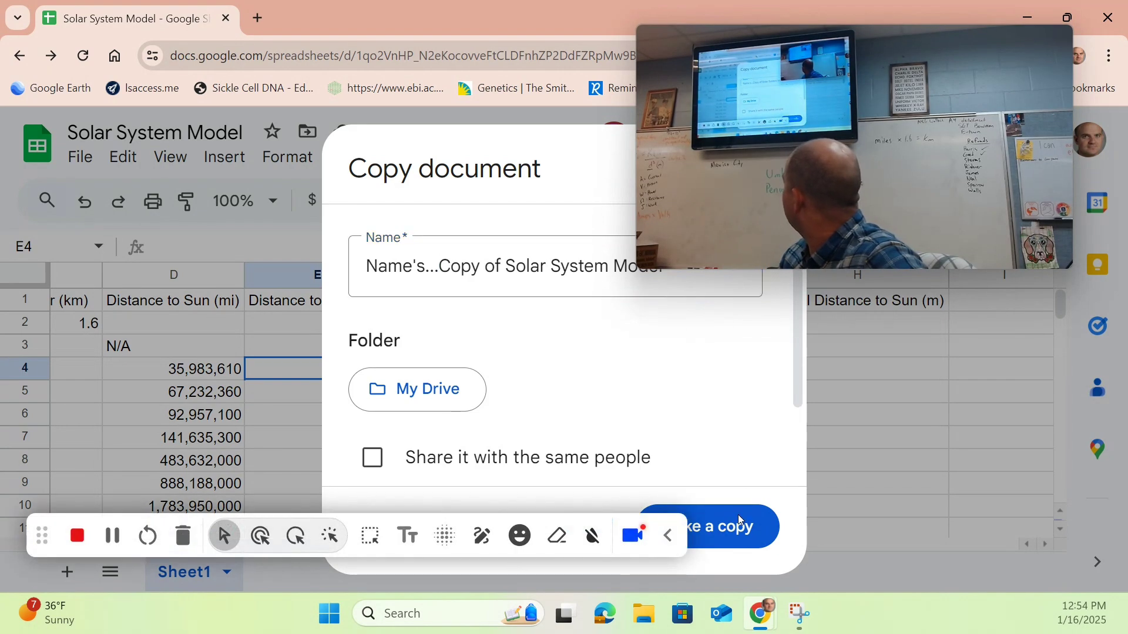
{"action": "scroll", "coordinate": [735, 408], "scroll_direction": "down", "scroll_amount": 2}
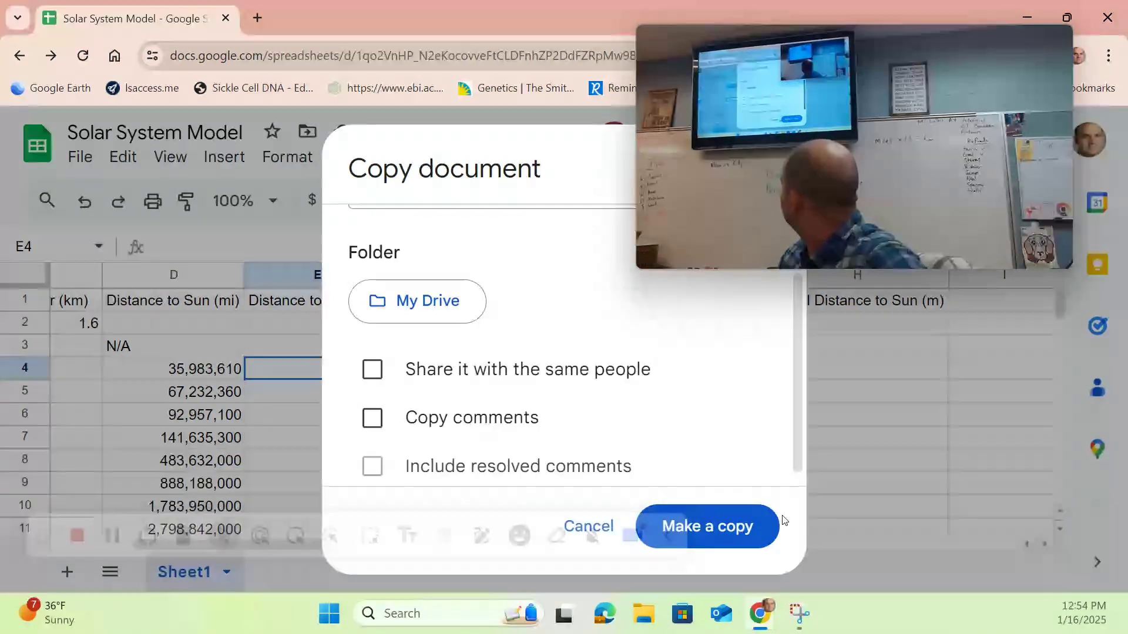
{"action": "left_click", "coordinate": [767, 527]}
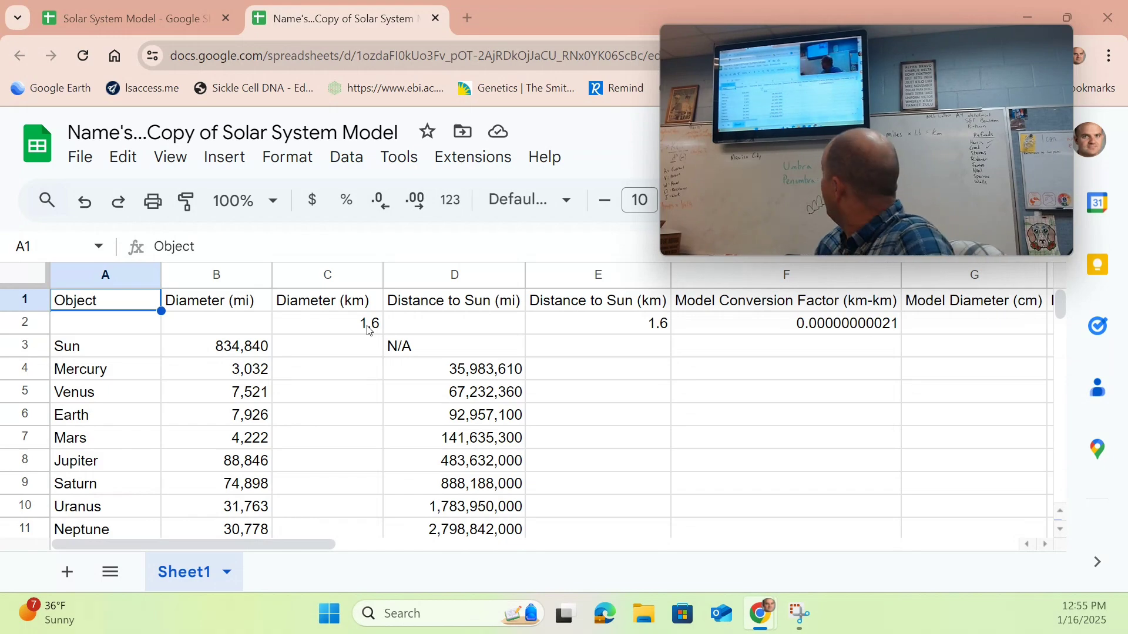
{"action": "left_click", "coordinate": [356, 360]}
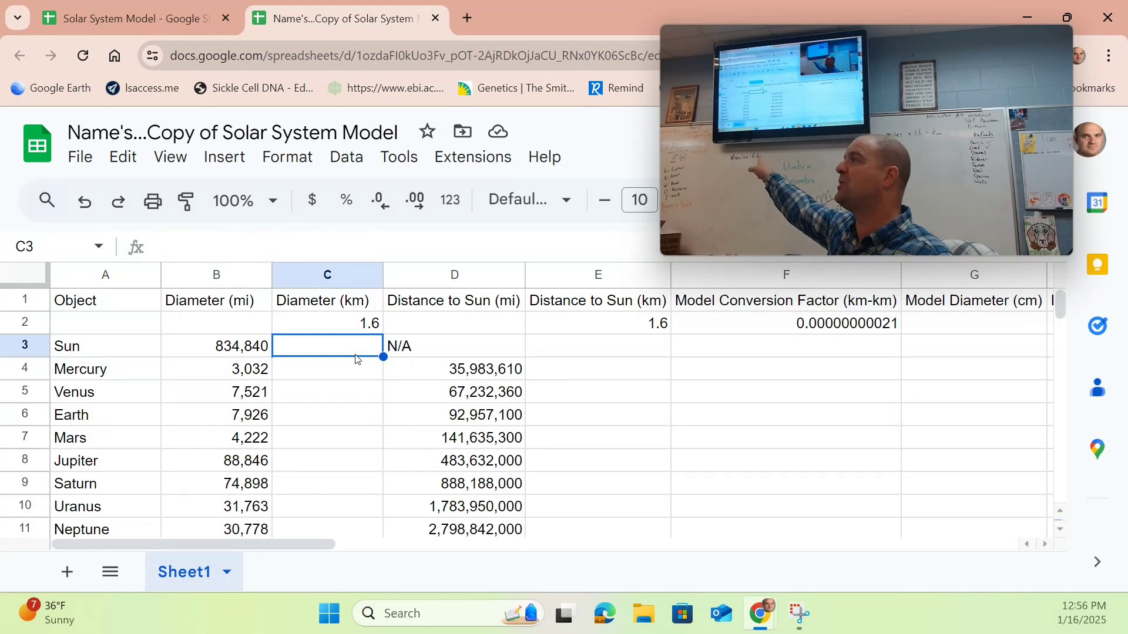
{"action": "type", "text": "="}
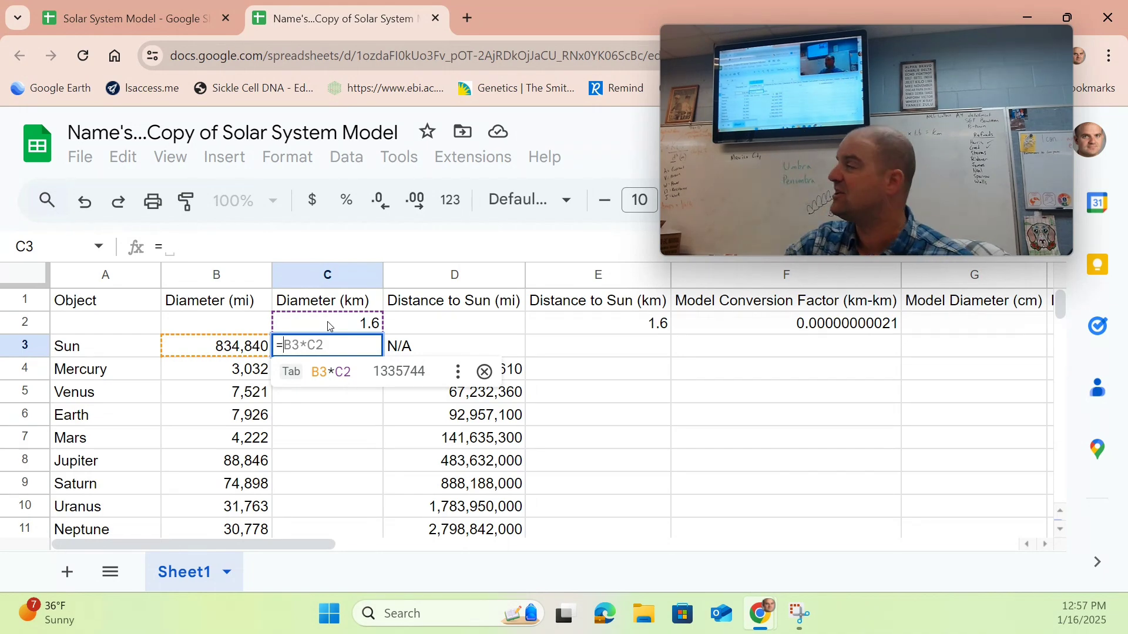
{"action": "key", "text": "Tab"}
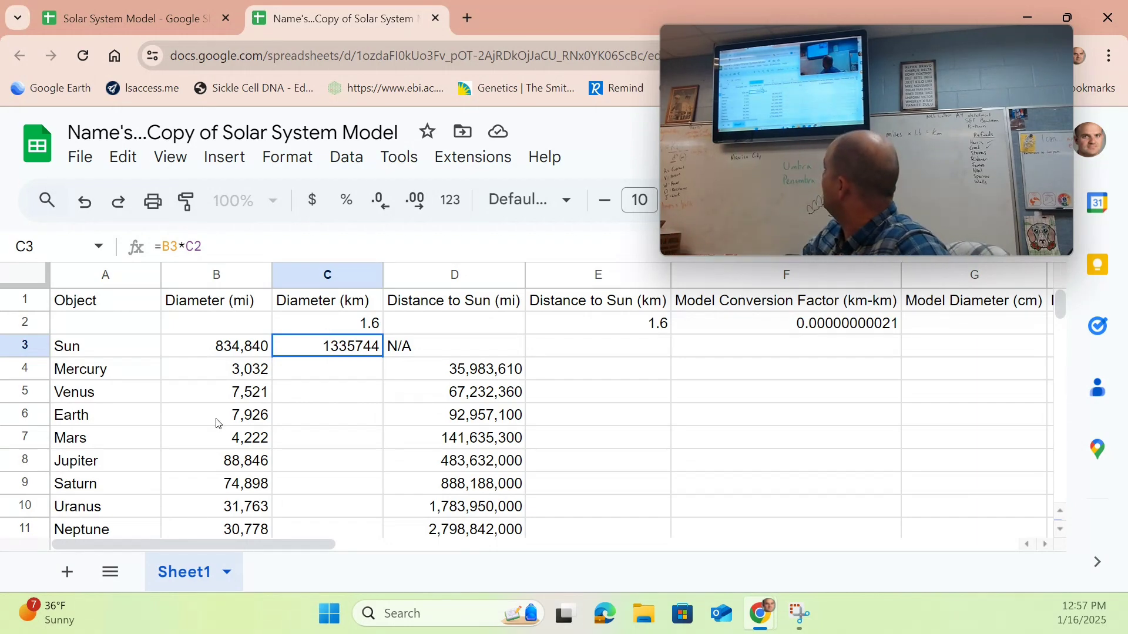
{"action": "left_click", "coordinate": [328, 353]}
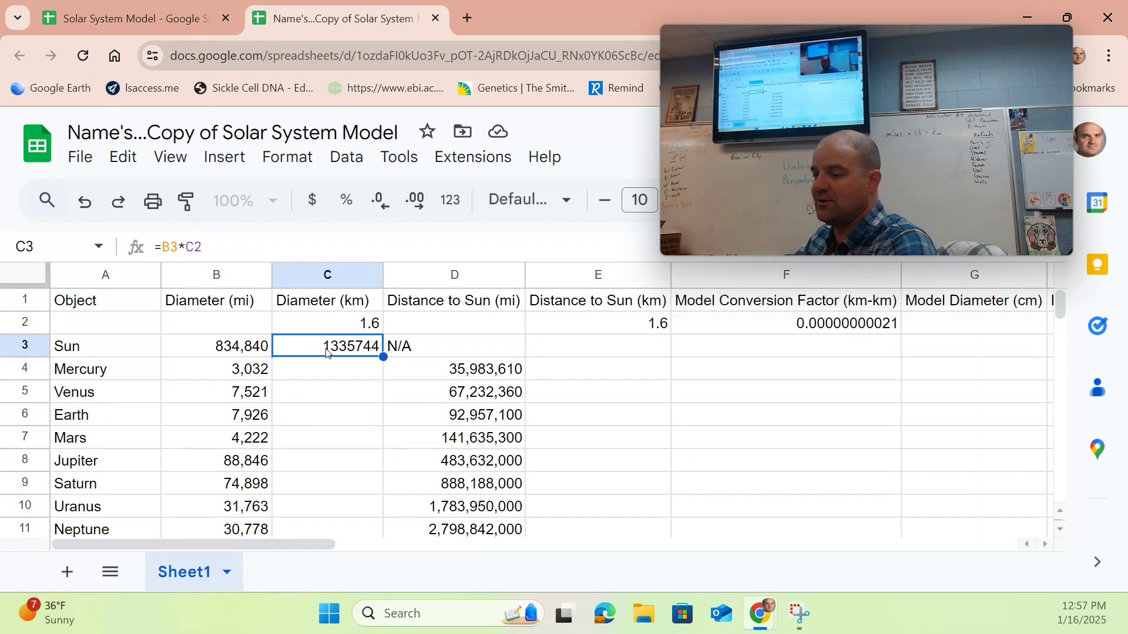
{"action": "key", "text": "Delete"}
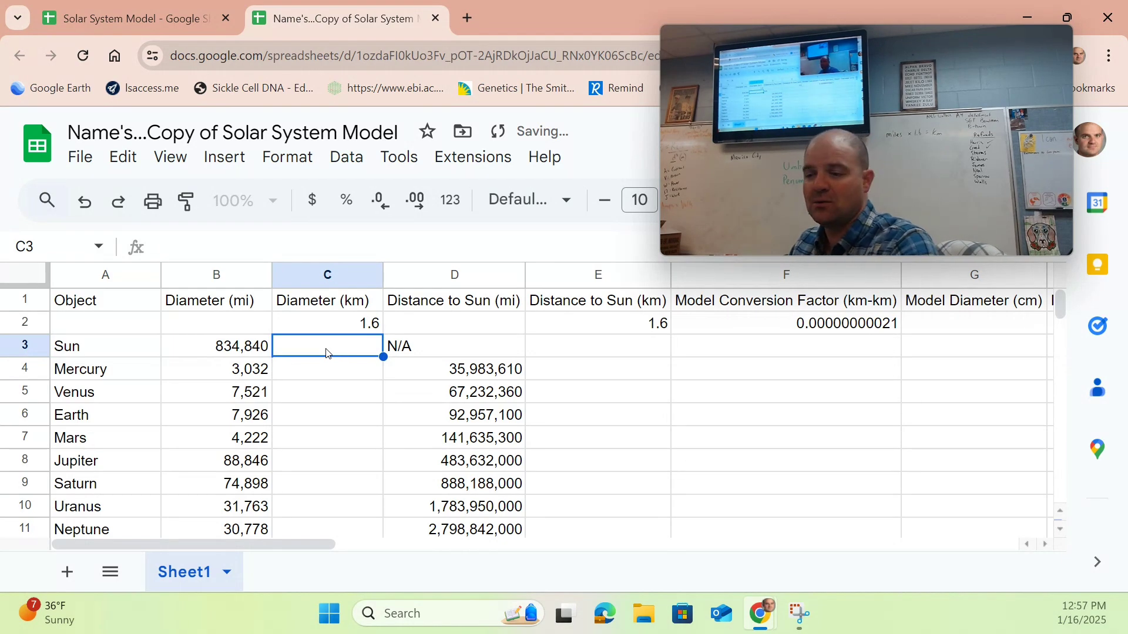
Calculate the Sun's diameter in kilometres in C3 with the formula =B3*C2
{"action": "type", "text": "="}
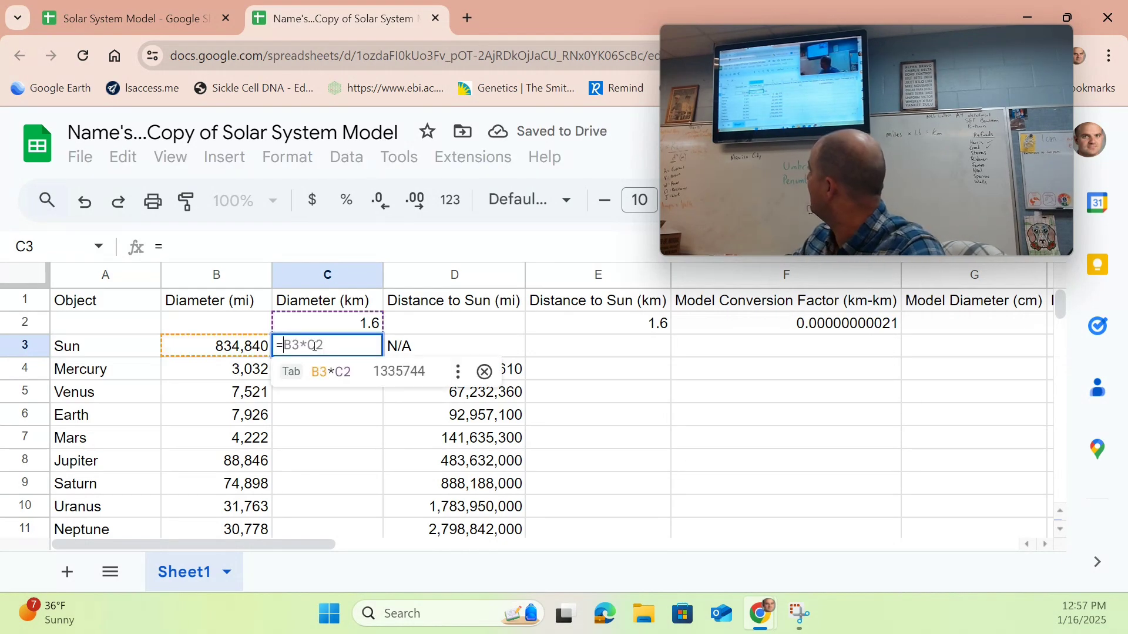
{"action": "left_click", "coordinate": [227, 347]}
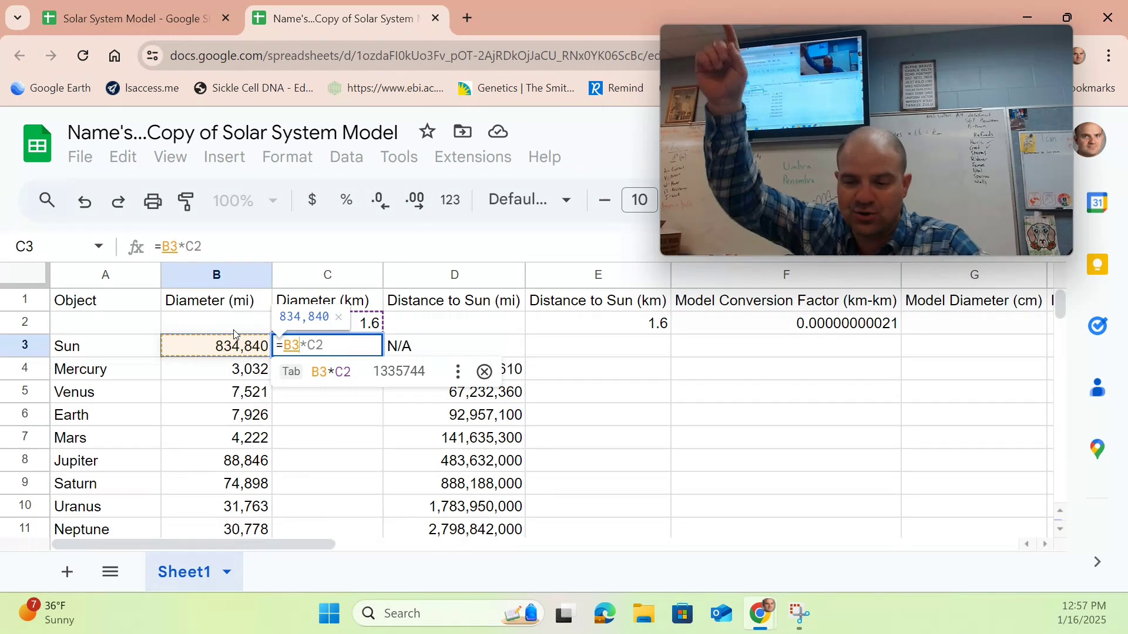
{"action": "type", "text": "*"}
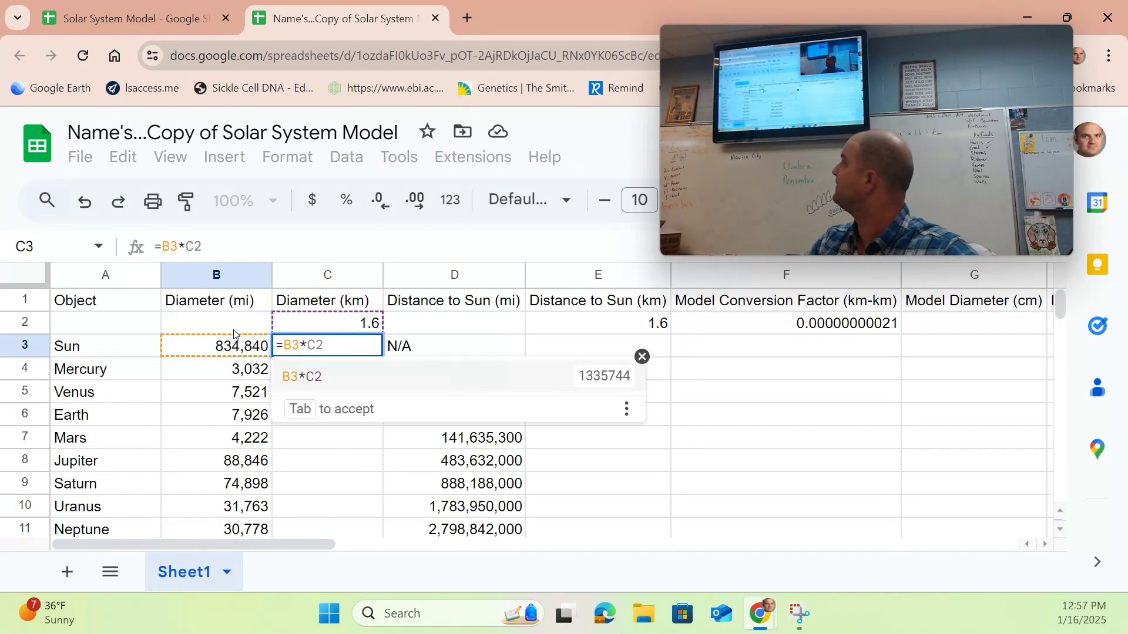
{"action": "left_click", "coordinate": [367, 324]}
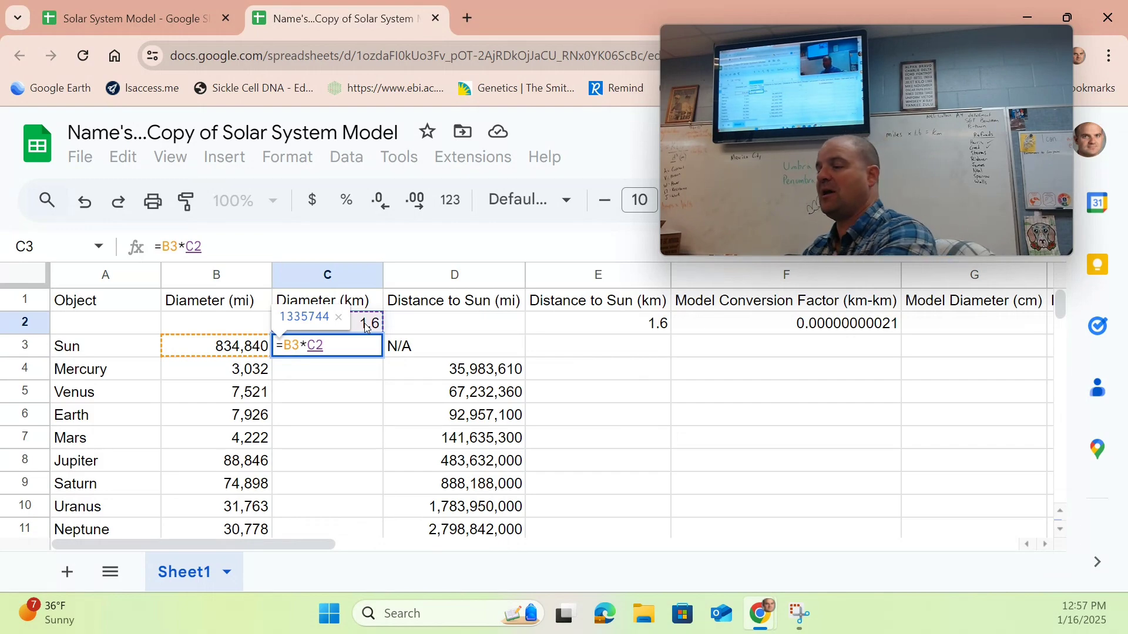
{"action": "key", "text": "Return"}
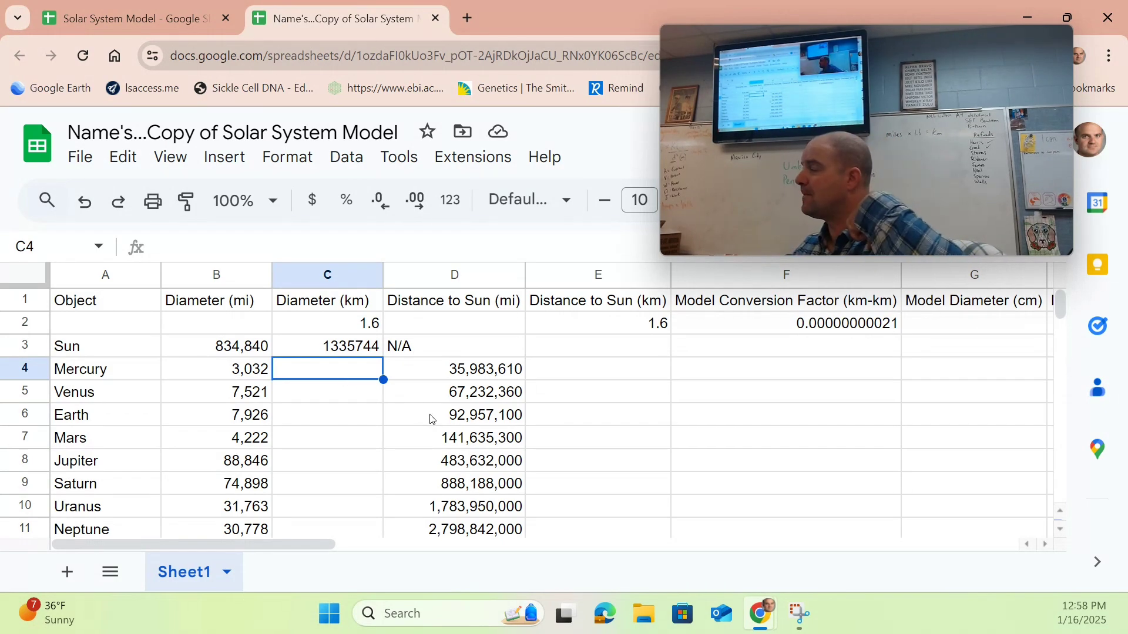
Calculate the kilometre diameters of Mercury and Venus with =B4*C2 in C4 and =B5*C2 in C5
{"action": "type", "text": "="}
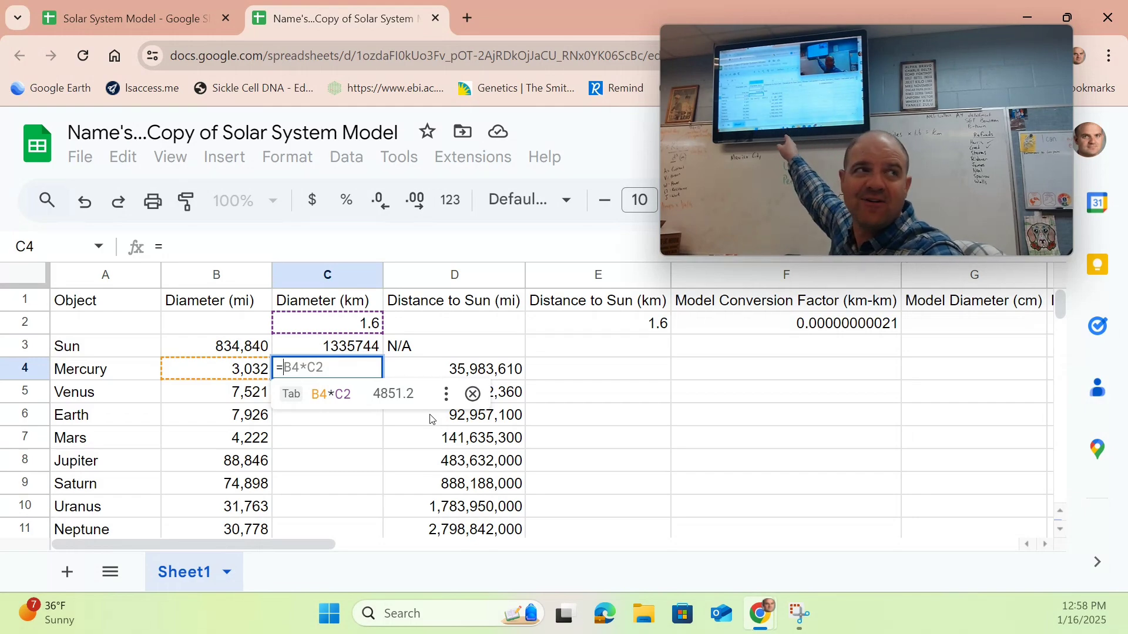
{"action": "key", "text": "Tab"}
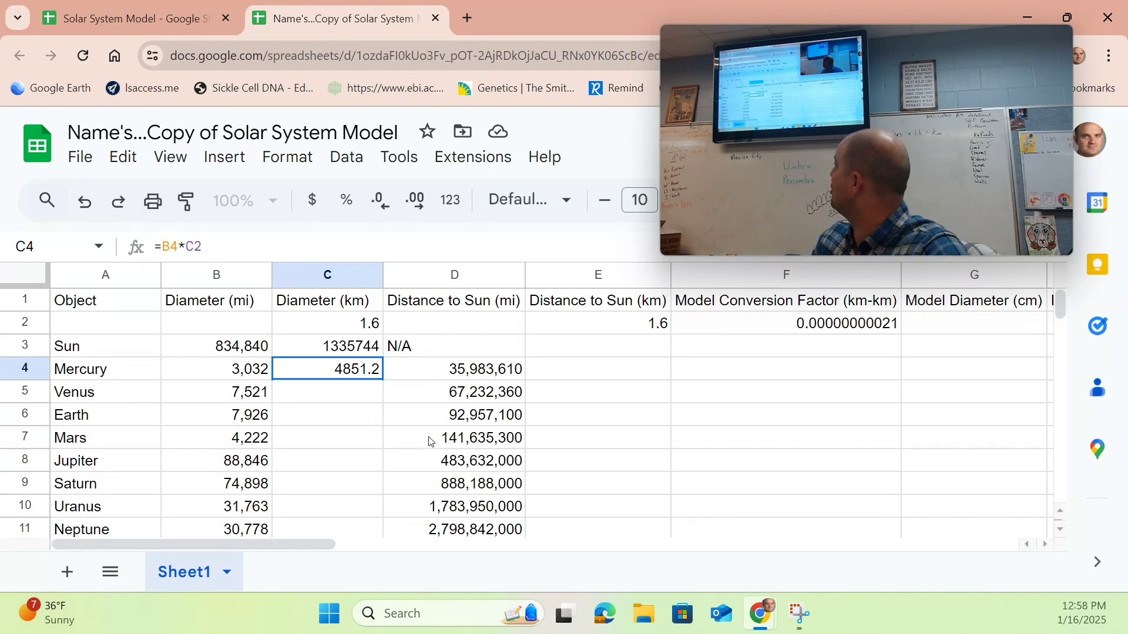
{"action": "left_click", "coordinate": [356, 392]}
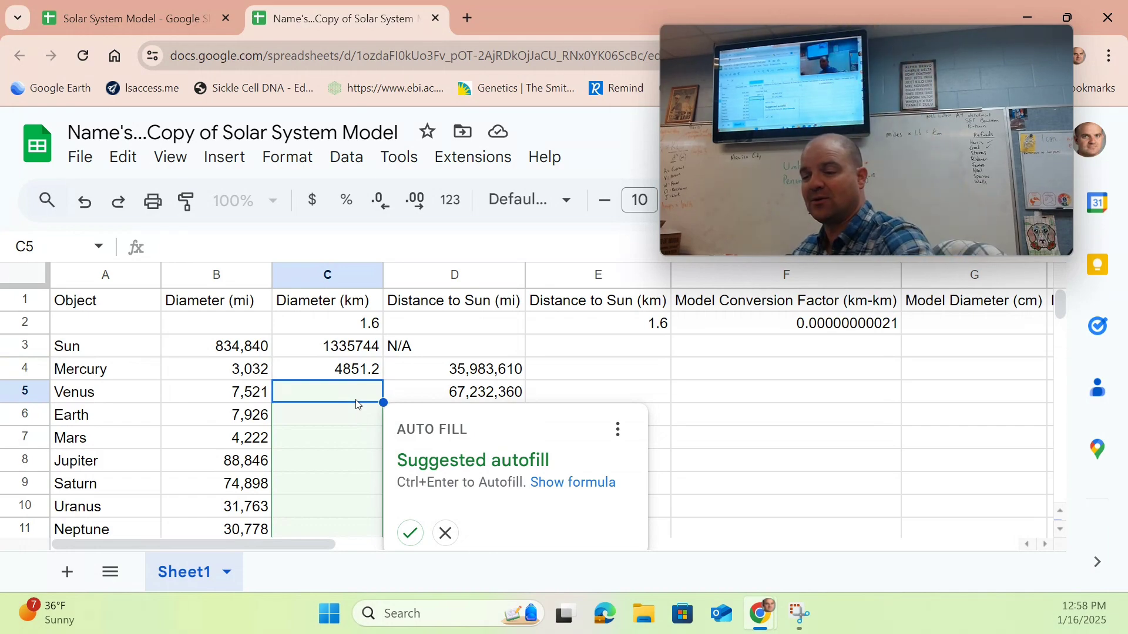
{"action": "type", "text": "="}
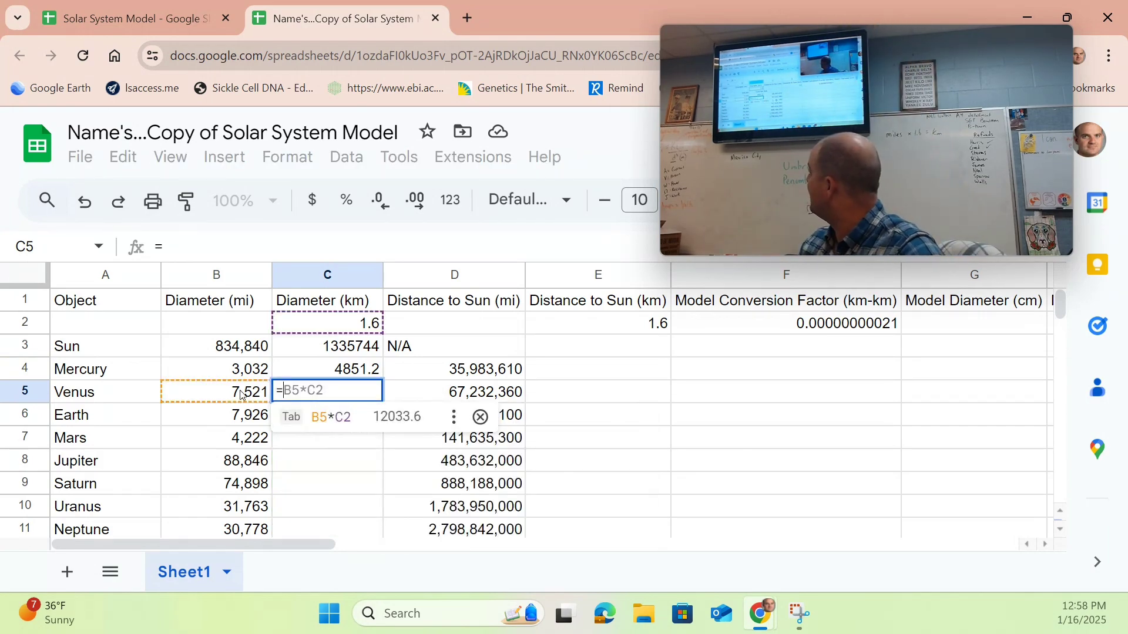
{"action": "left_click", "coordinate": [240, 395]}
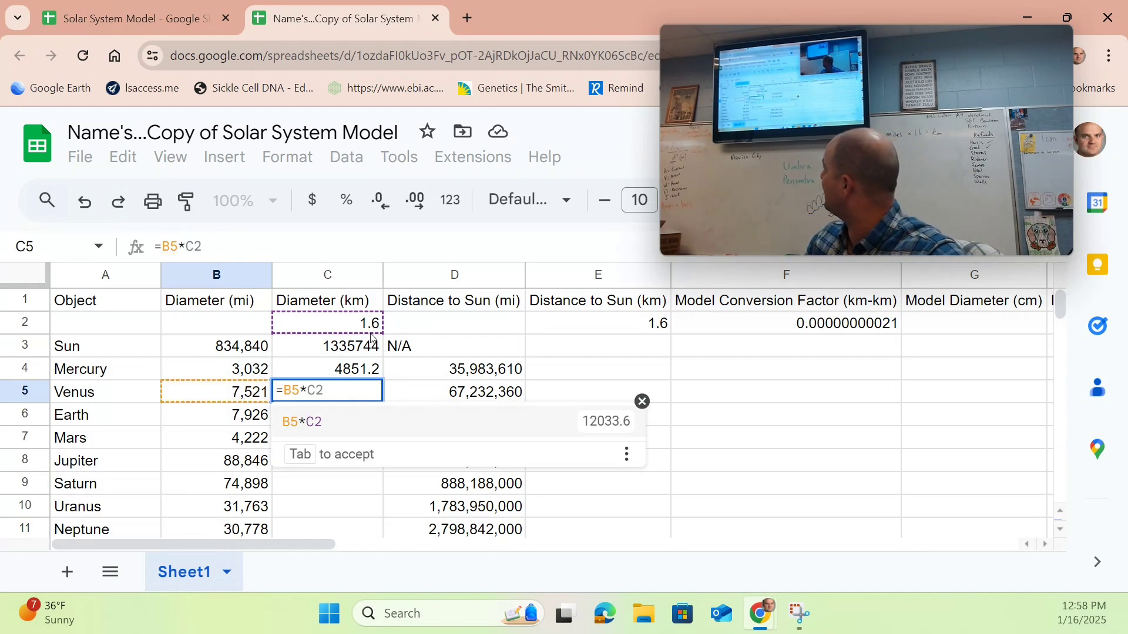
{"action": "key", "text": "Tab"}
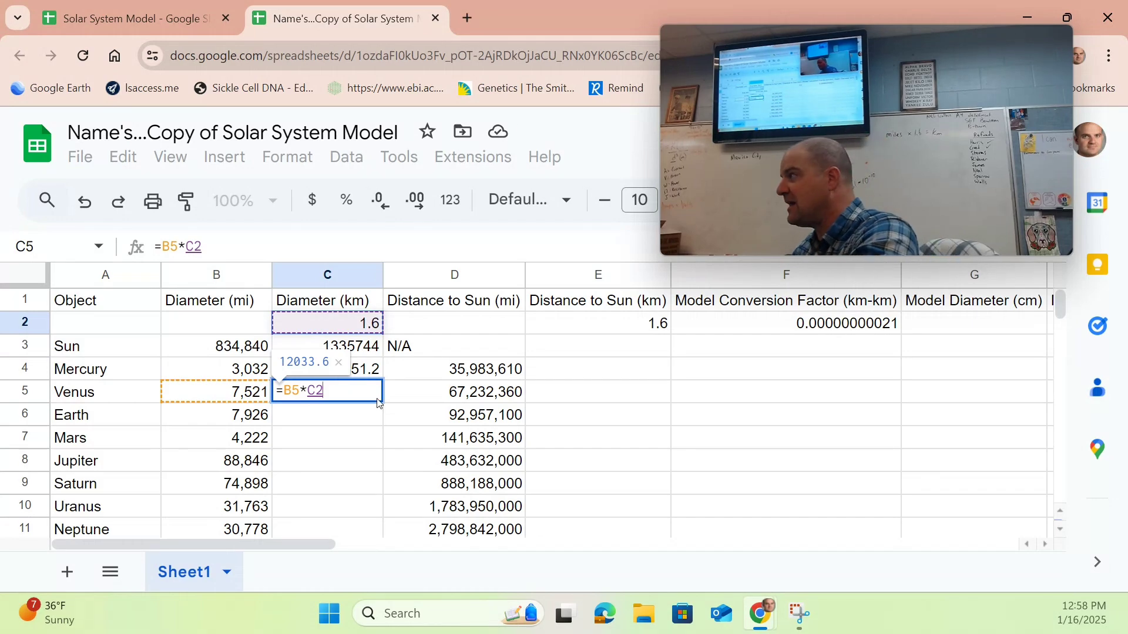
{"action": "key", "text": "Return"}
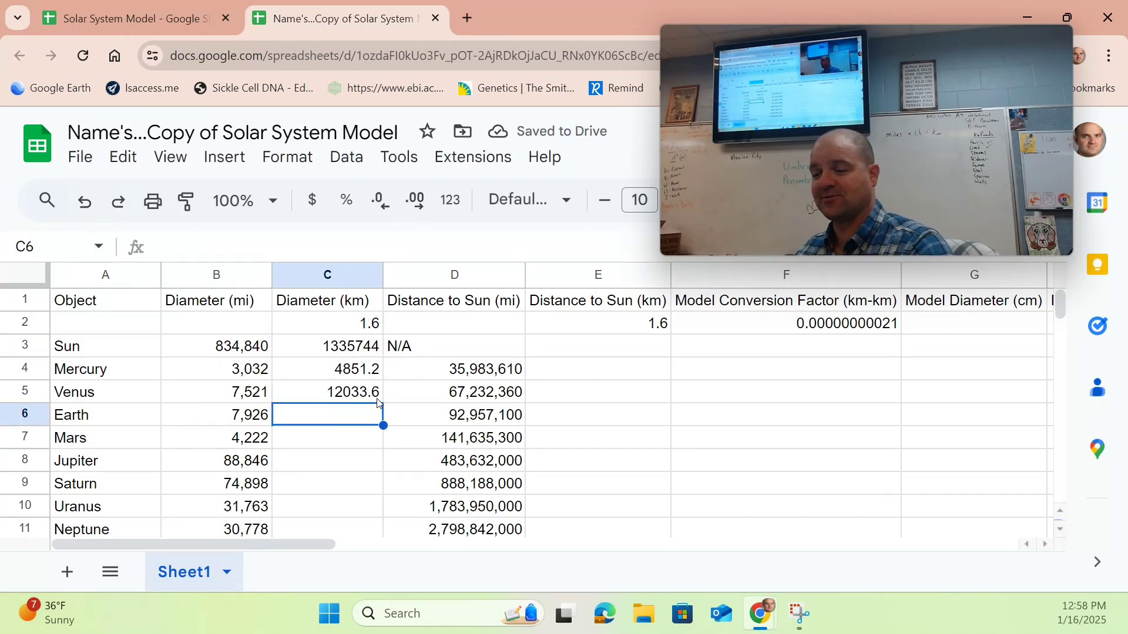
Calculate the kilometre diameters of Earth and Mars with =B6*C2 in C6 and =B7*C2 in C7
{"action": "type", "text": "="}
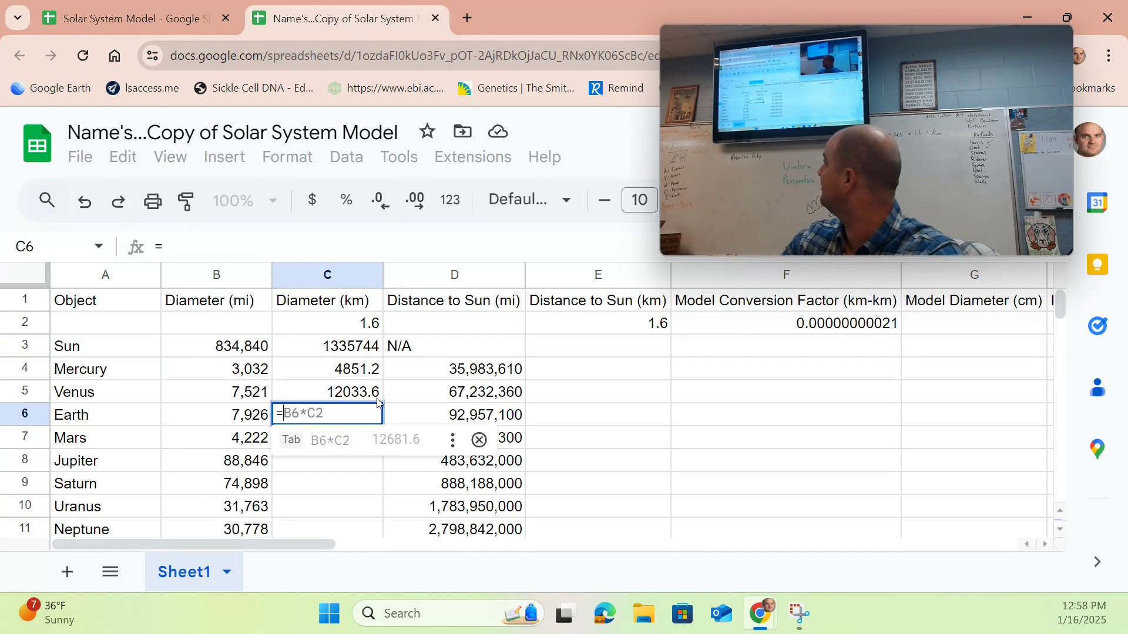
{"action": "key", "text": "Tab"}
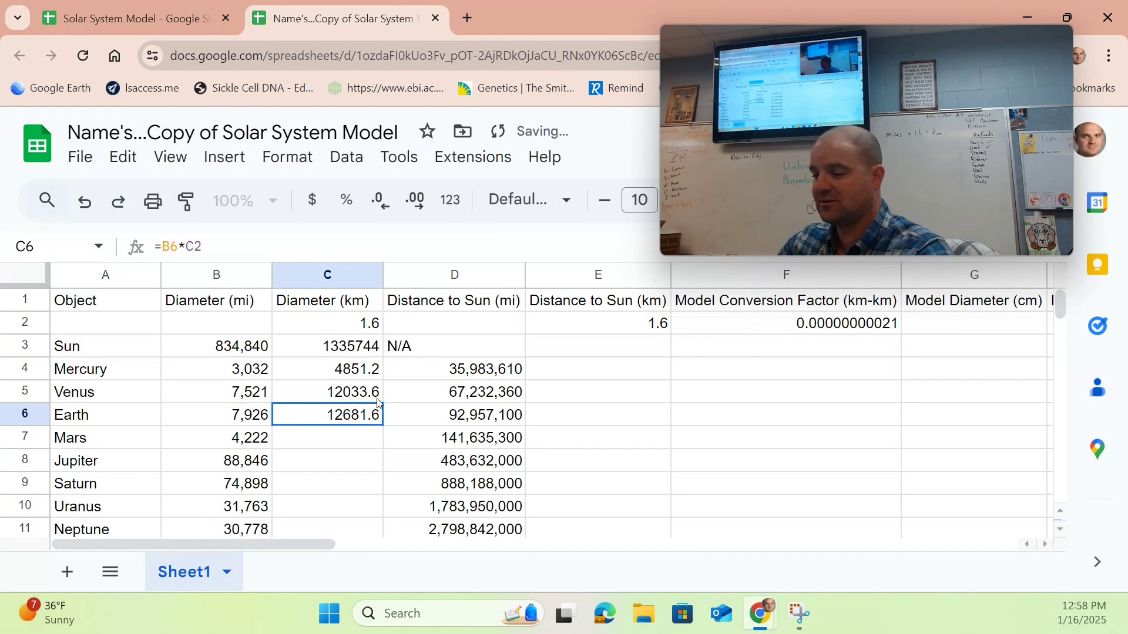
{"action": "key", "text": "Down"}
{"action": "type", "text": "="}
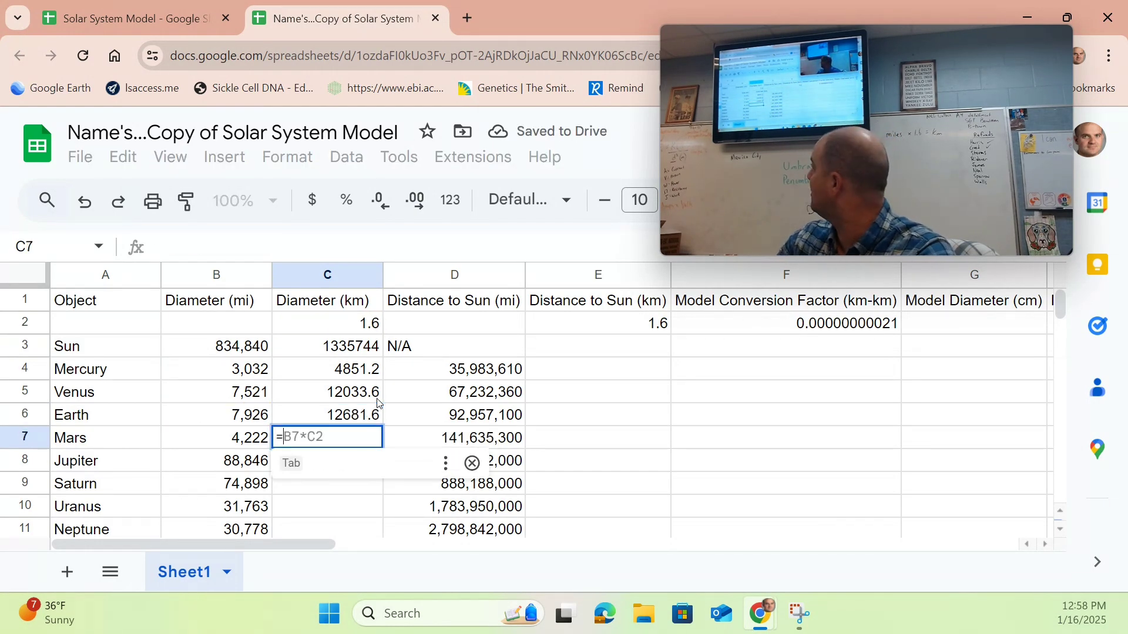
{"action": "key", "text": "Tab"}
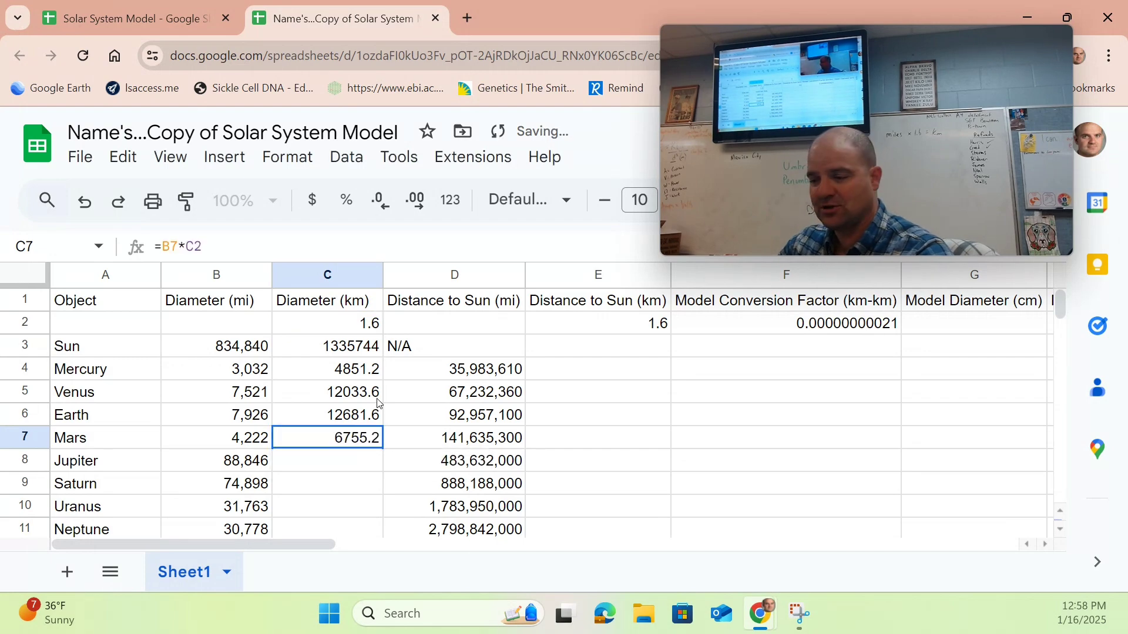
{"action": "key", "text": "Down"}
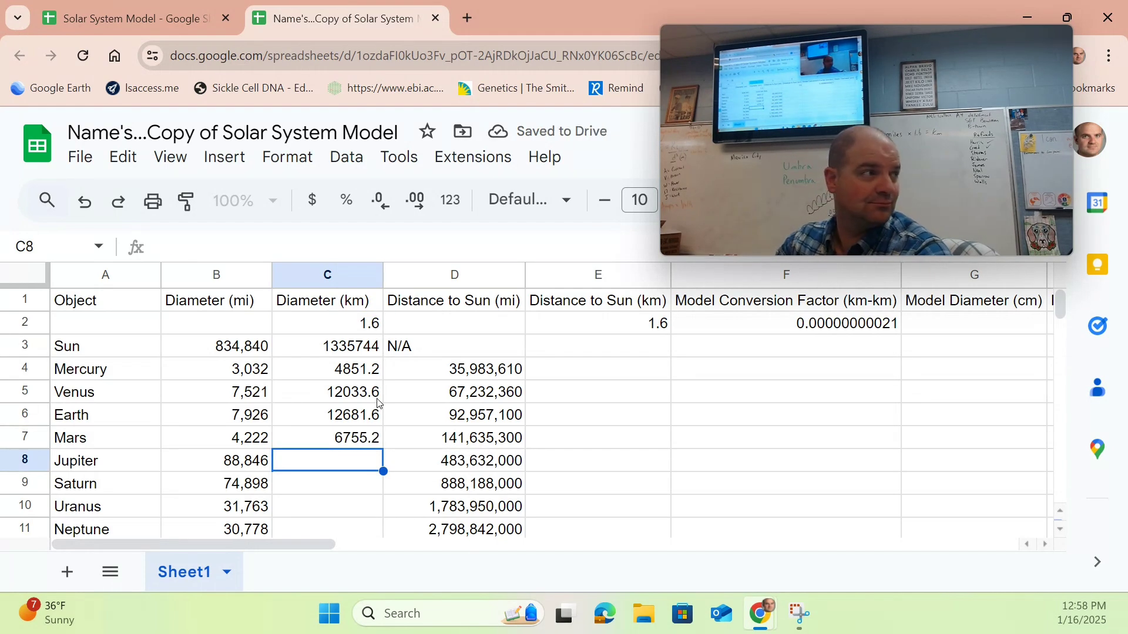
Calculate the kilometre diameters of Jupiter and Saturn with =B8*C2 in C8 and =B9*C2 in C9
{"action": "type", "text": "="}
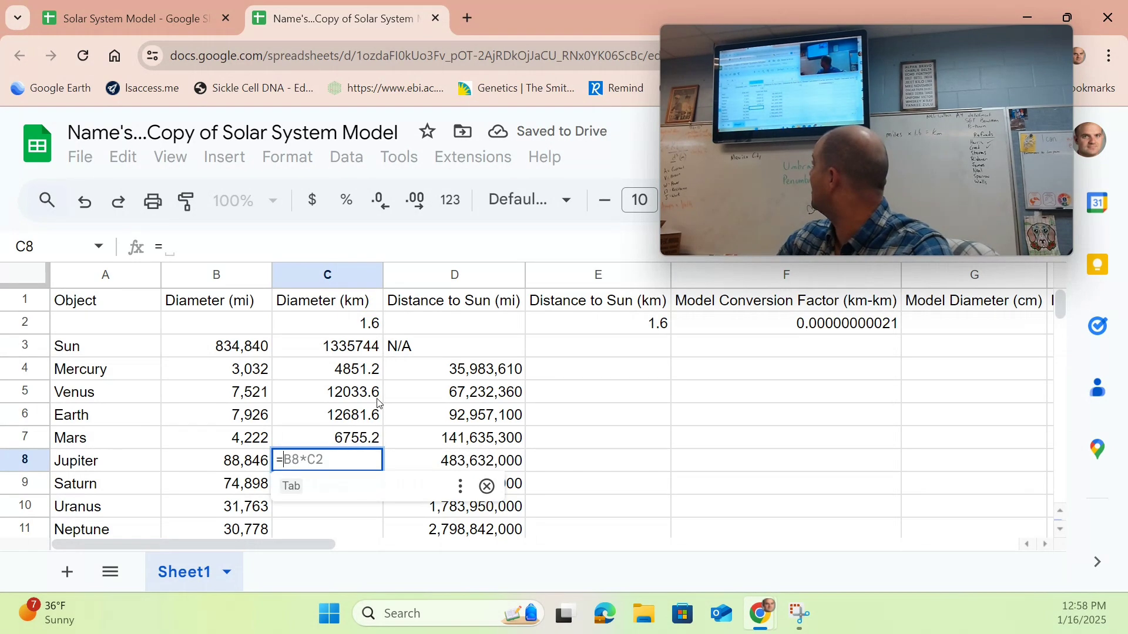
{"action": "key", "text": "Tab"}
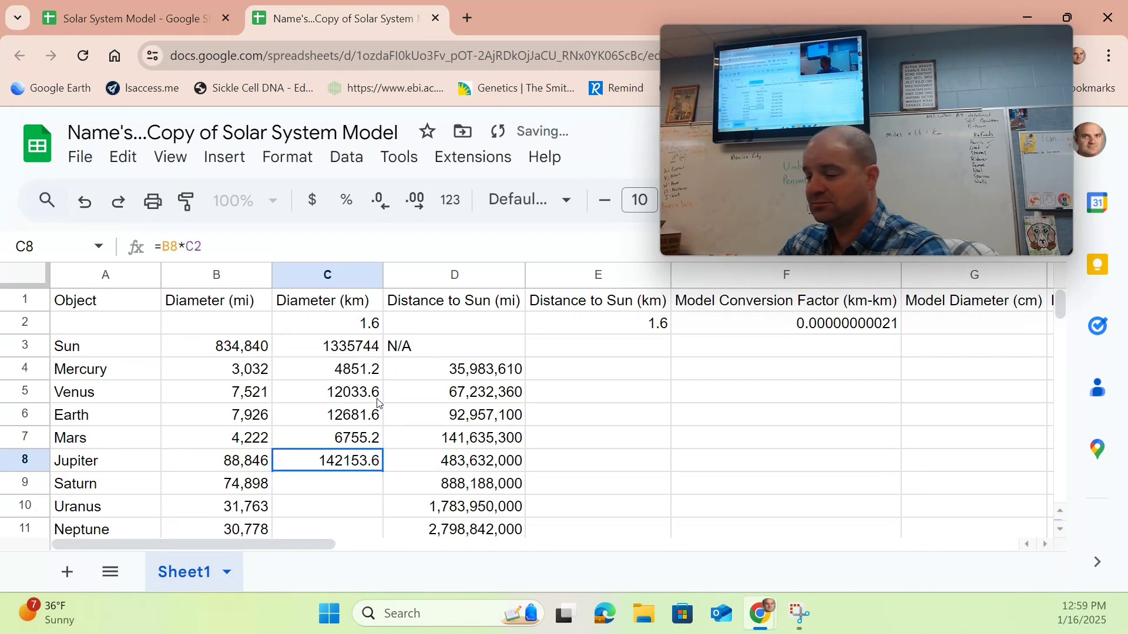
{"action": "key", "text": "Down"}
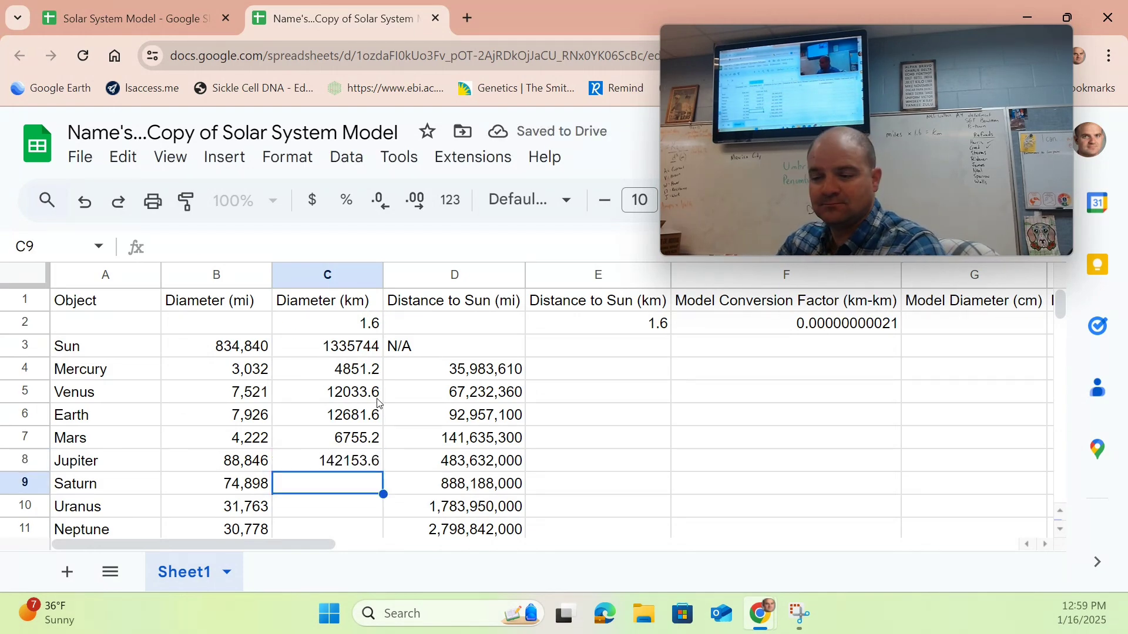
{"action": "type", "text": "="}
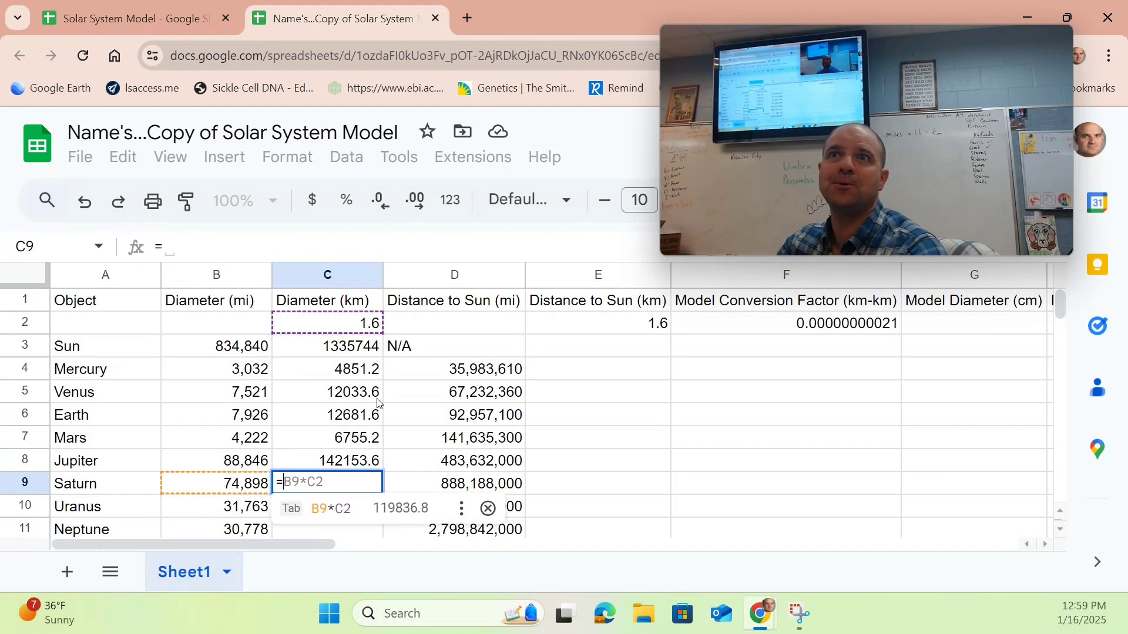
{"action": "key", "text": "Tab"}
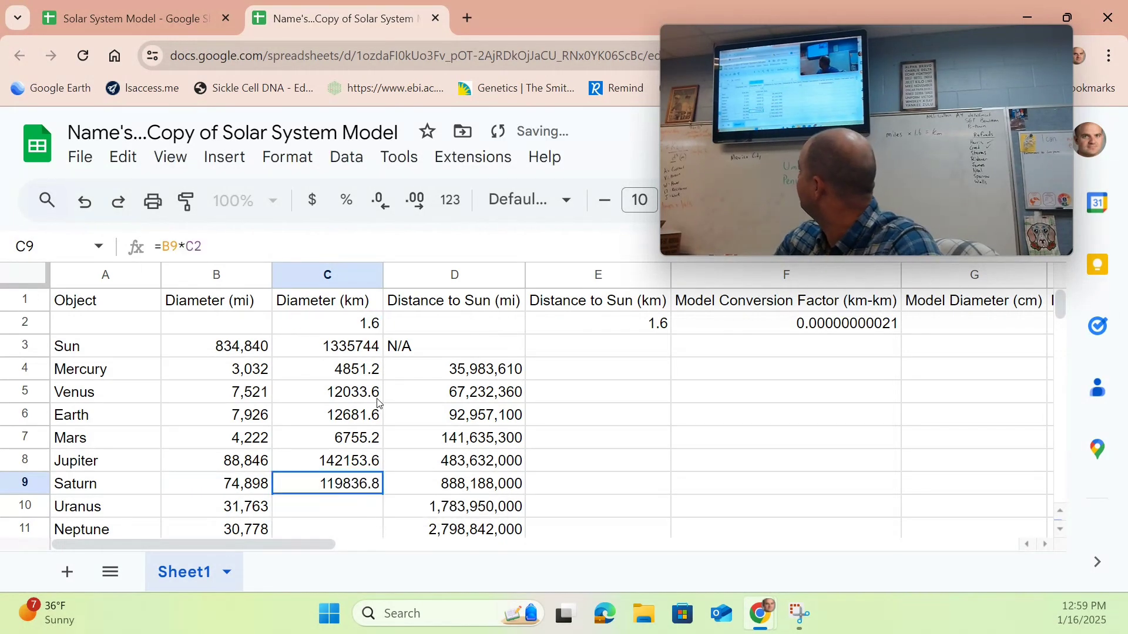
{"action": "key", "text": "Down"}
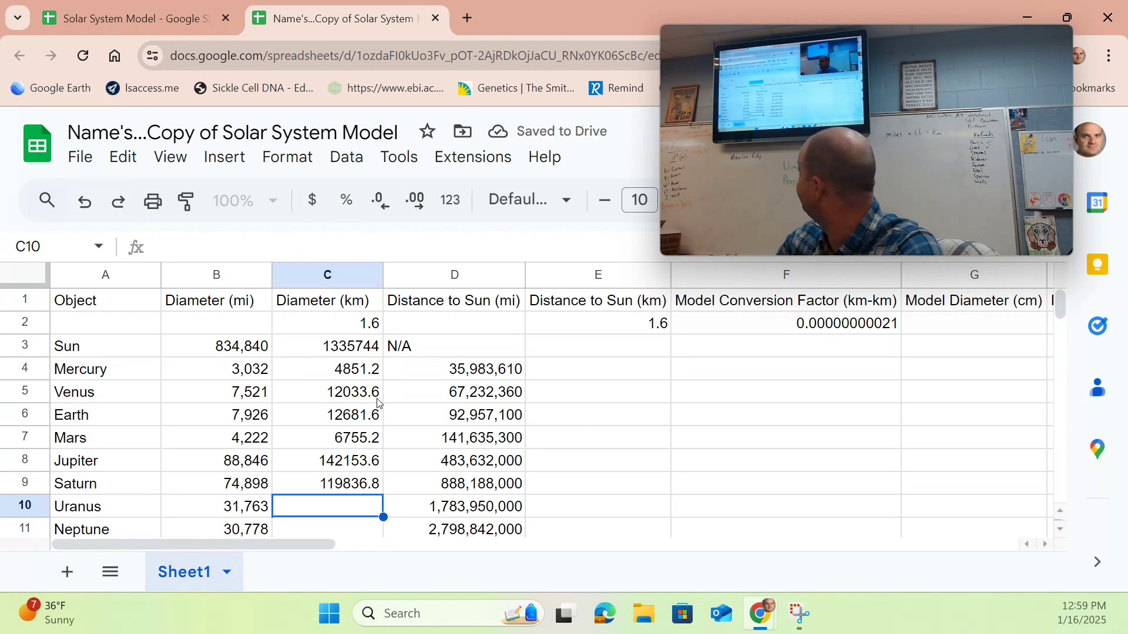
Calculate the kilometre diameters of Uranus and Neptune with =B10*C2 in C10 and =B11*C2 in C11
{"action": "type", "text": "="}
{"action": "key", "text": "Tab"}
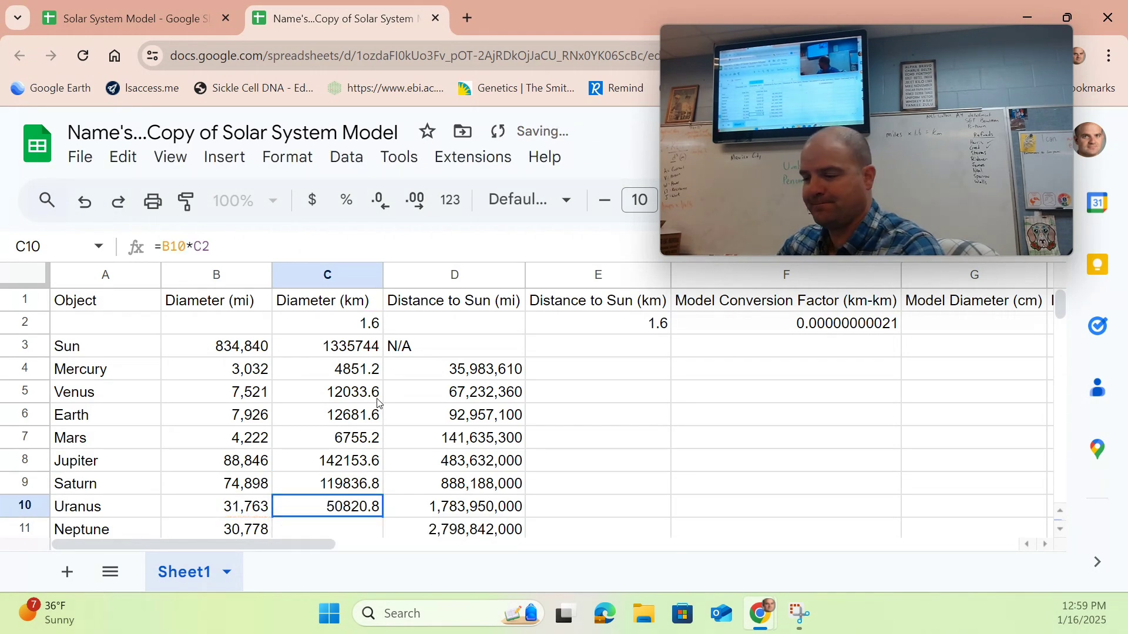
{"action": "key", "text": "Down"}
{"action": "type", "text": "="}
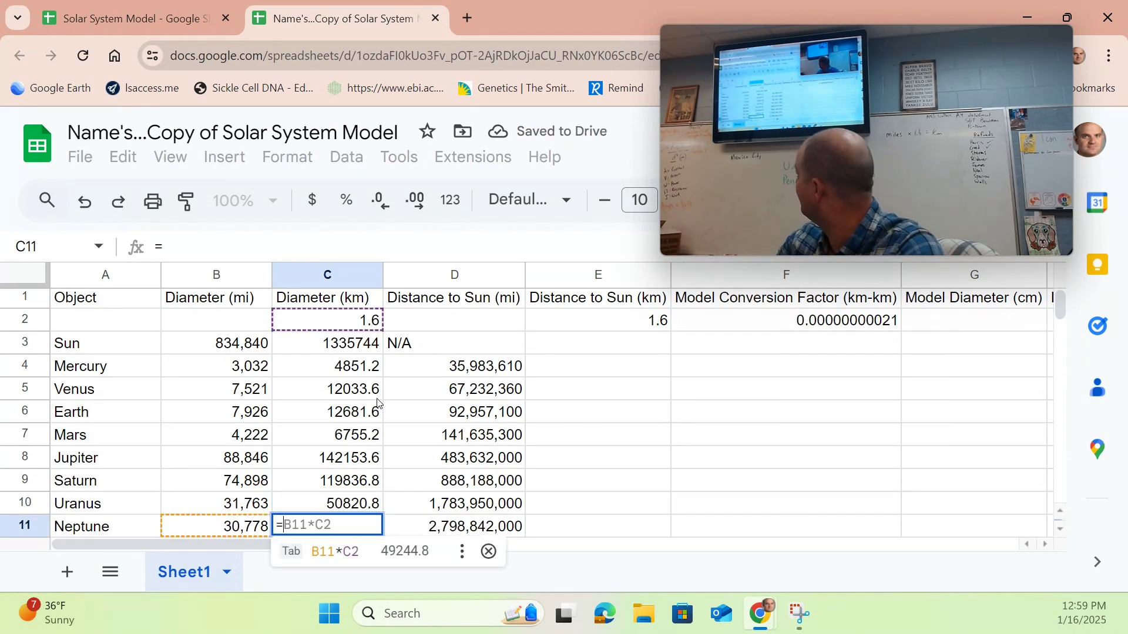
{"action": "key", "text": "Tab"}
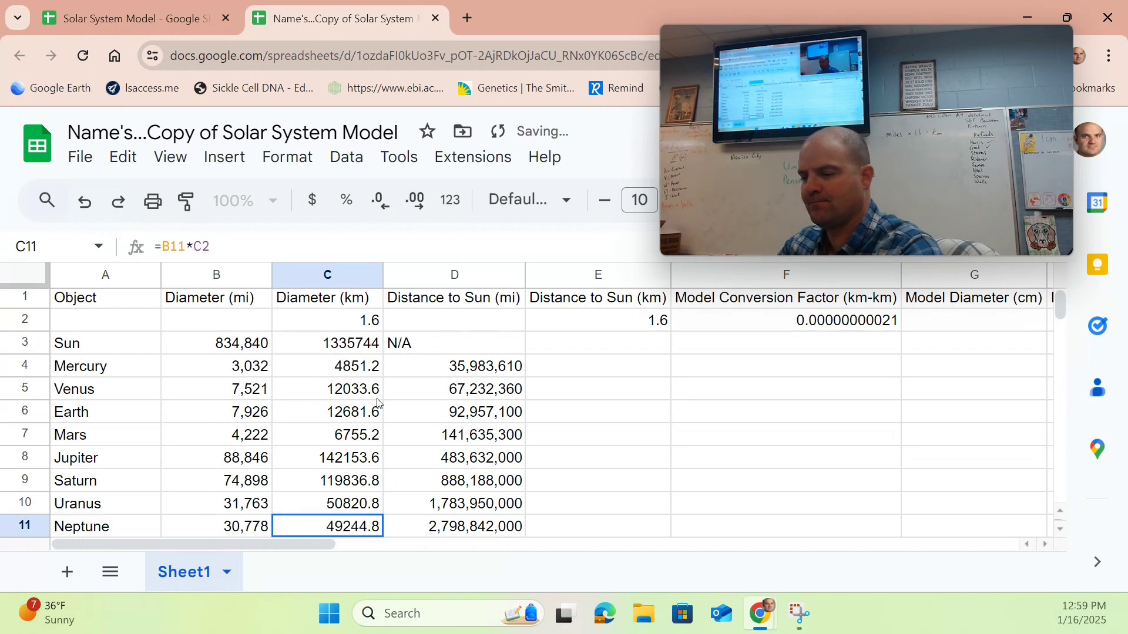
Calculate Pluto's diameter in kilometres in C12 with the formula =B12*C2
{"action": "key", "text": "Down"}
{"action": "type", "text": "="}
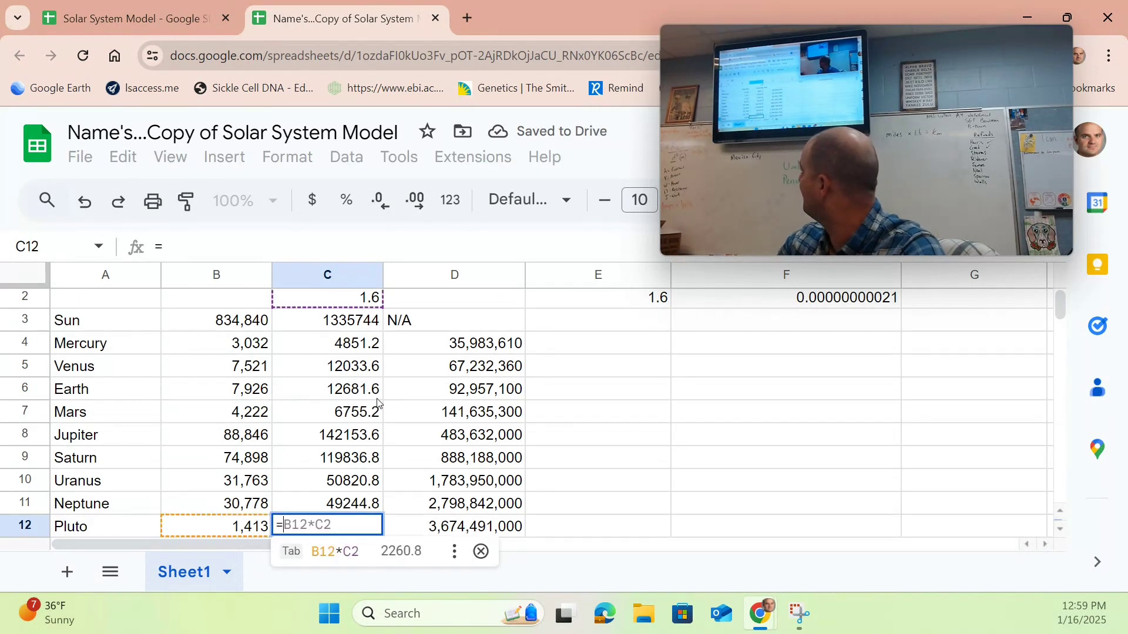
{"action": "key", "text": "Tab"}
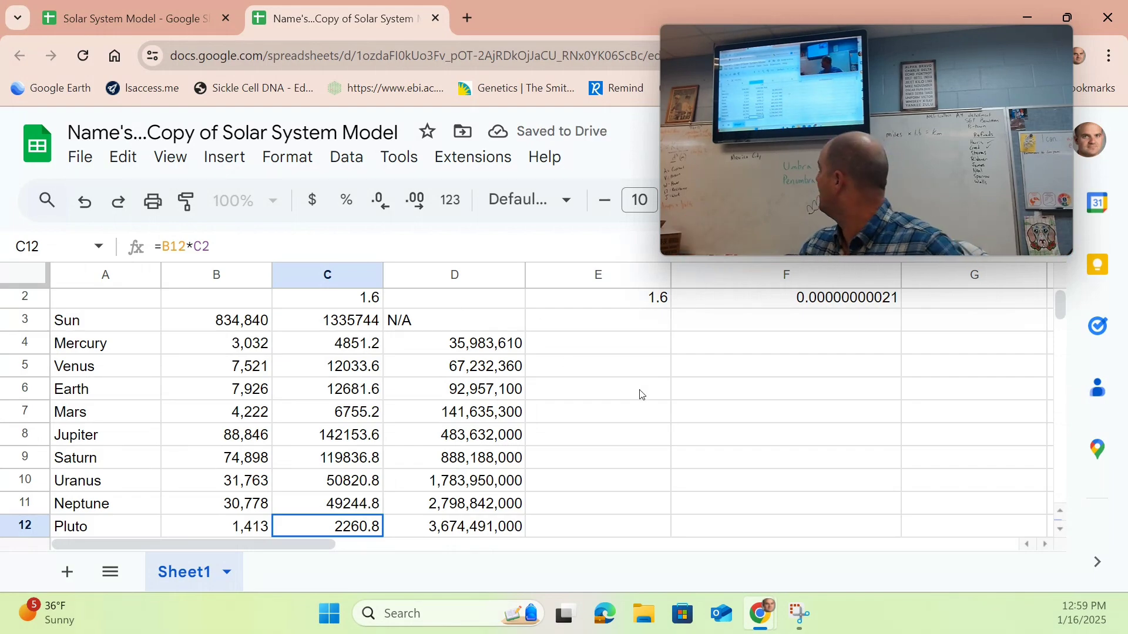
{"action": "scroll", "coordinate": [605, 405], "scroll_direction": "up", "scroll_amount": 1}
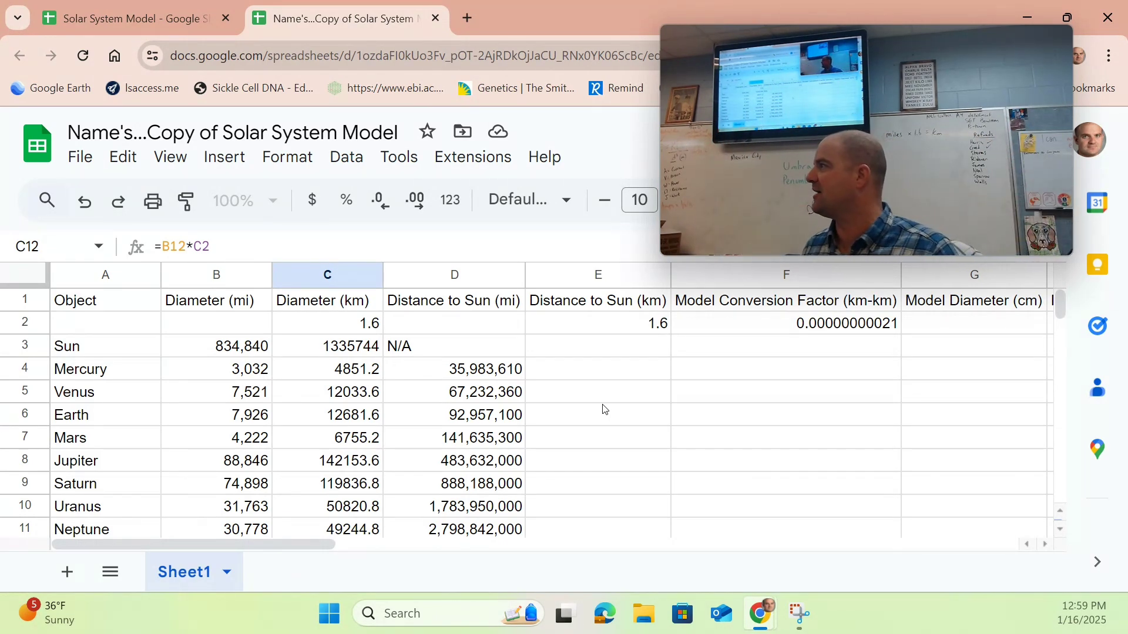
{"action": "left_click", "coordinate": [594, 347]}
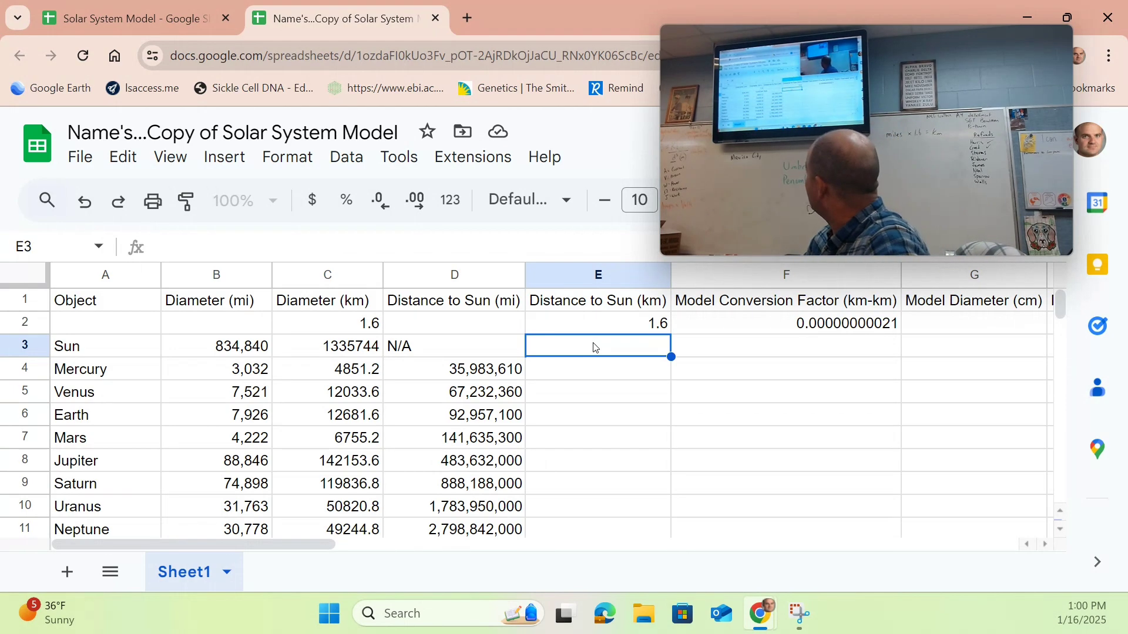
{"action": "type", "text": "="}
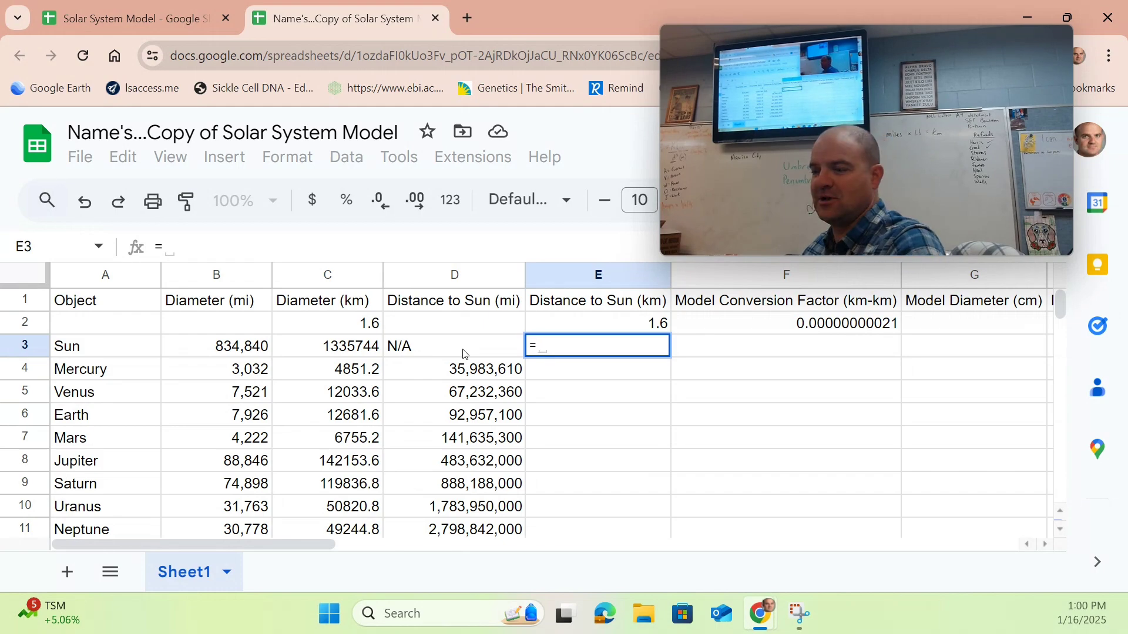
{"action": "key", "text": "BackSpace"}
Replace the N/A entry for the Sun's distance in miles in D3 with 0
{"action": "left_click", "coordinate": [500, 351]}
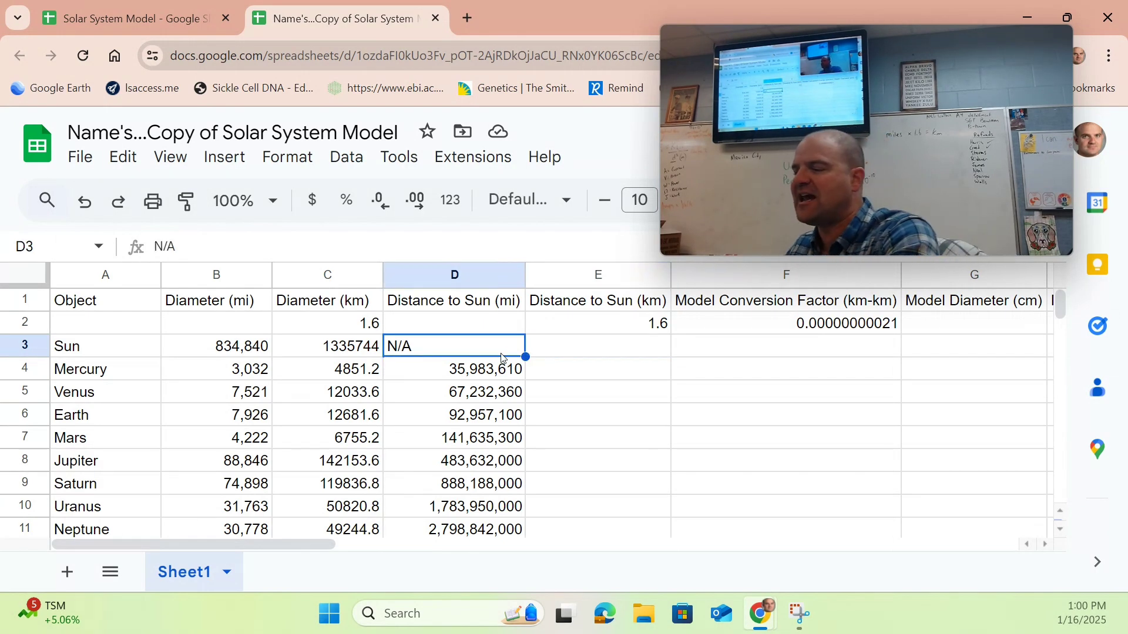
{"action": "type", "text": "0"}
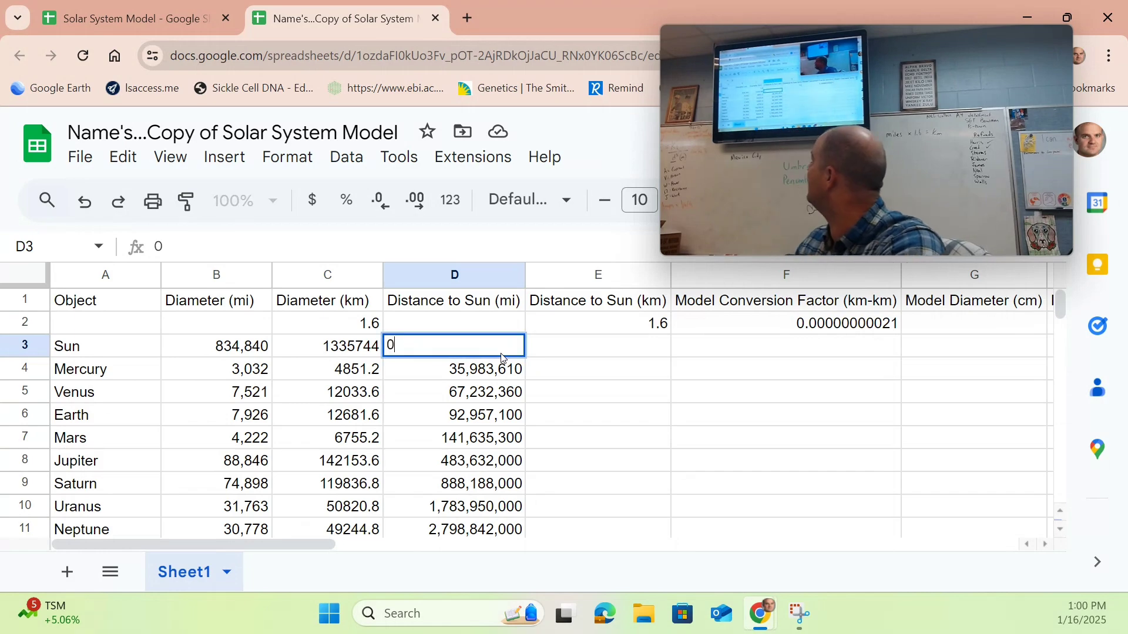
{"action": "left_click", "coordinate": [556, 354]}
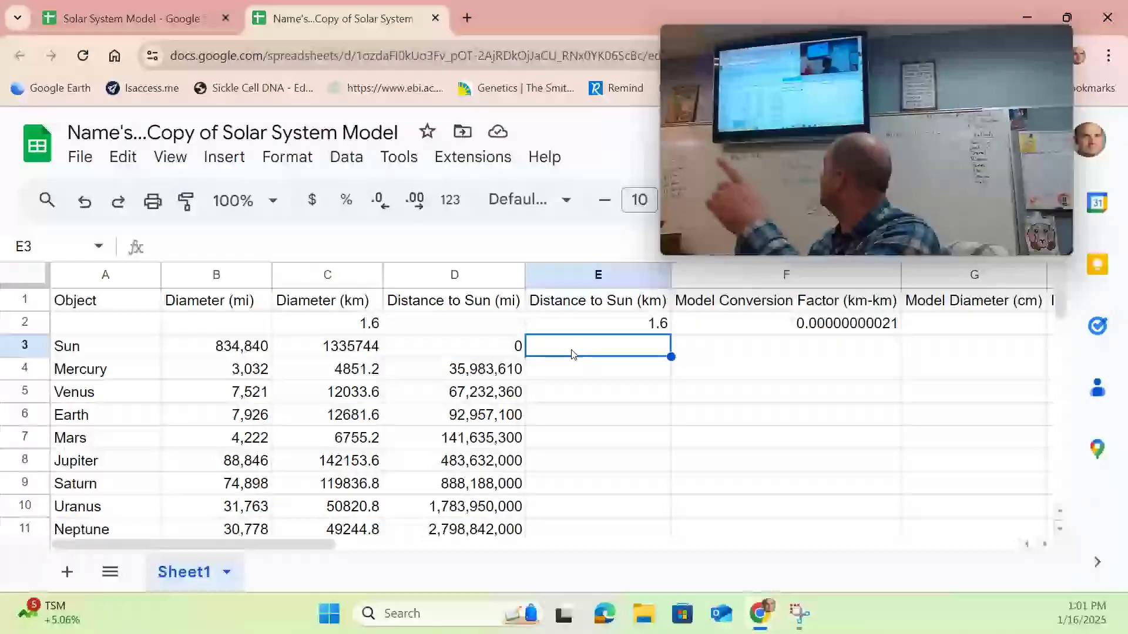
Calculate the Sun's distance in kilometres in E3 with the formula =D3*E2
{"action": "type", "text": "="}
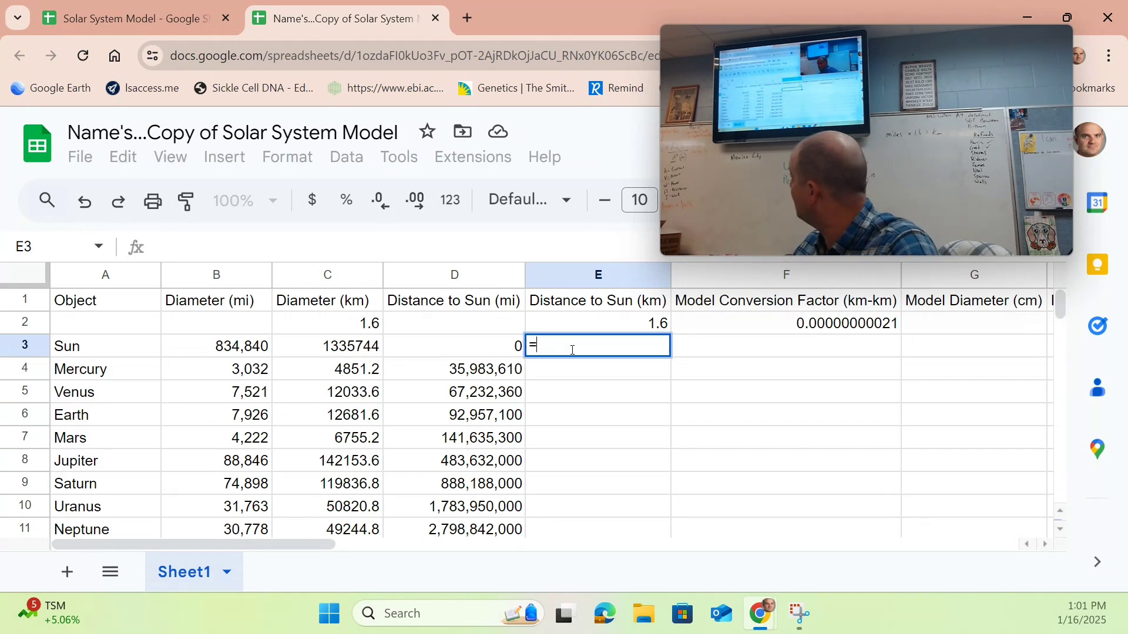
{"action": "left_click", "coordinate": [482, 351]}
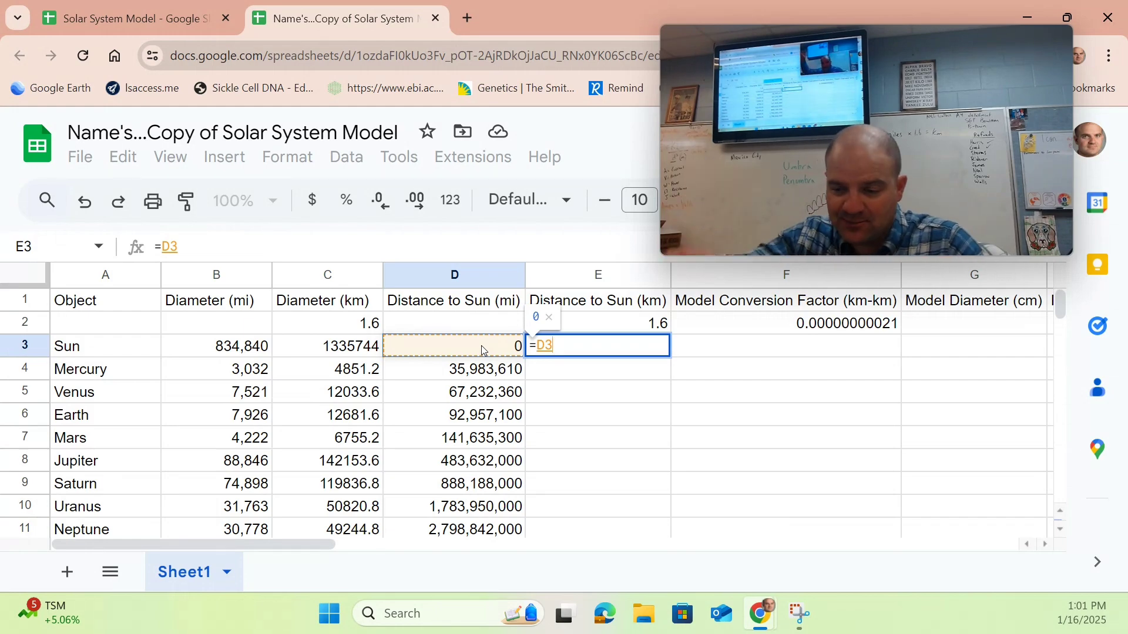
{"action": "type", "text": "*"}
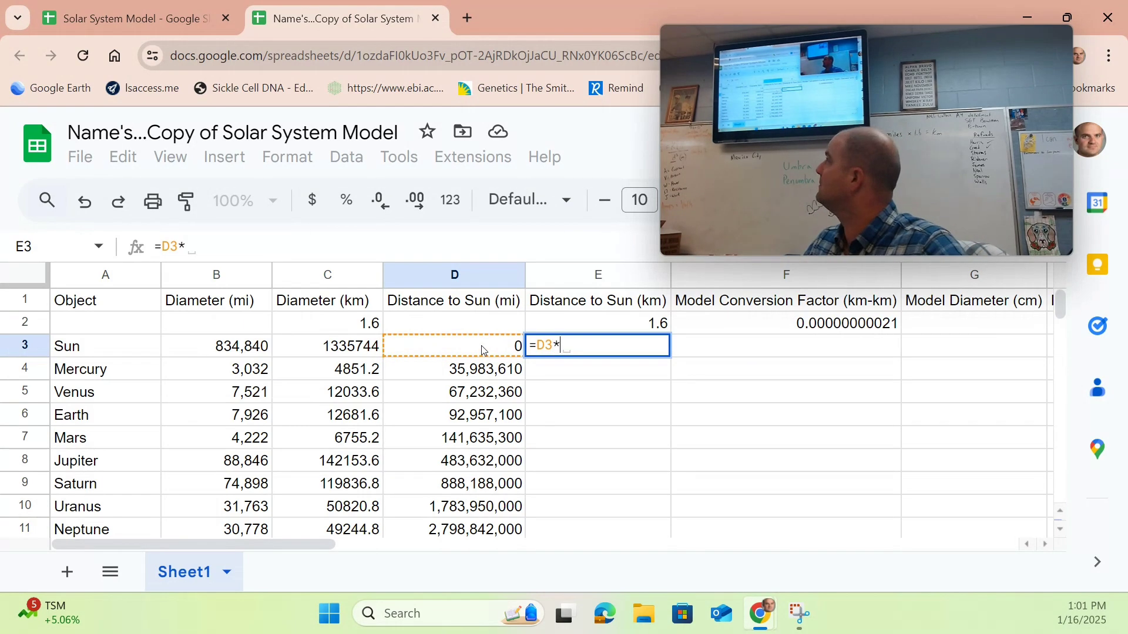
{"action": "left_click", "coordinate": [612, 327]}
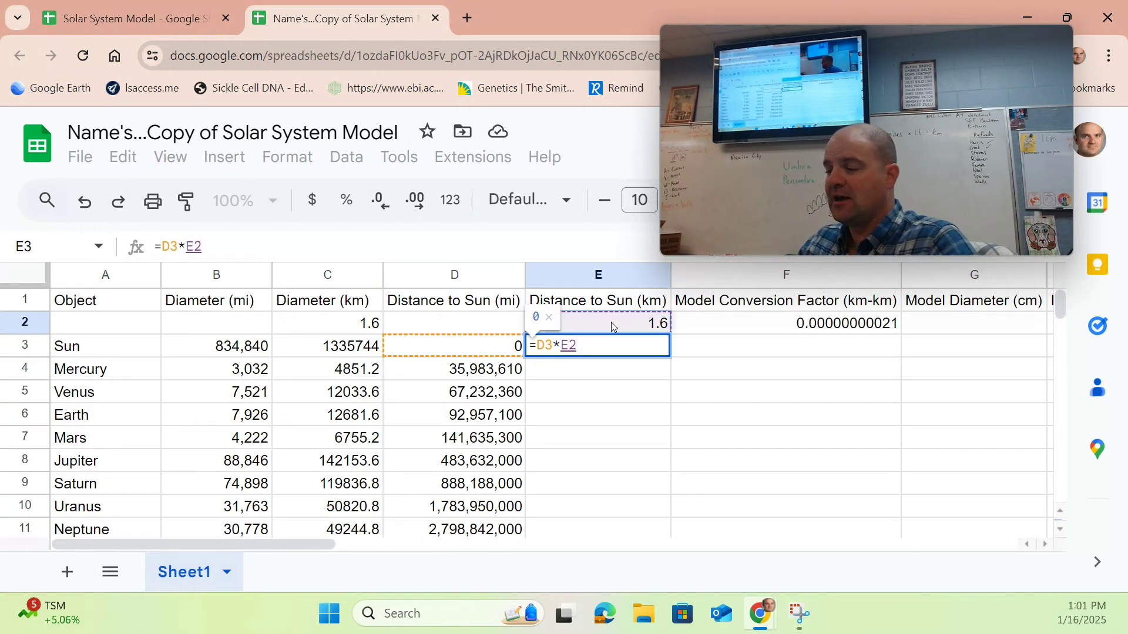
{"action": "key", "text": "Return"}
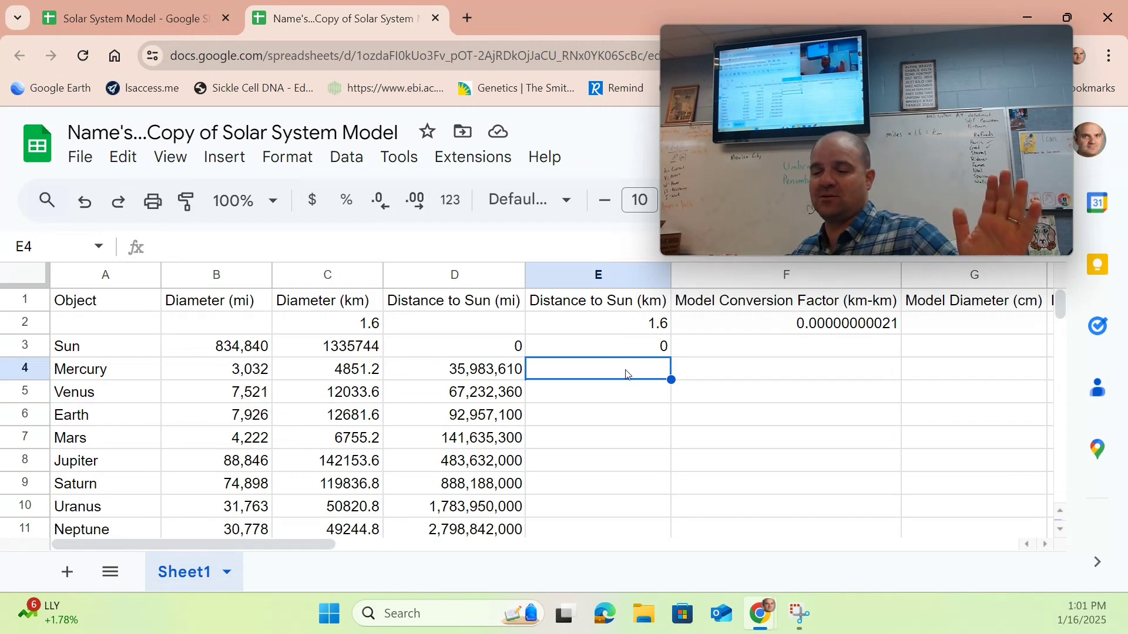
Calculate the kilometre distances to the Sun for Mercury and Venus with =D4*E2 in E4 and =D5*E2 in E5
{"action": "type", "text": "="}
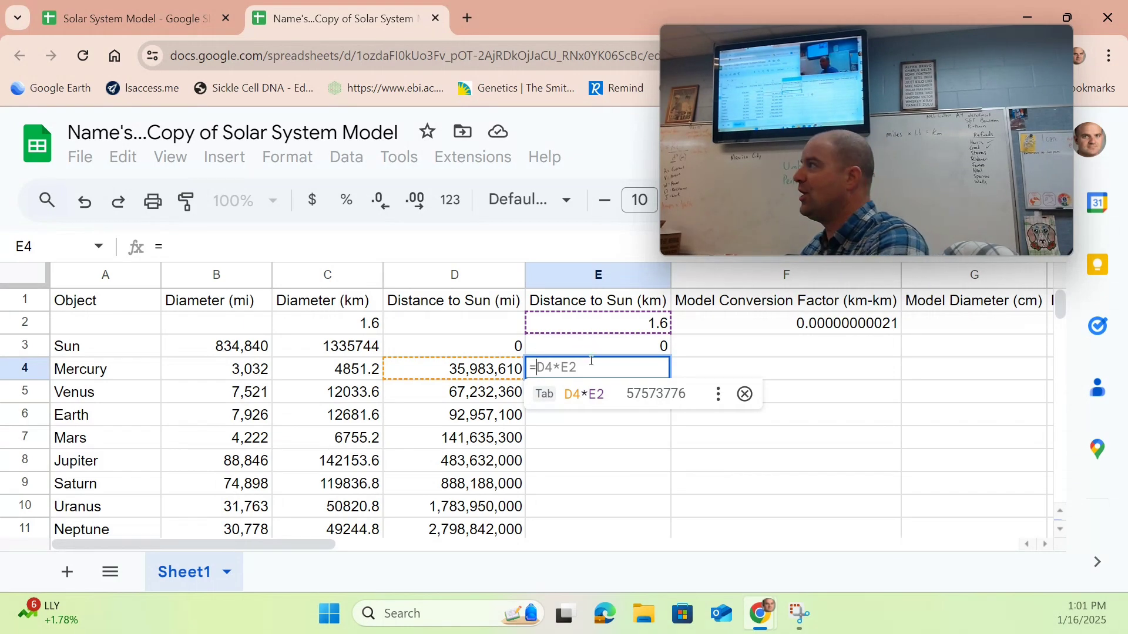
{"action": "key", "text": "Tab"}
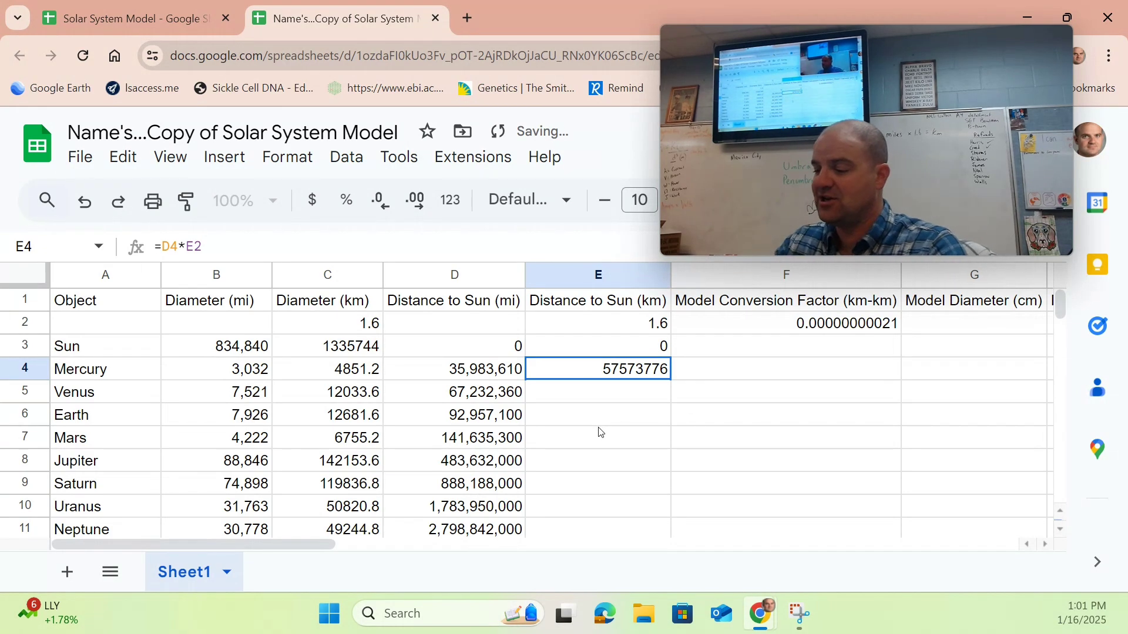
{"action": "key", "text": "Down"}
{"action": "type", "text": "="}
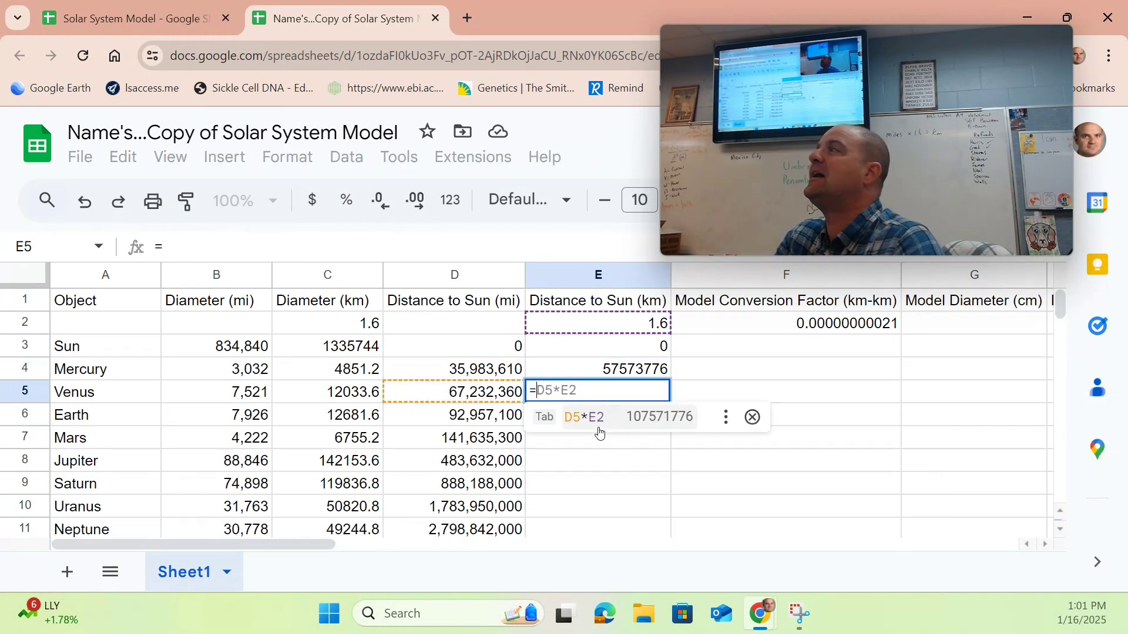
{"action": "key", "text": "Tab"}
{"action": "key", "text": "Return"}
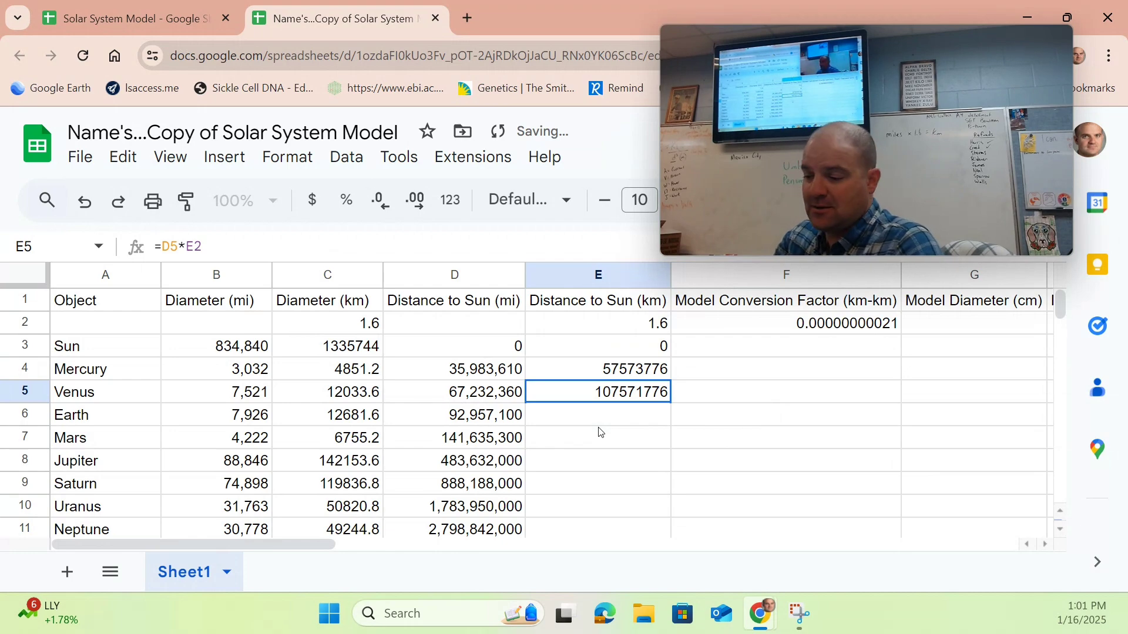
Calculate the kilometre distances to the Sun for Earth and Mars with =D6*E2 in E6 and =D7*E2 in E7
{"action": "type", "text": "="}
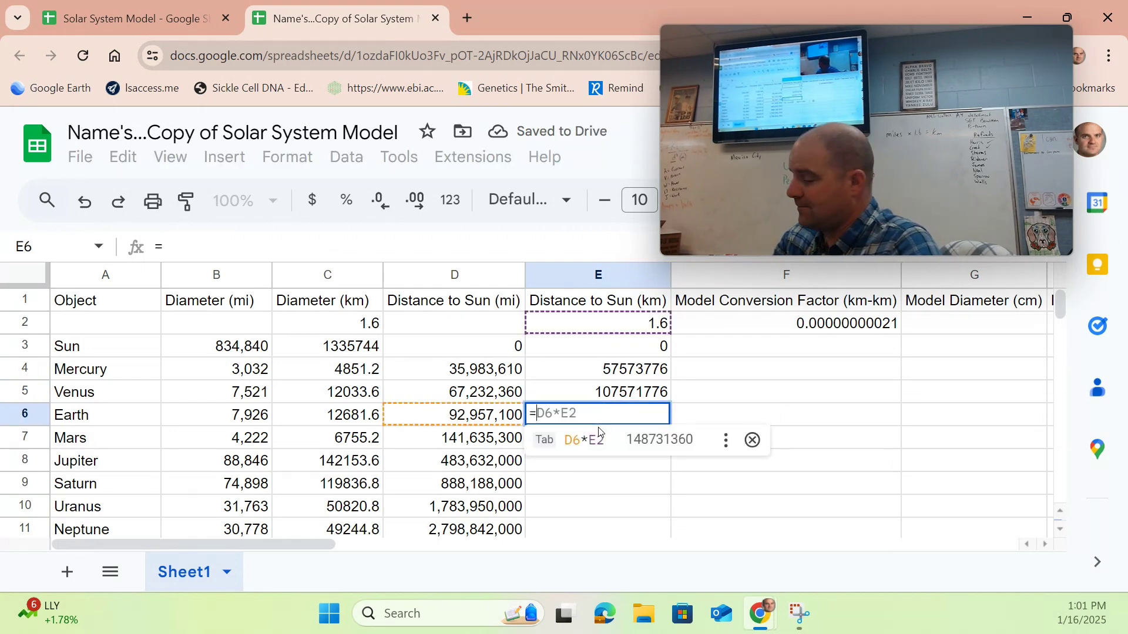
{"action": "key", "text": "Tab"}
{"action": "key", "text": "Return"}
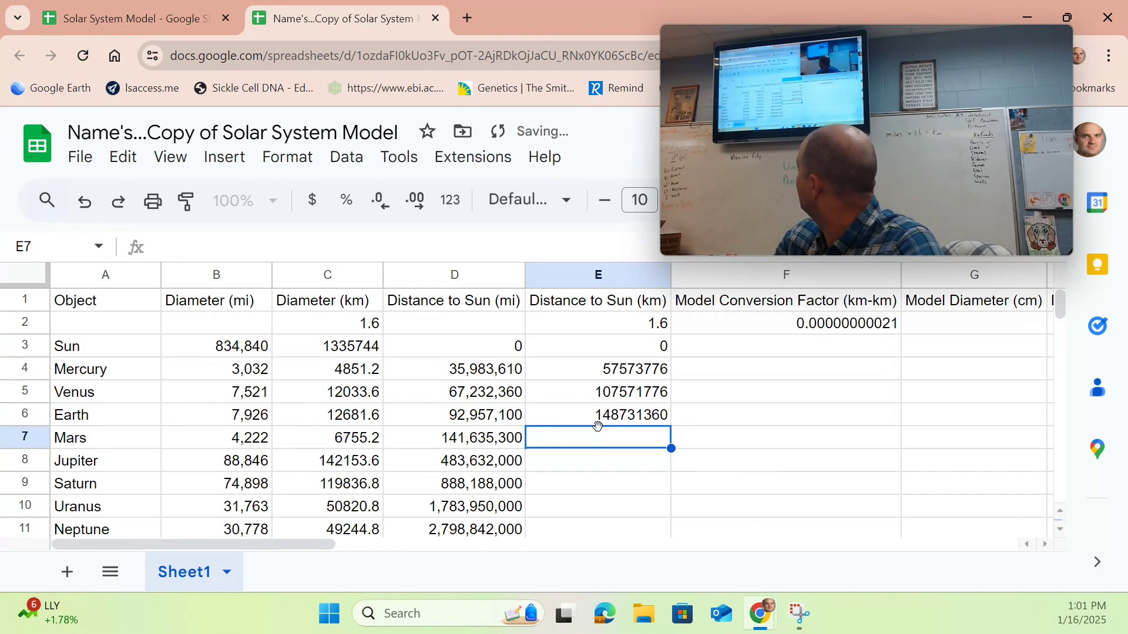
{"action": "type", "text": "="}
{"action": "key", "text": "Tab"}
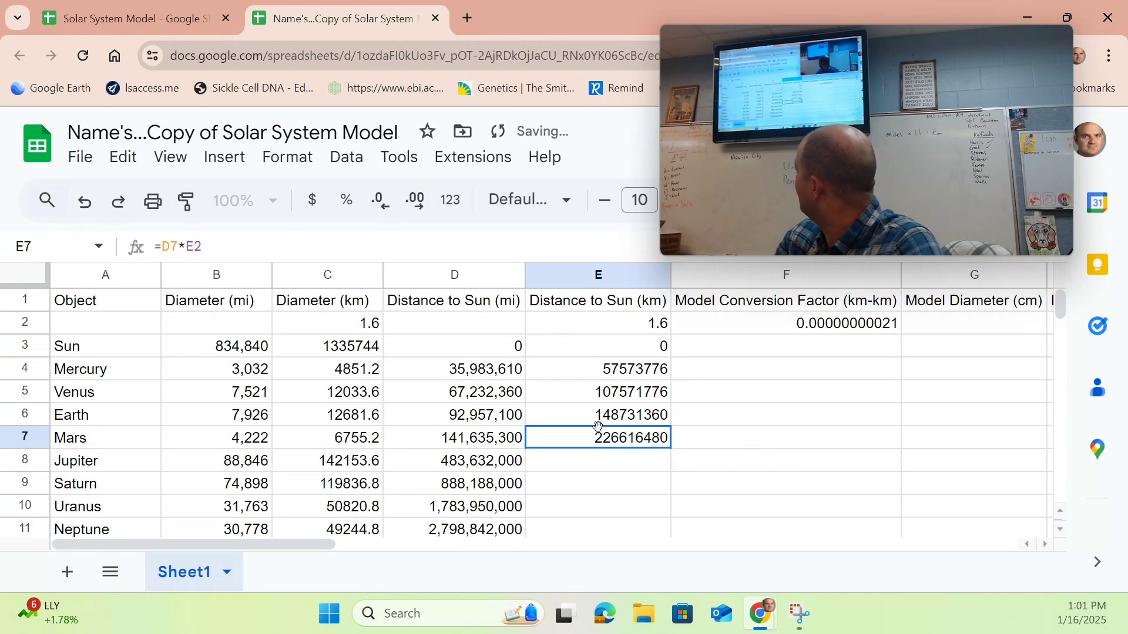
{"action": "key", "text": "Return"}
Calculate the kilometre distances to the Sun for Jupiter and Saturn with =D8*E2 in E8 and =D9*E2 in E9
{"action": "type", "text": "="}
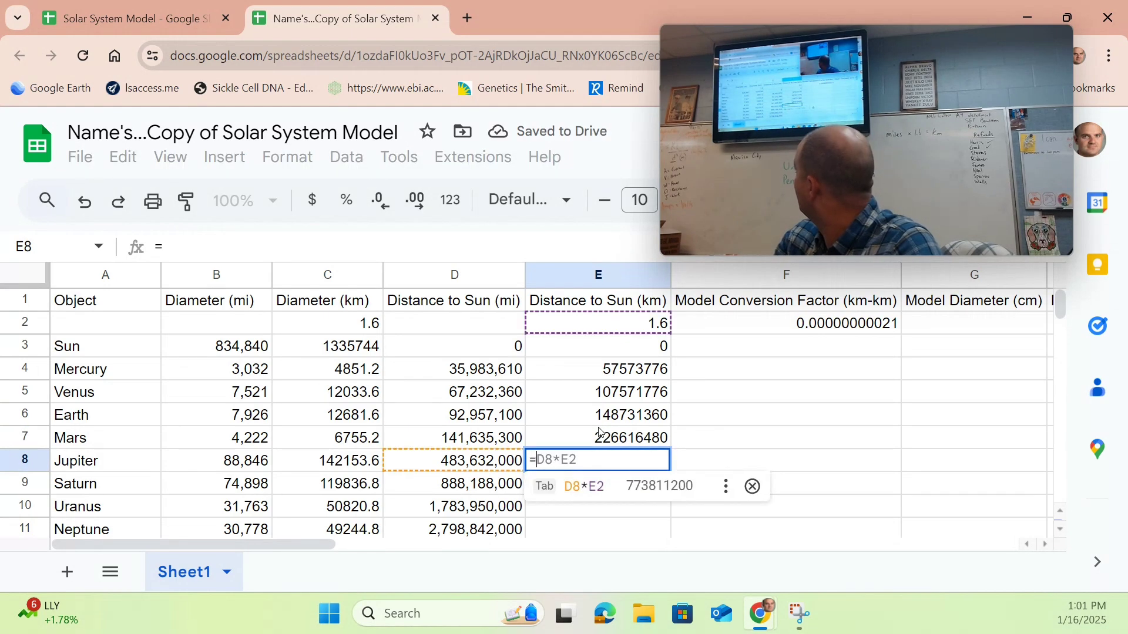
{"action": "key", "text": "Tab"}
{"action": "key", "text": "Return"}
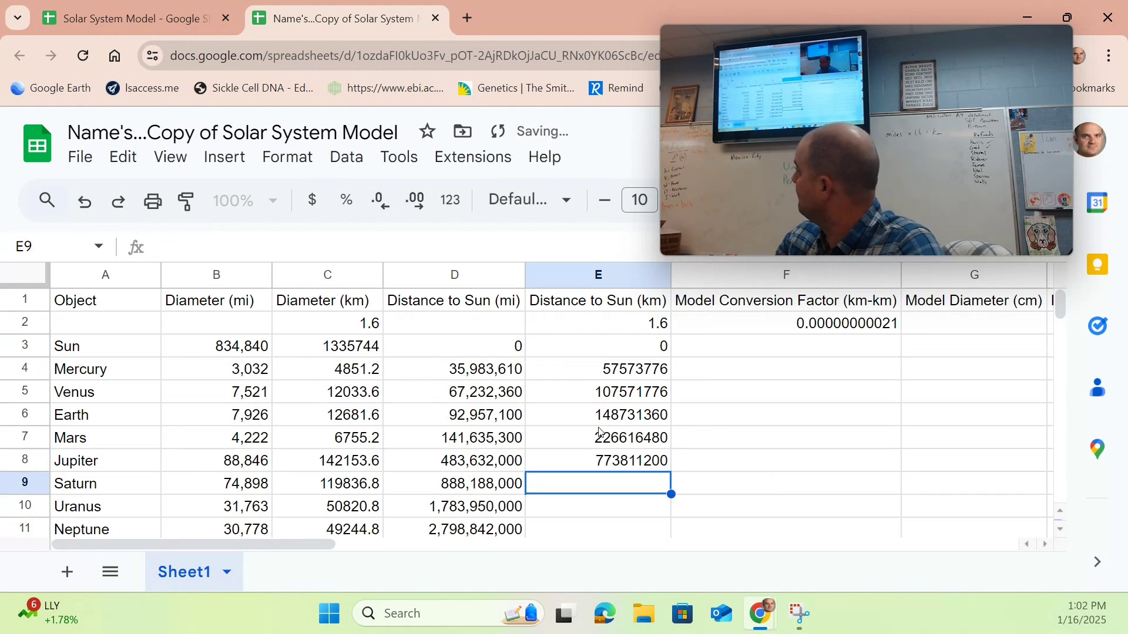
{"action": "type", "text": "="}
{"action": "key", "text": "Tab"}
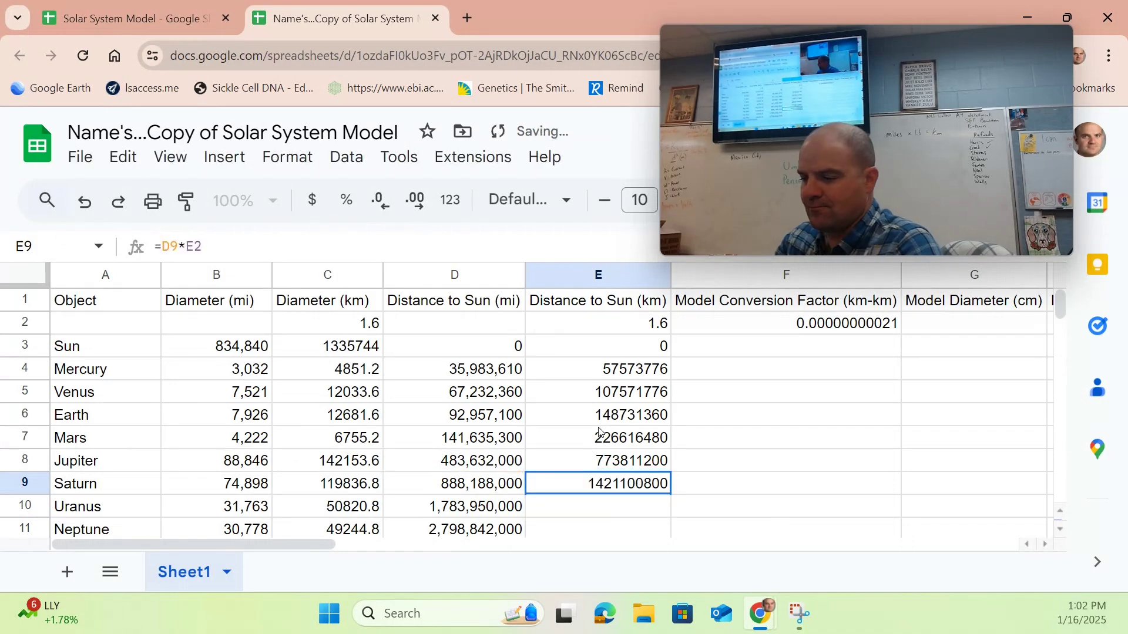
{"action": "key", "text": "Return"}
Calculate the kilometre distances to the Sun for Uranus and Neptune with =D10*E2 in E10 and =D11*E2 in E11
{"action": "type", "text": "="}
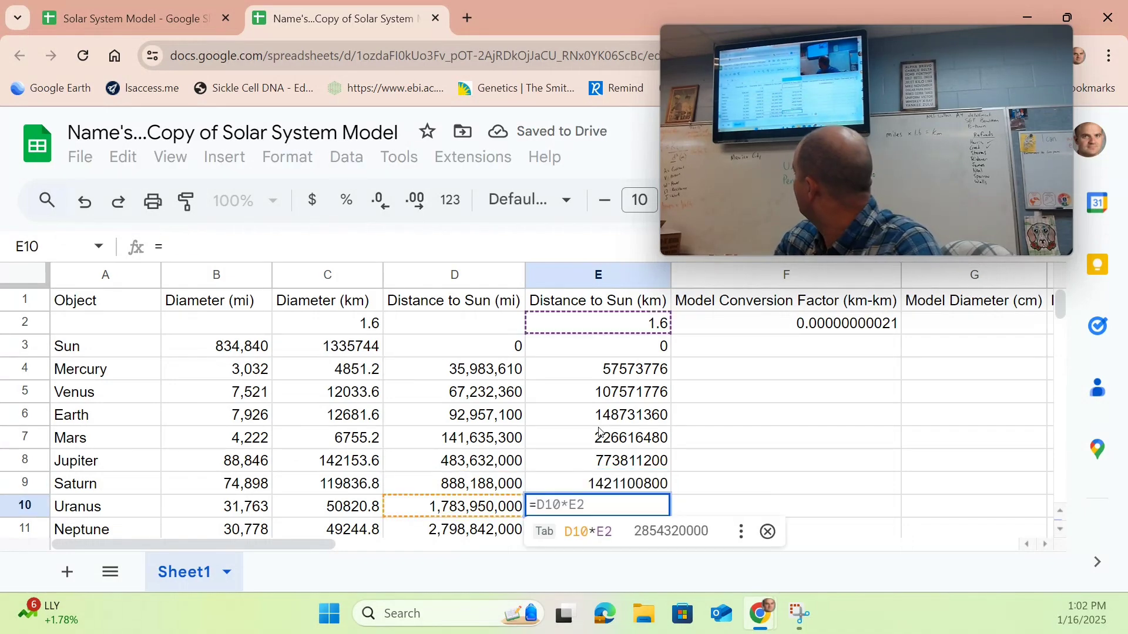
{"action": "key", "text": "Tab"}
{"action": "key", "text": "Return"}
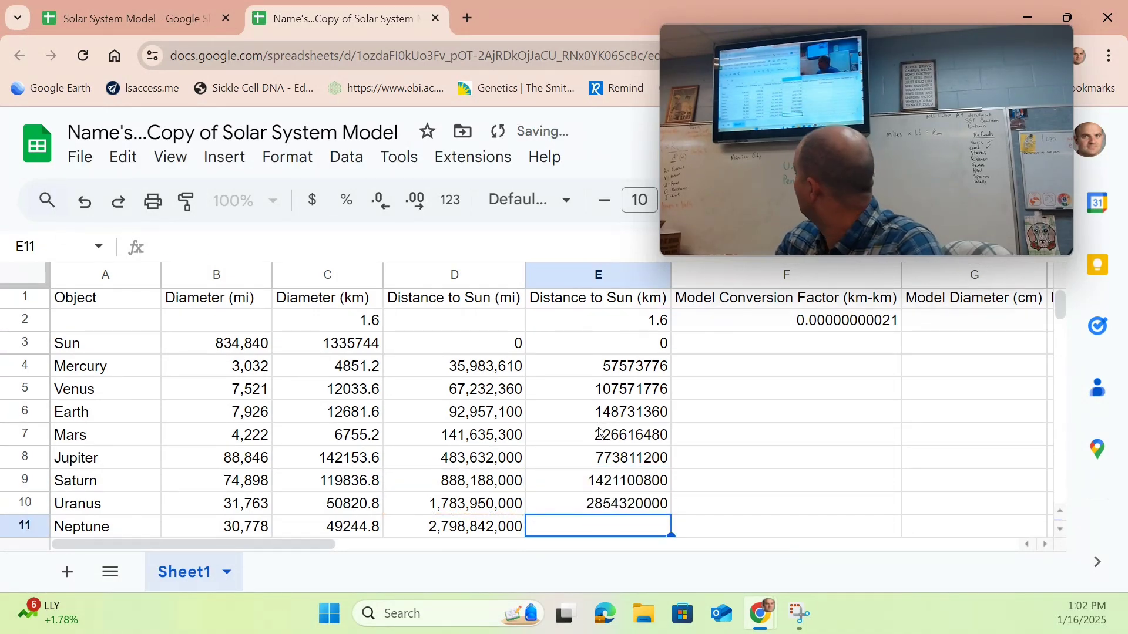
{"action": "type", "text": "="}
{"action": "key", "text": "Tab"}
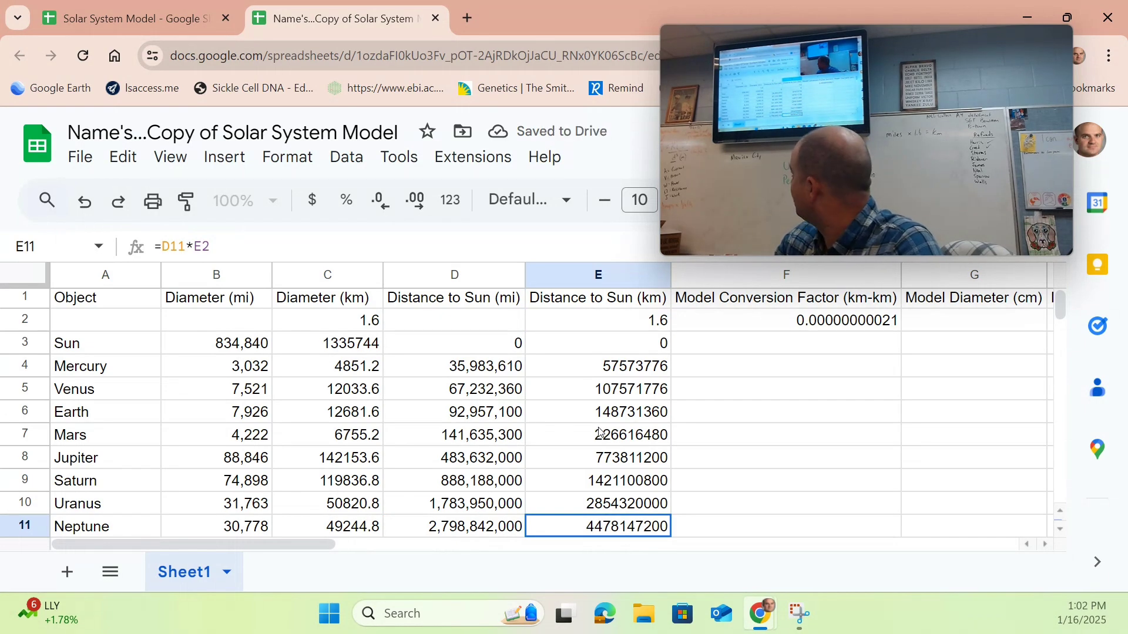
{"action": "key", "text": "Down"}
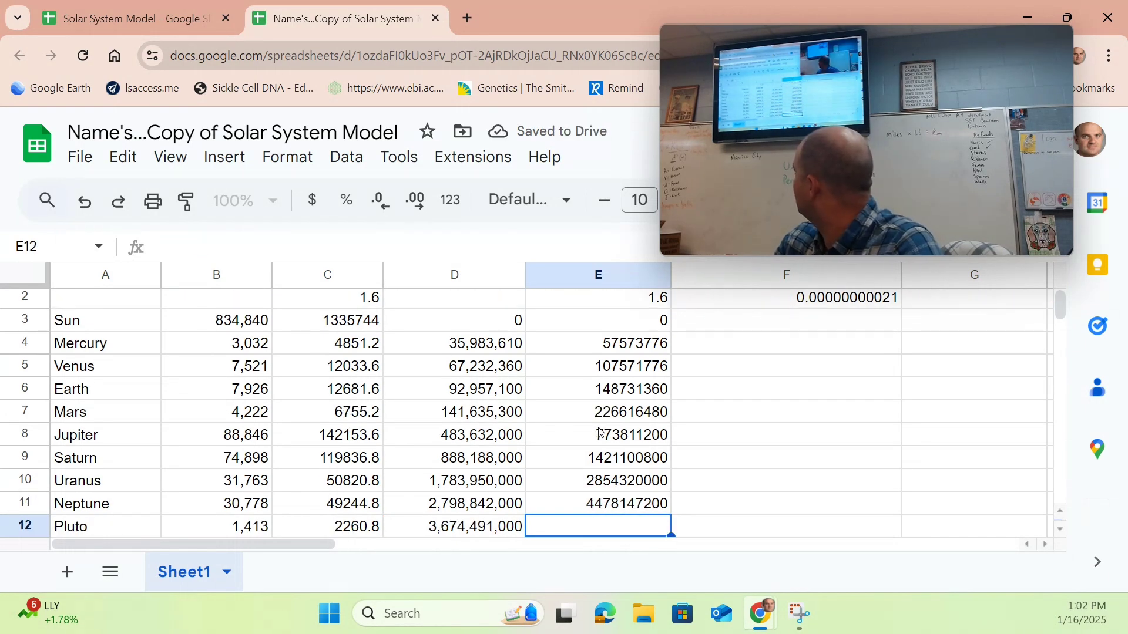
Calculate Pluto's distance to the Sun in kilometres in E12 with the formula =D12*E2
{"action": "type", "text": "="}
{"action": "key", "text": "Tab"}
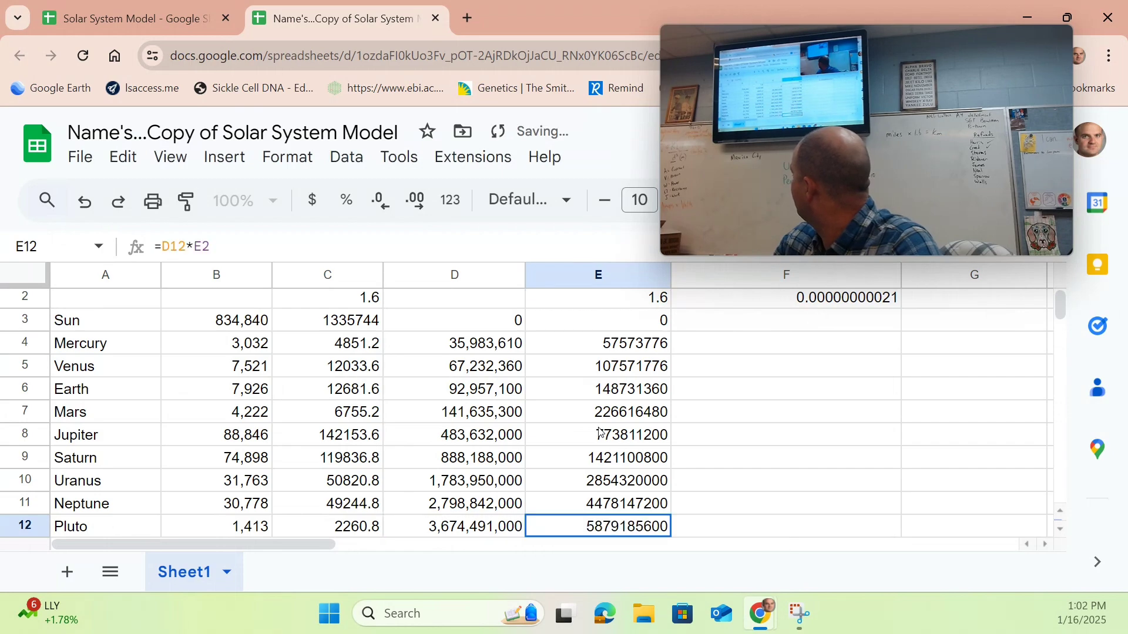
{"action": "key", "text": "Down"}
{"action": "key", "text": "Up"}
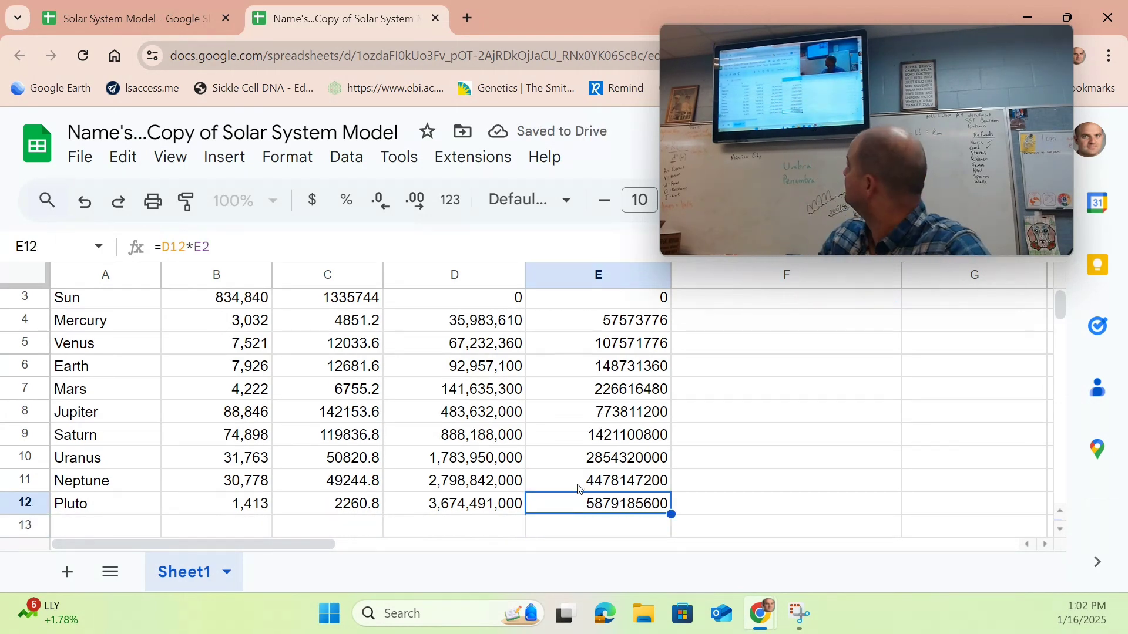
Enter the model diameter conversion factor .000021 in G2 under Model Diameter (cm)
{"action": "scroll", "coordinate": [730, 470], "scroll_direction": "up", "scroll_amount": 1}
{"action": "scroll", "coordinate": [739, 472], "scroll_direction": "down", "scroll_amount": 2}
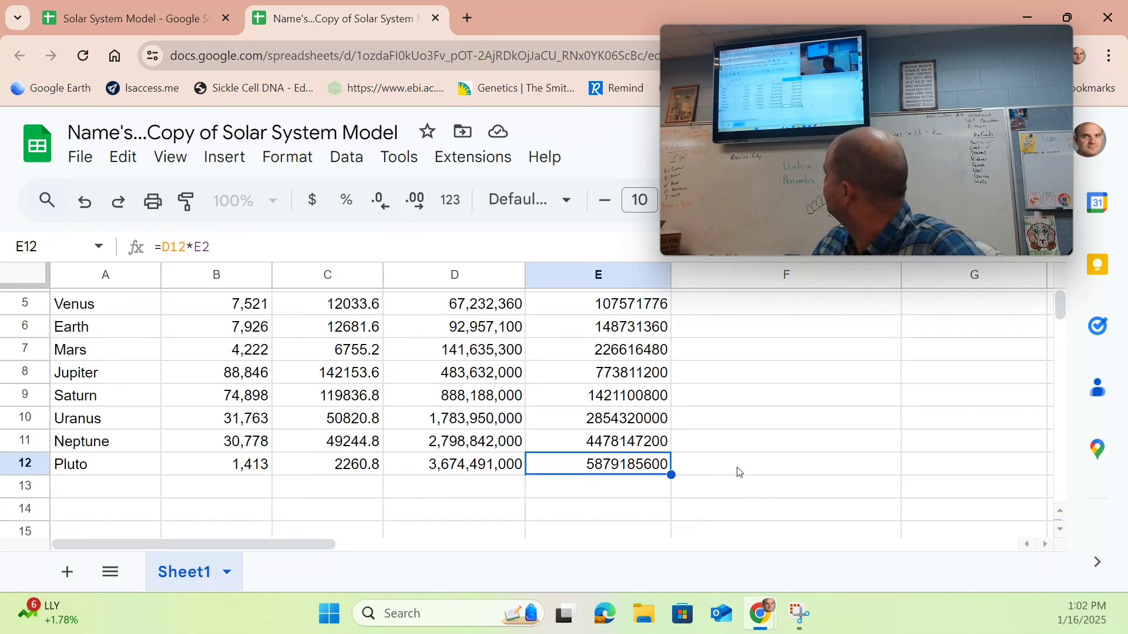
{"action": "scroll", "coordinate": [739, 472], "scroll_direction": "up", "scroll_amount": 2}
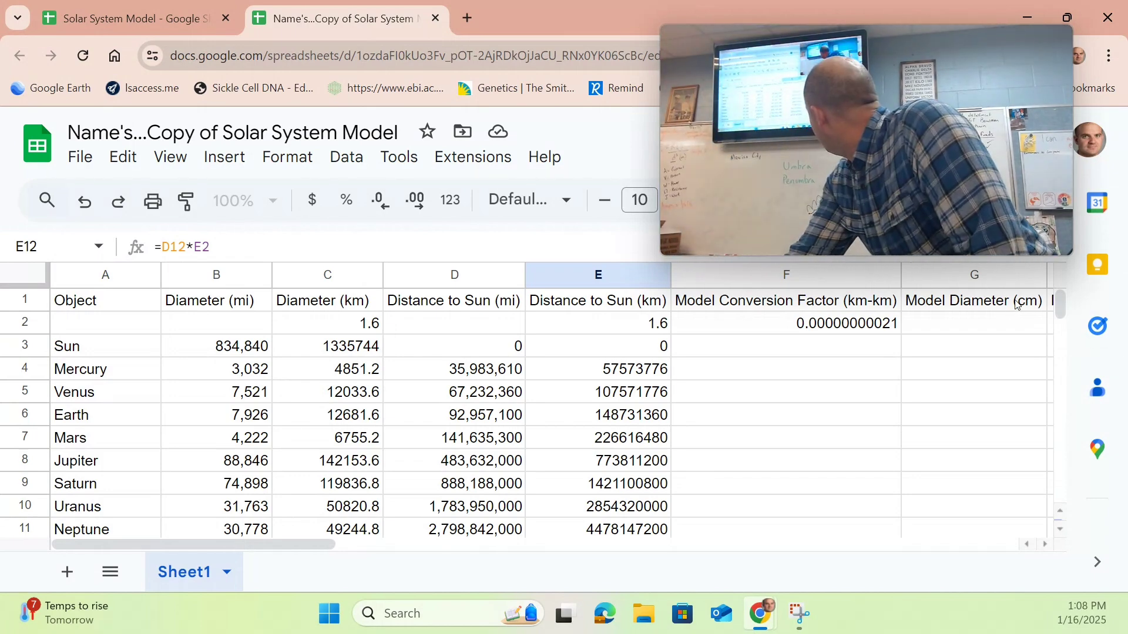
{"action": "left_click", "coordinate": [999, 330]}
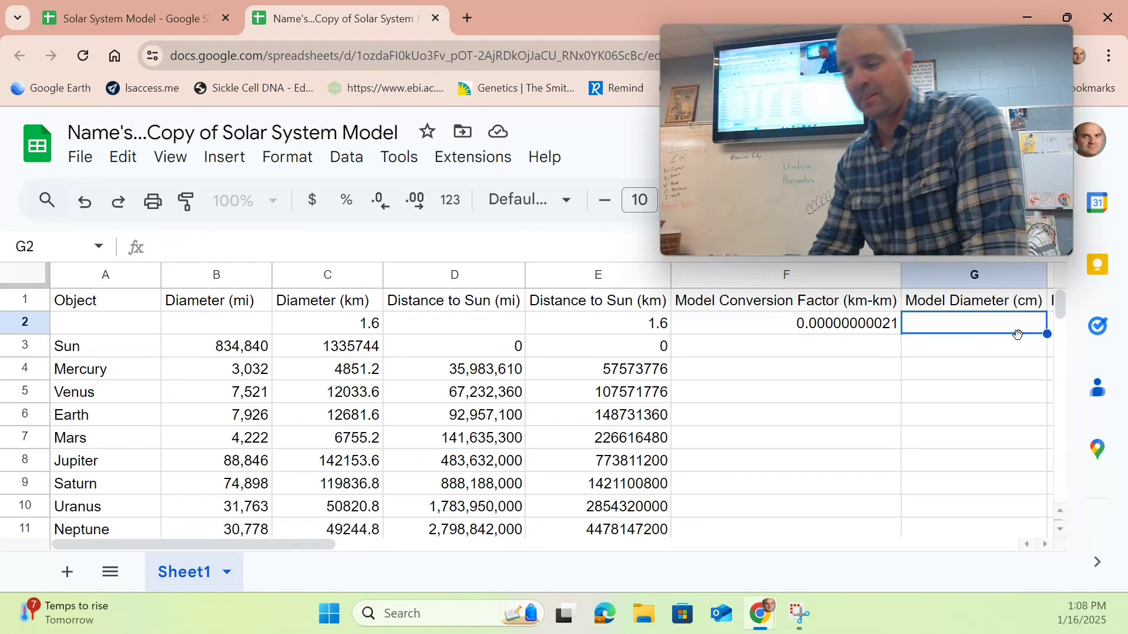
{"action": "type", "text": ".0"}
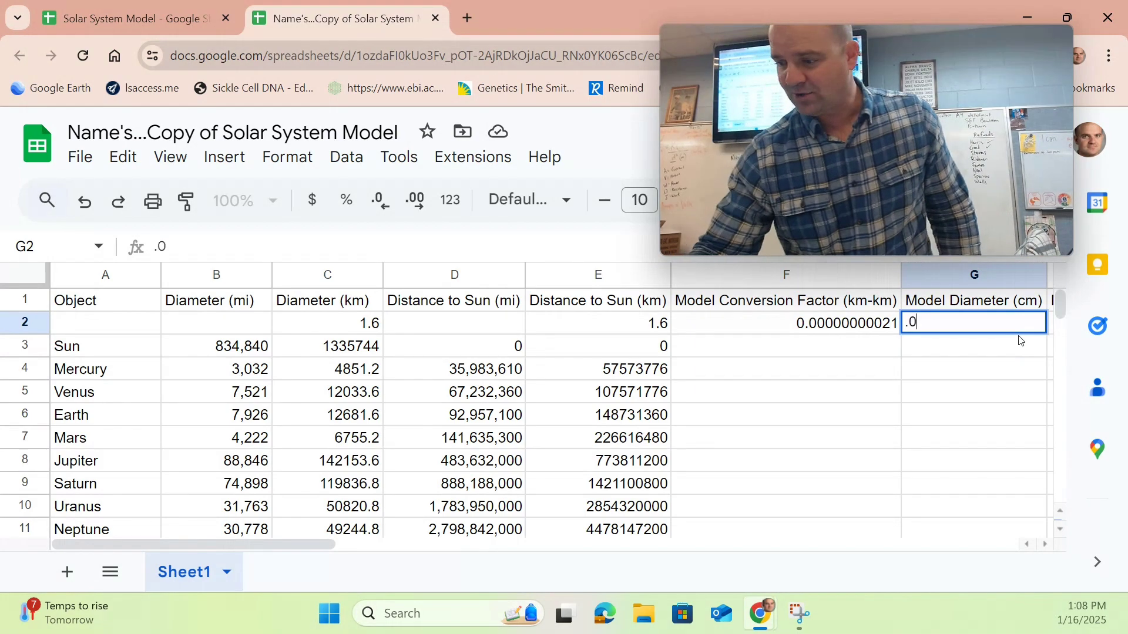
{"action": "type", "text": "00021"}
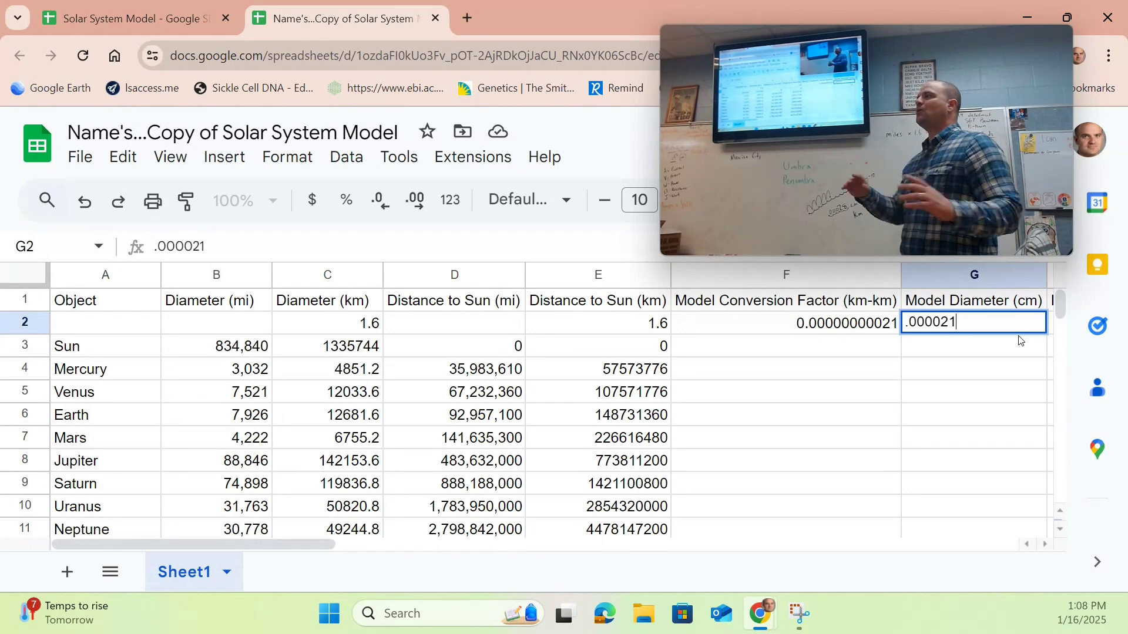
{"action": "key", "text": "Return"}
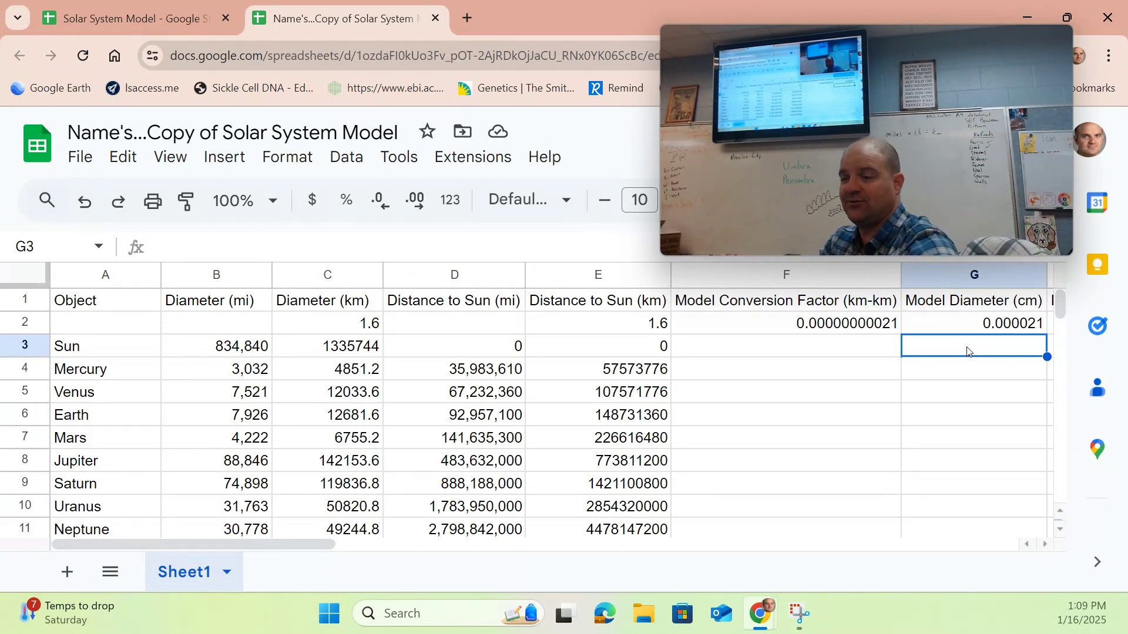
Calculate the Sun's model diameter in centimetres in G3 with the formula =C3*G2
{"action": "type", "text": "="}
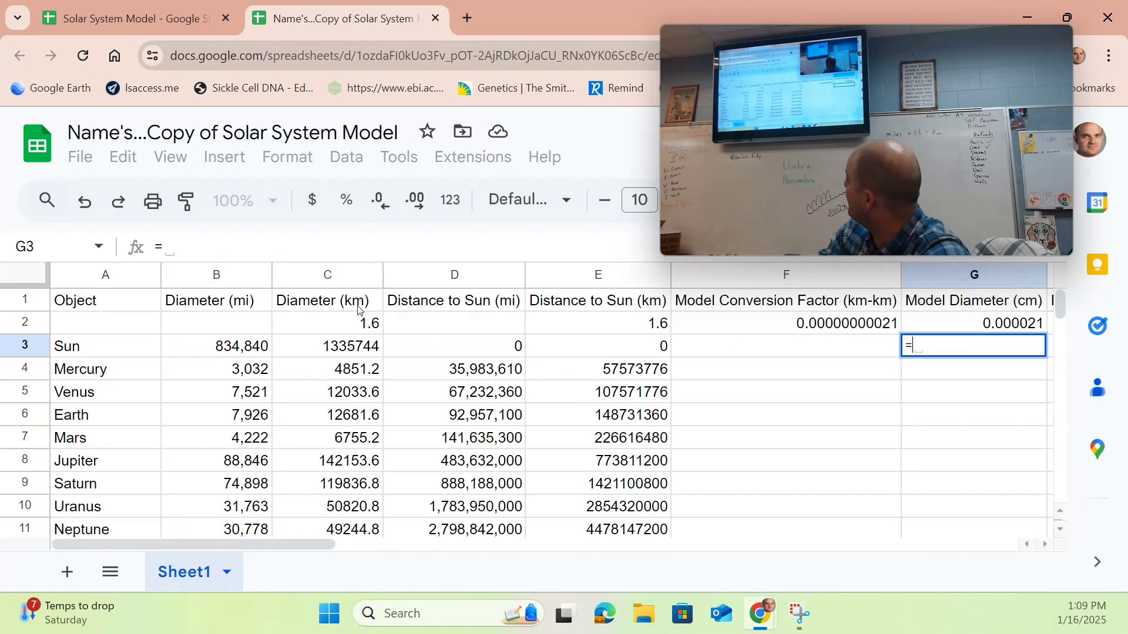
{"action": "left_click", "coordinate": [352, 354]}
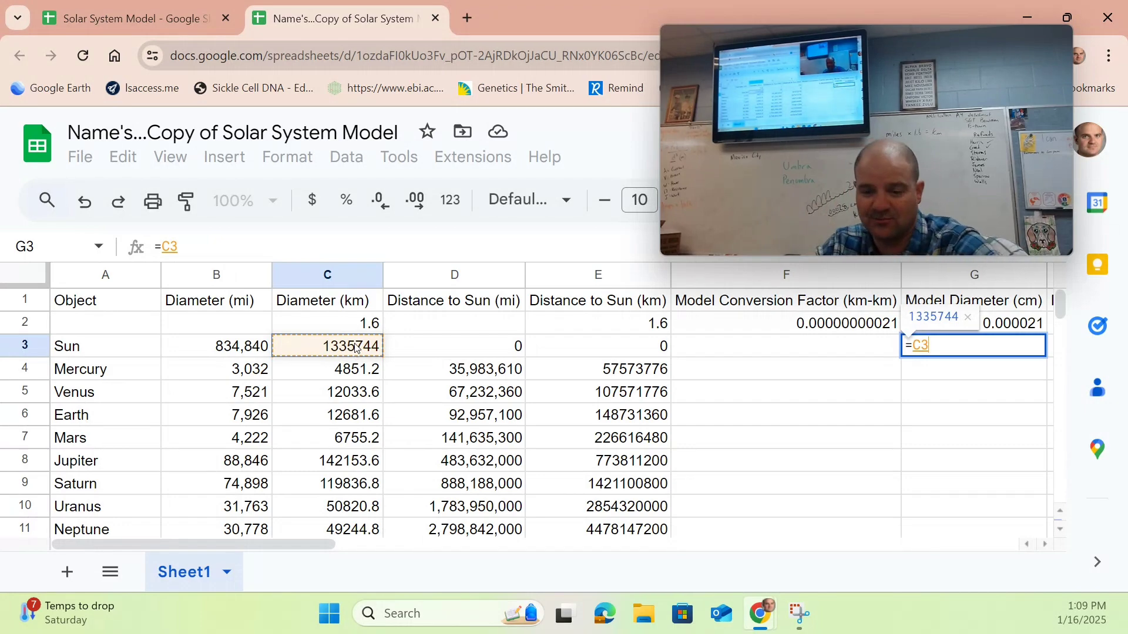
{"action": "type", "text": "*"}
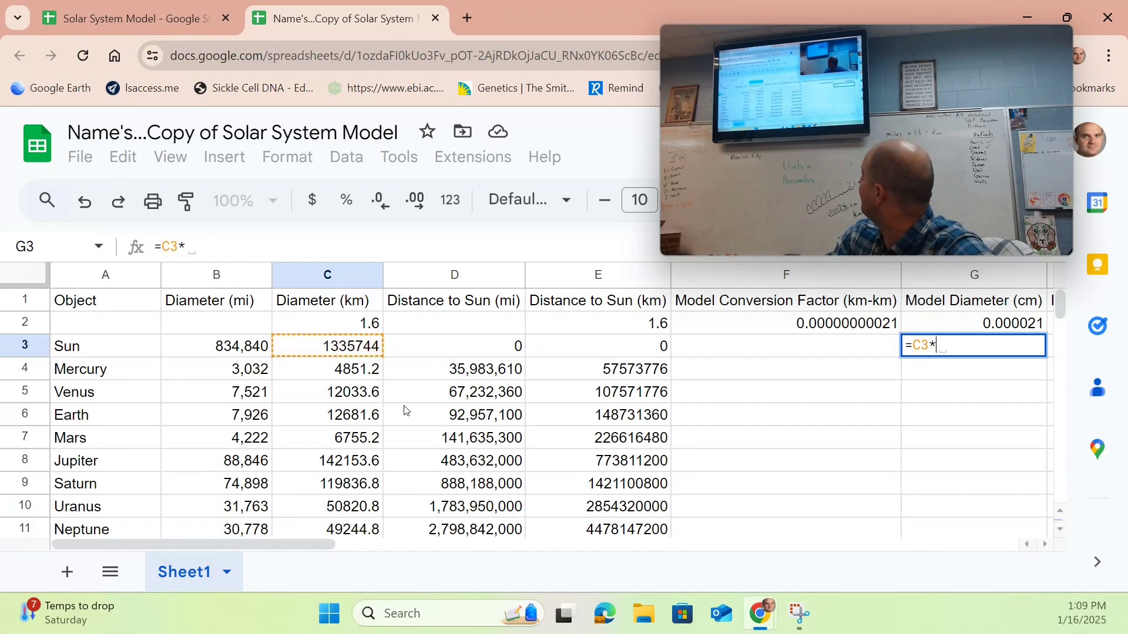
{"action": "left_click", "coordinate": [994, 325]}
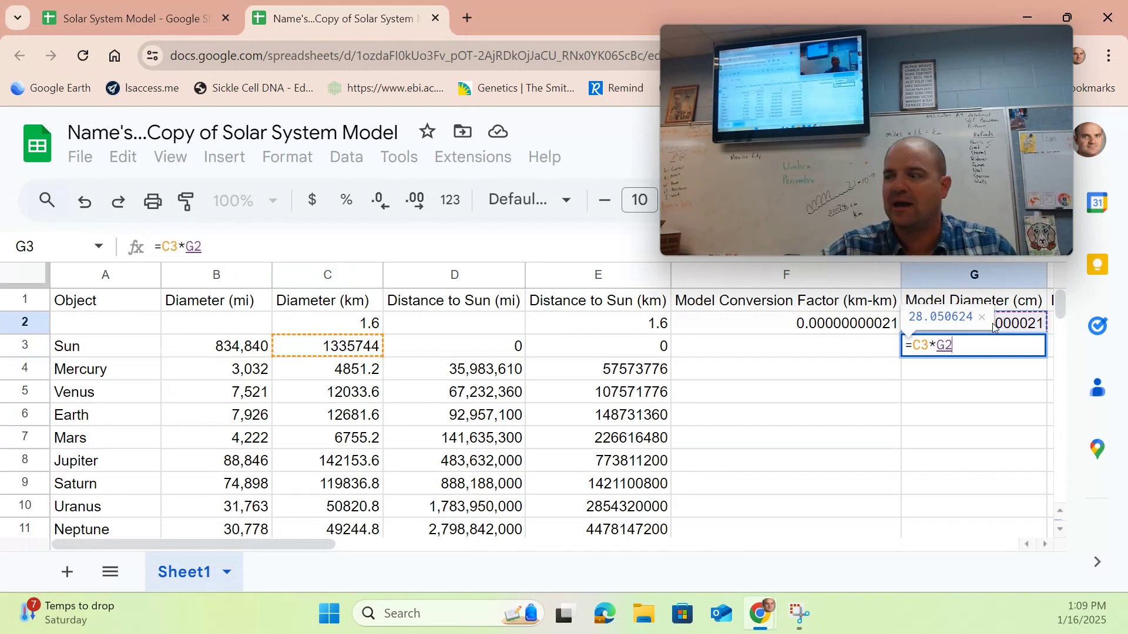
{"action": "key", "text": "Return"}
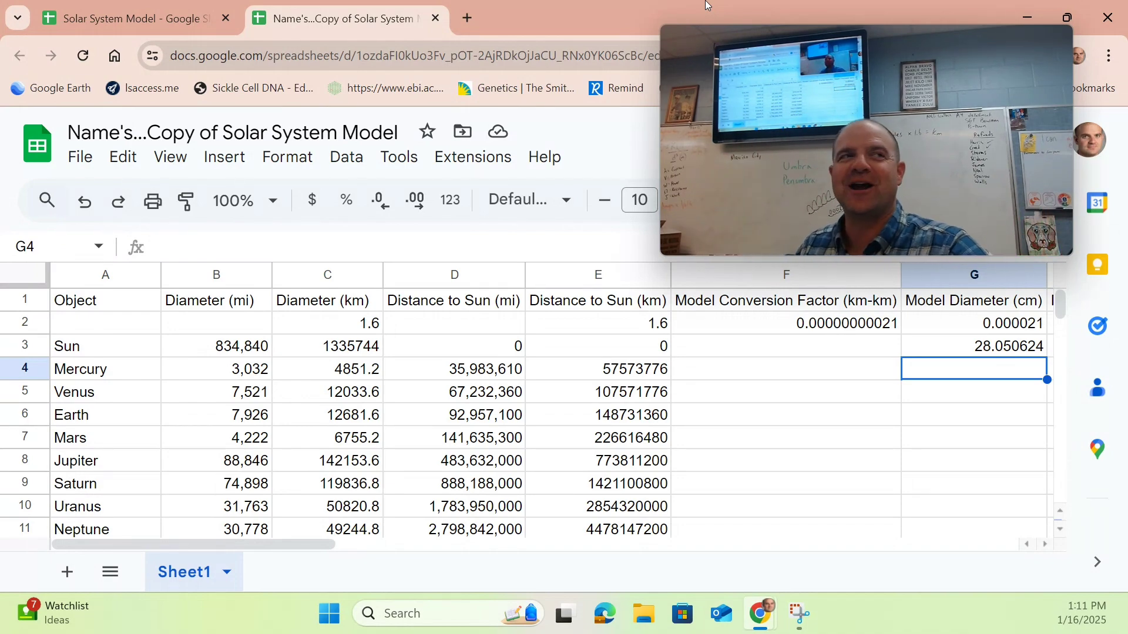
Calculate the model diameters for Mercury and Venus with =C4*G2 in G4 and =C5*G2 in G5
{"action": "mouse_move", "coordinate": [713, 127]}
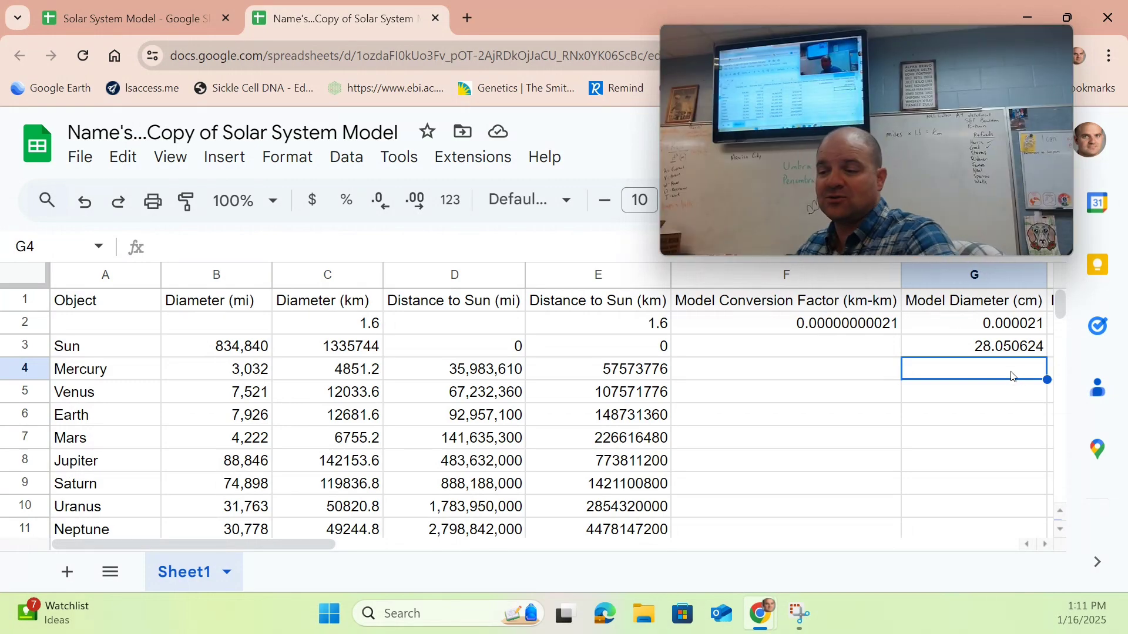
{"action": "type", "text": "="}
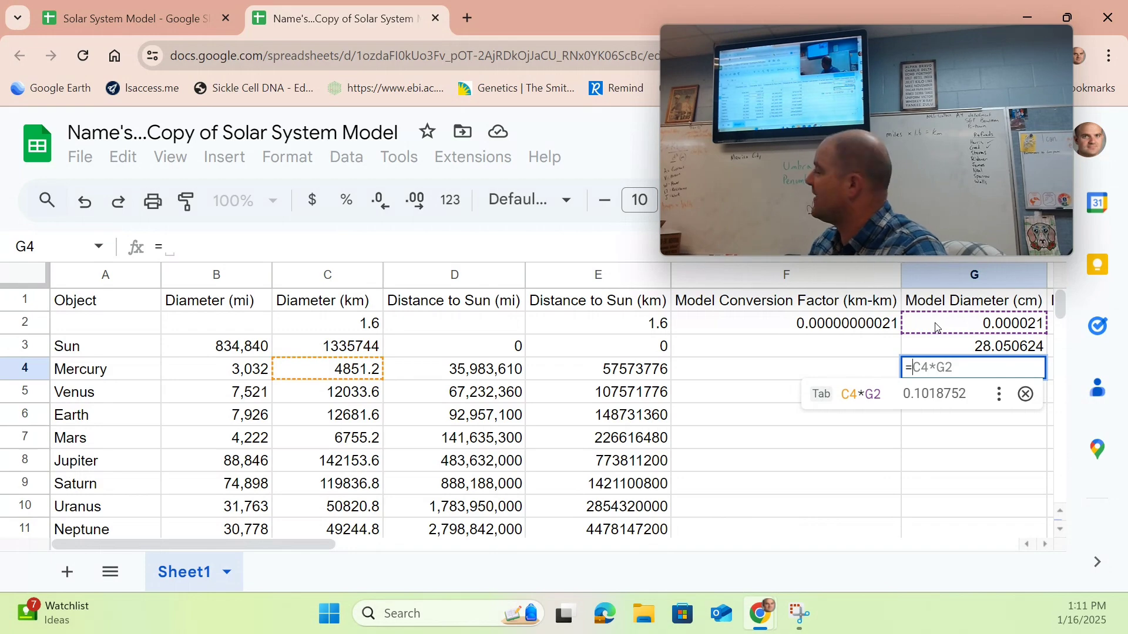
{"action": "key", "text": "Tab"}
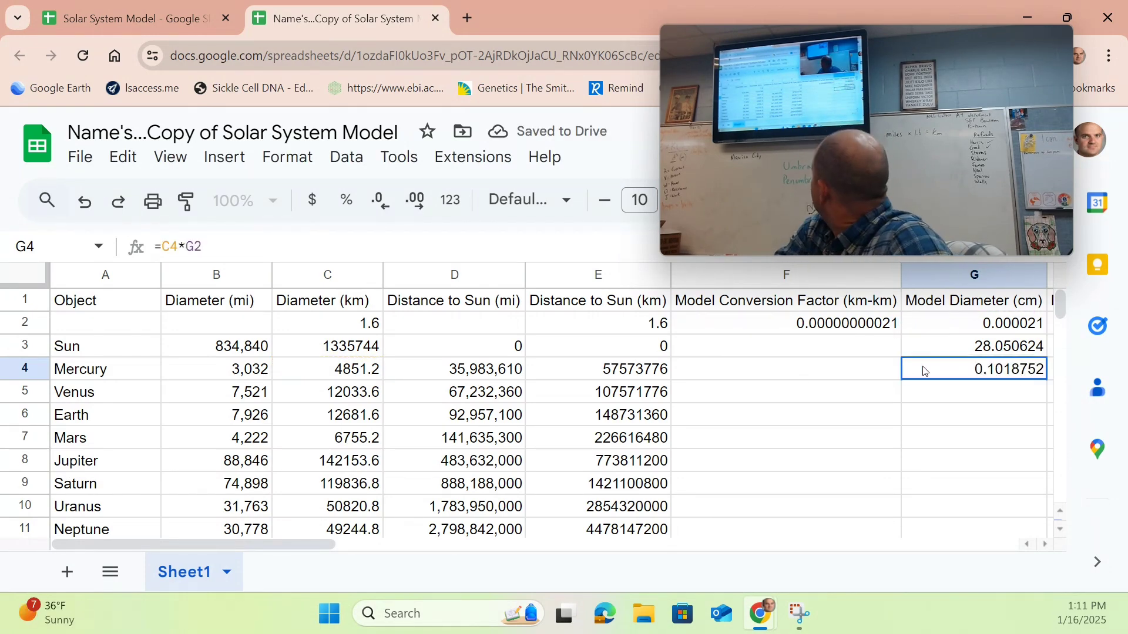
{"action": "key", "text": "Down"}
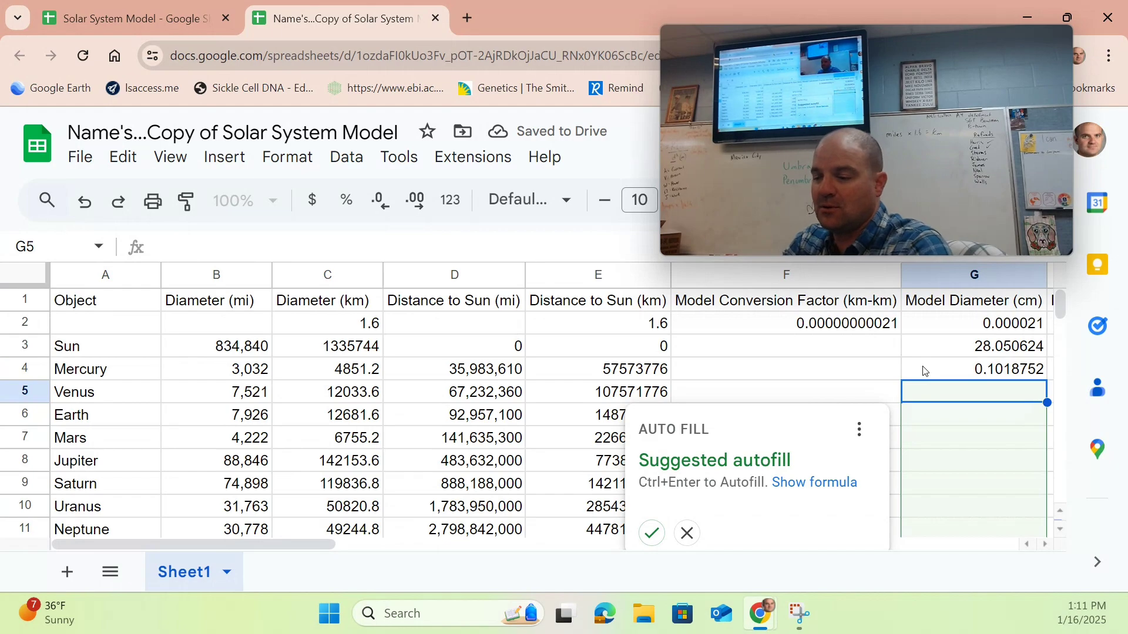
{"action": "type", "text": "="}
{"action": "key", "text": "Tab"}
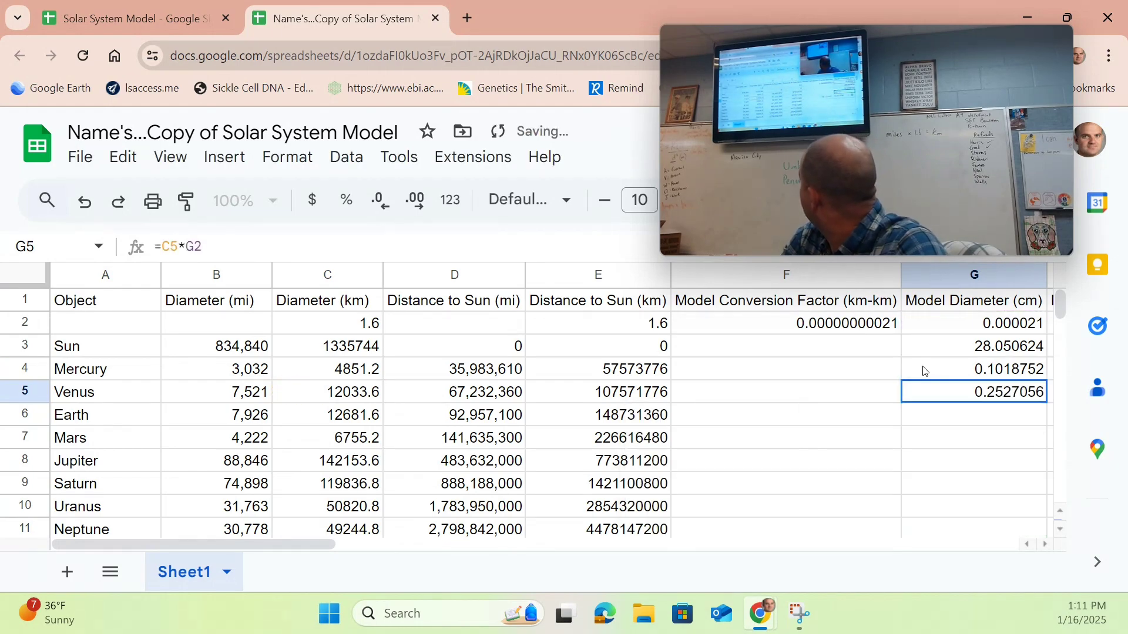
Calculate the model diameters for Earth and Mars with =C6*G2 in G6 and =C7*G2 in G7
{"action": "key", "text": "Down"}
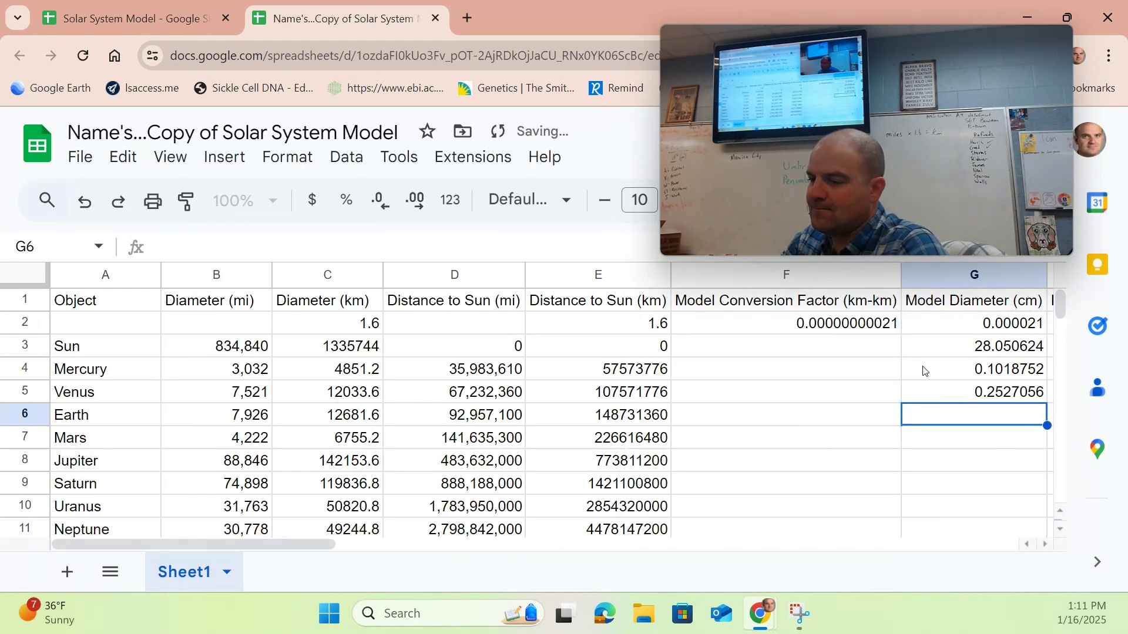
{"action": "type", "text": "="}
{"action": "key", "text": "Tab"}
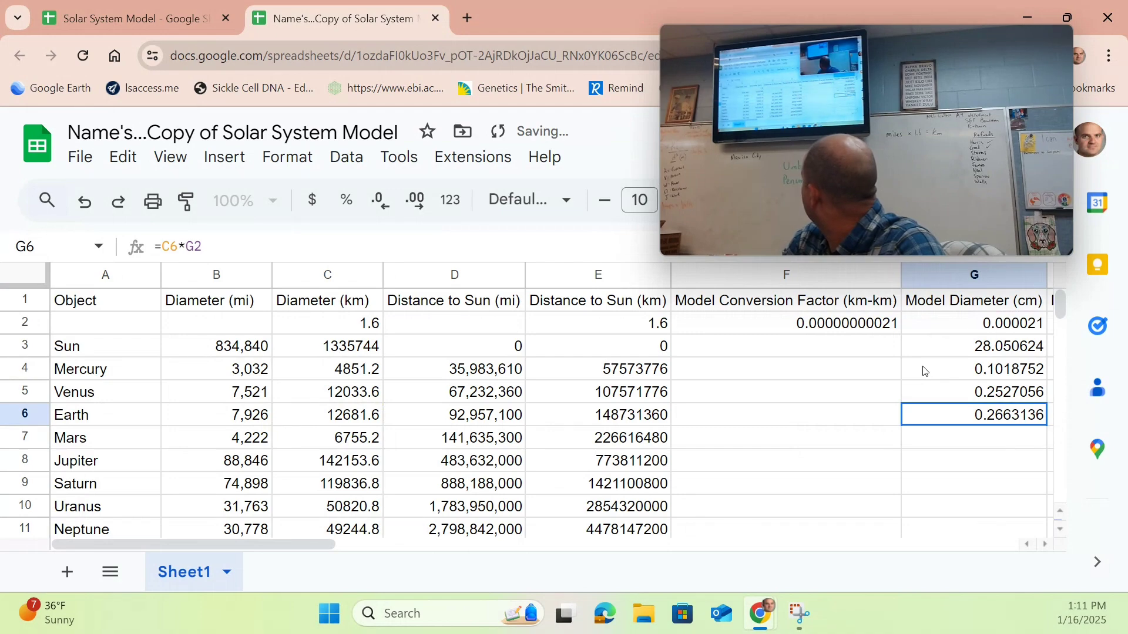
{"action": "key", "text": "Down"}
{"action": "type", "text": "="}
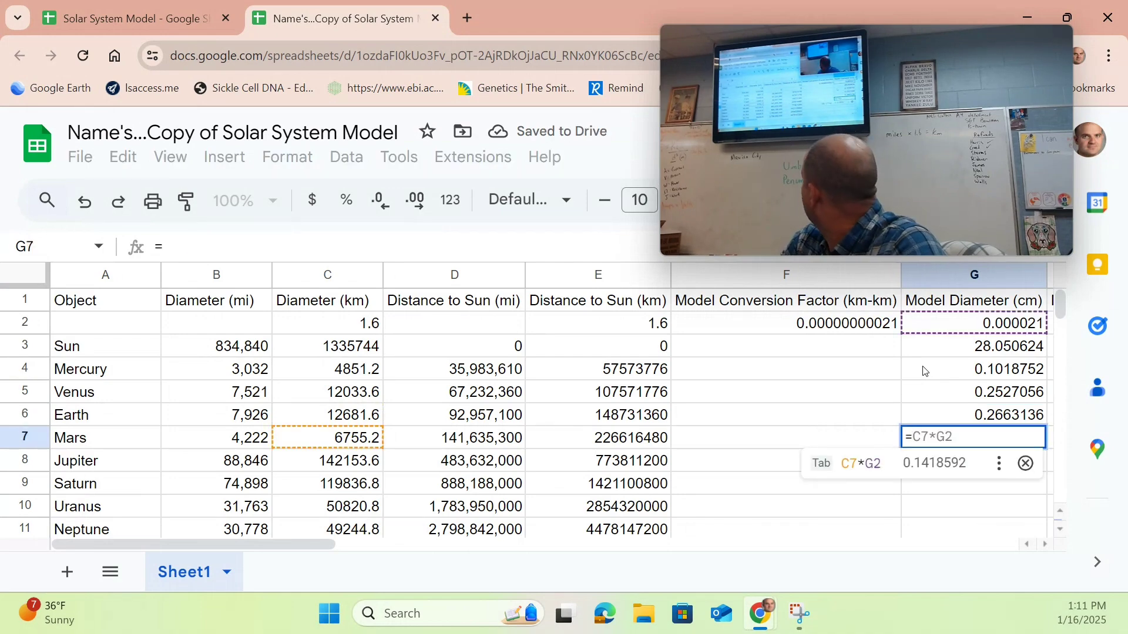
{"action": "key", "text": "Tab"}
Calculate the model diameters for Jupiter and Saturn with =C8*G2 in G8 and =C9*G2 in G9
{"action": "key", "text": "Down"}
{"action": "type", "text": "="}
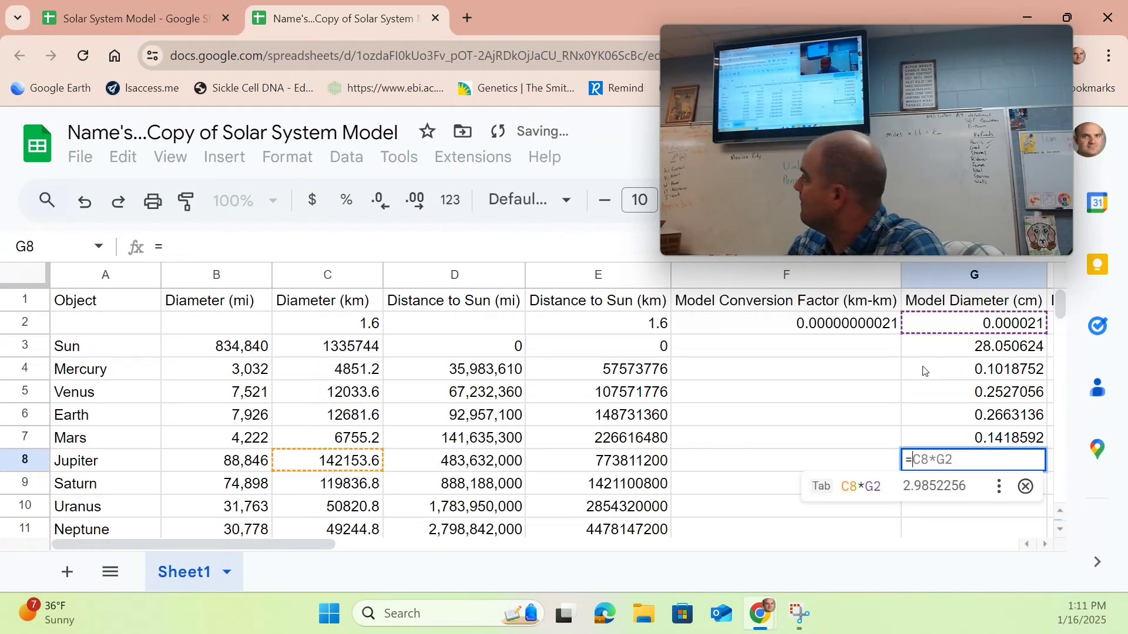
{"action": "key", "text": "Tab"}
{"action": "key", "text": "Down"}
{"action": "type", "text": "="}
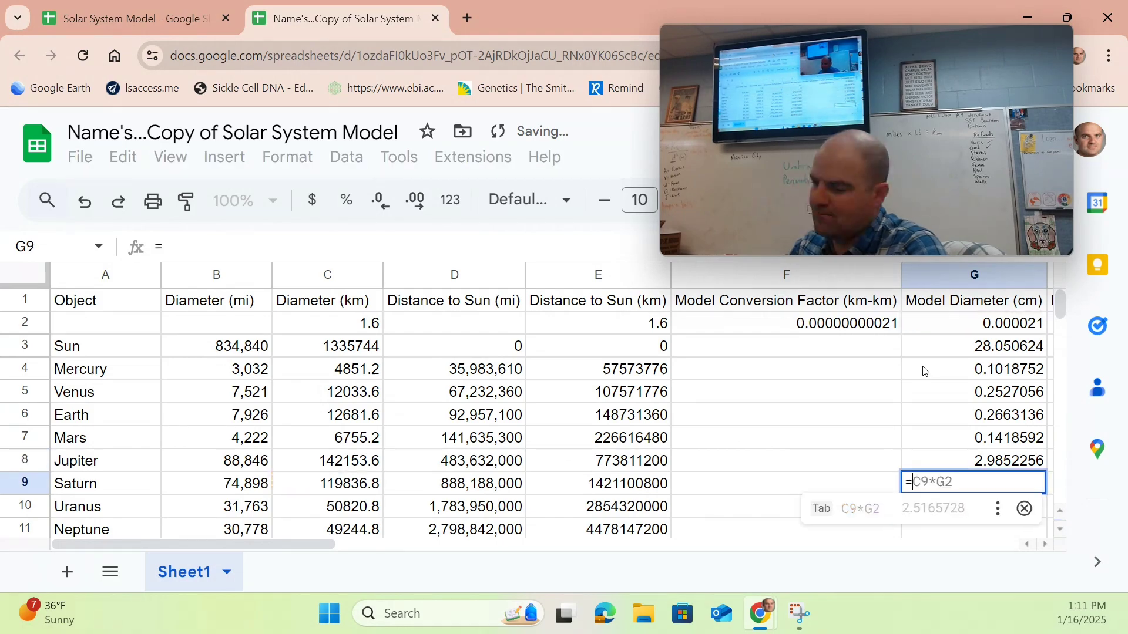
{"action": "key", "text": "Tab"}
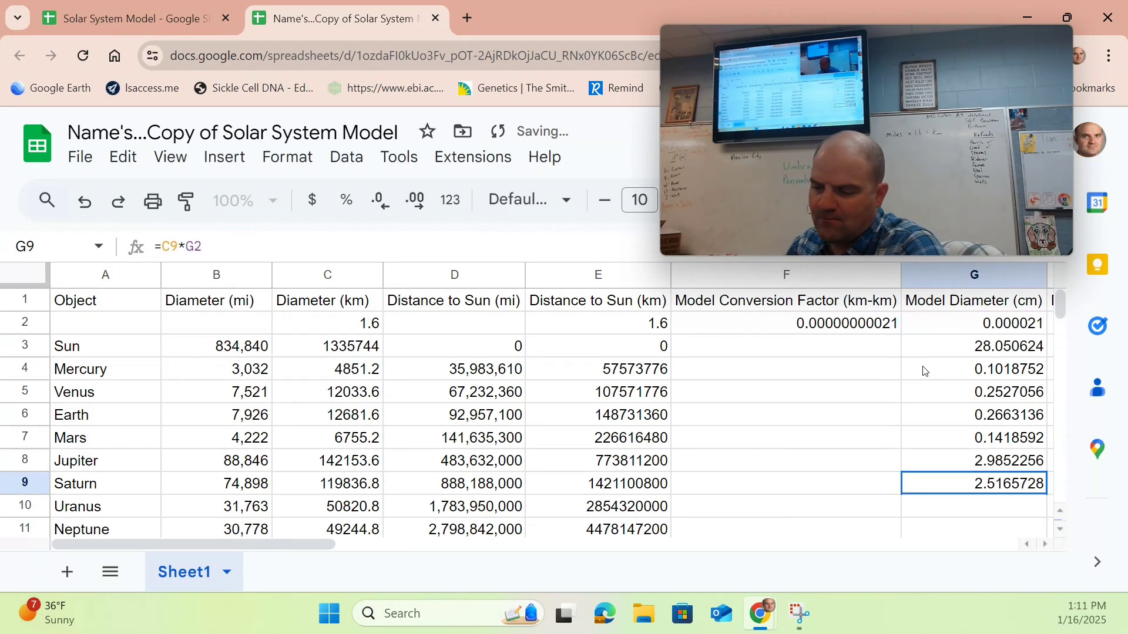
{"action": "key", "text": "Down"}
{"action": "type", "text": "="}
{"action": "key", "text": "Tab"}
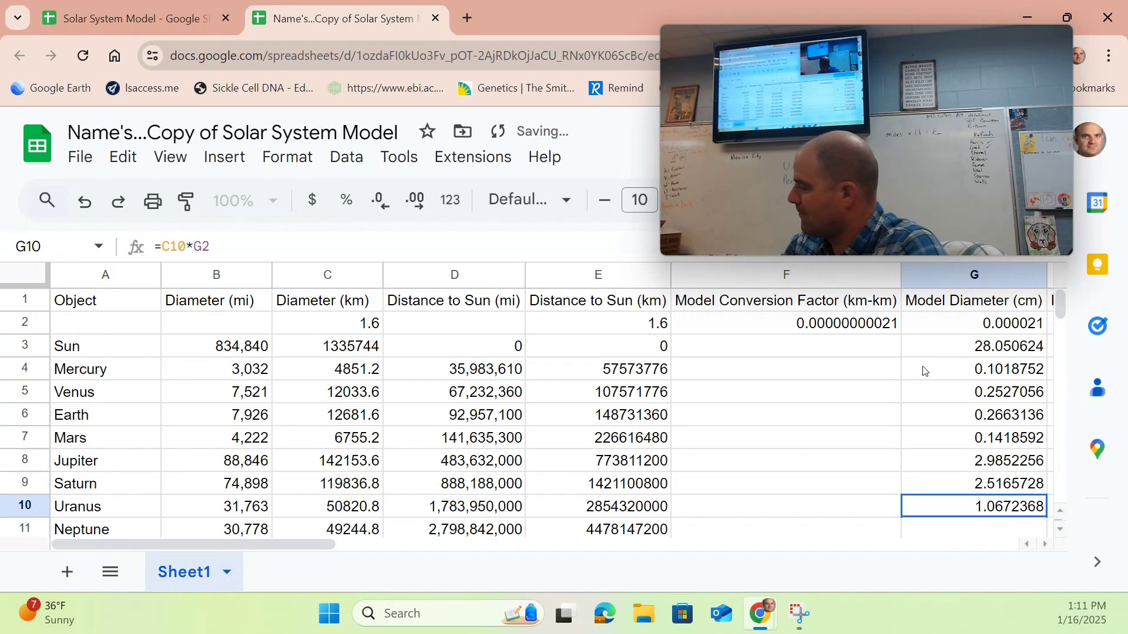
{"action": "type", "text": "="}
{"action": "key", "text": "Down"}
{"action": "key", "text": "Return"}
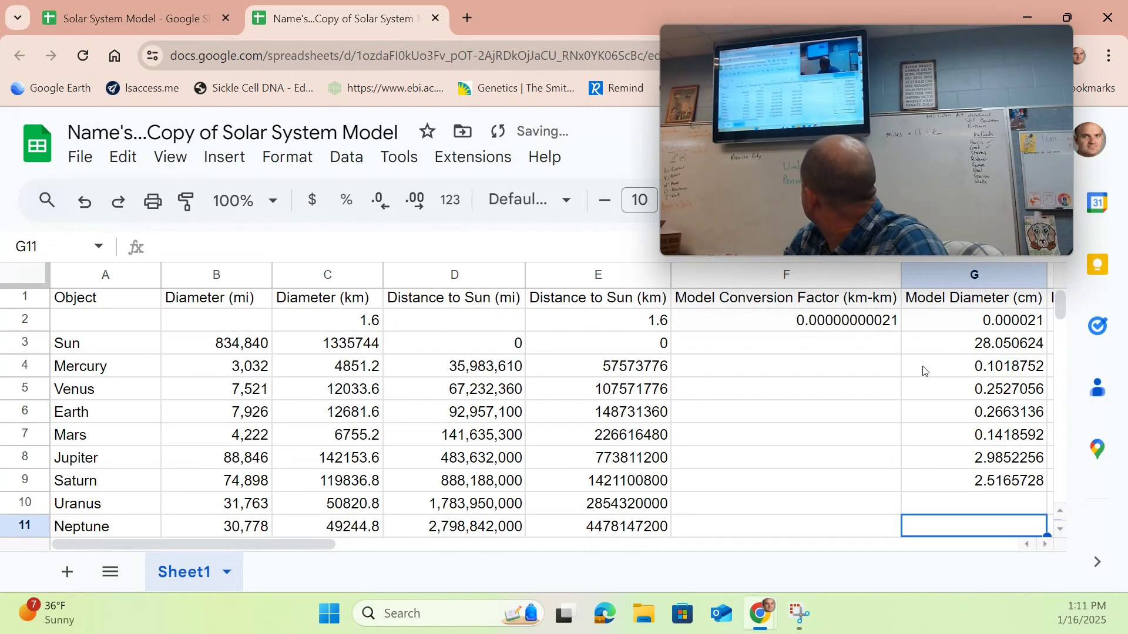
Calculate the model diameters for Uranus and Neptune with =C10*G2 in G10 and =C11*G2 in G11
{"action": "key", "text": "Up"}
{"action": "type", "text": "="}
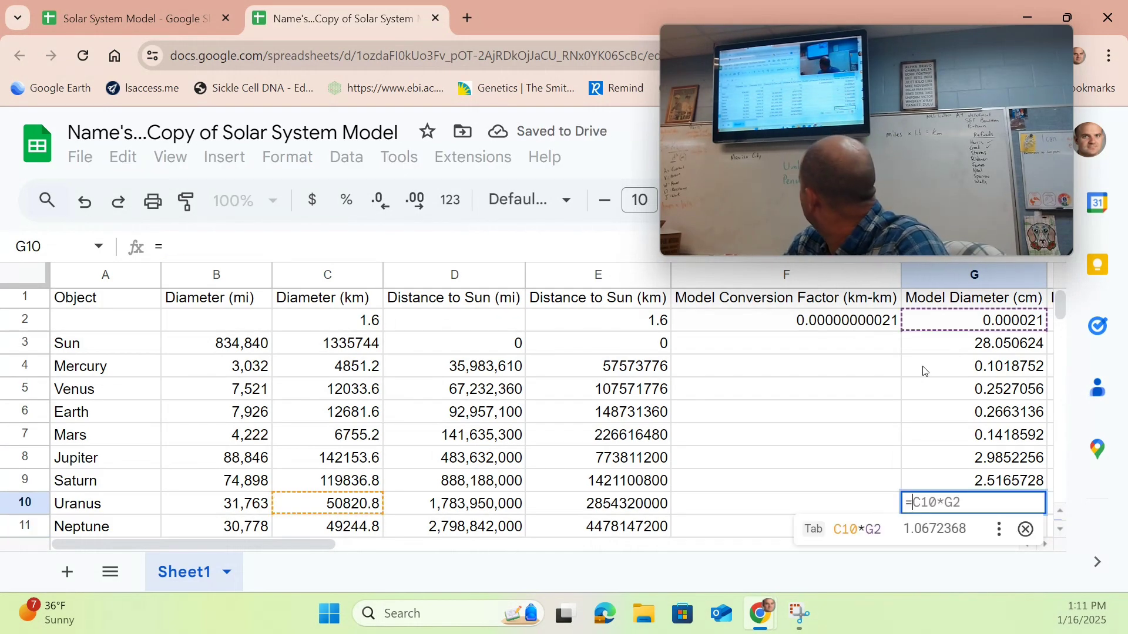
{"action": "key", "text": "Tab"}
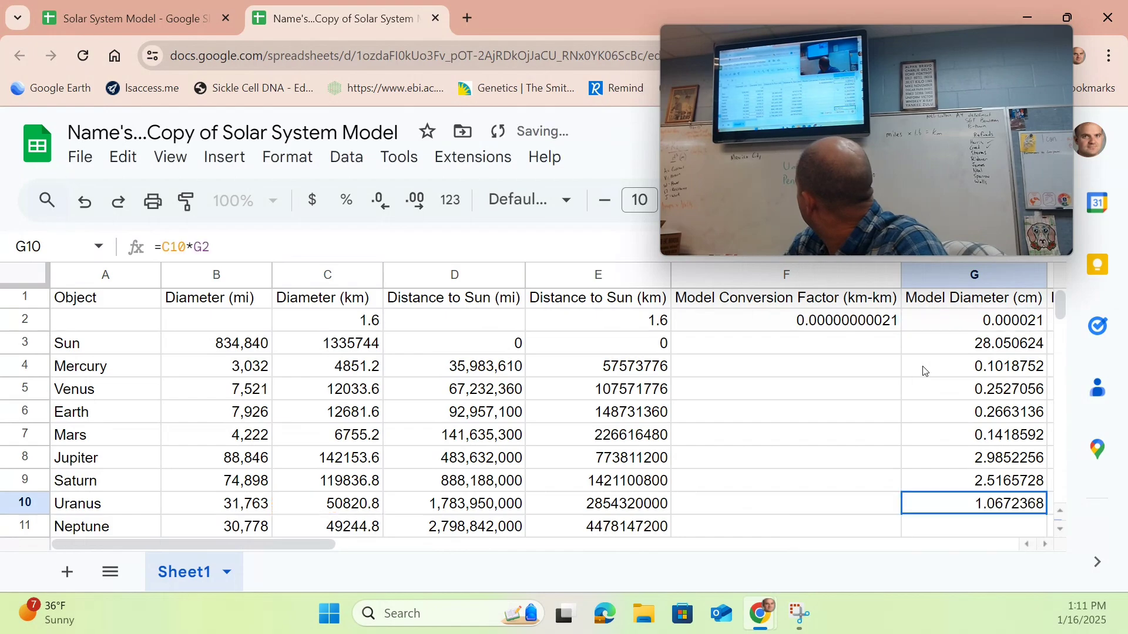
{"action": "key", "text": "Down"}
{"action": "type", "text": "="}
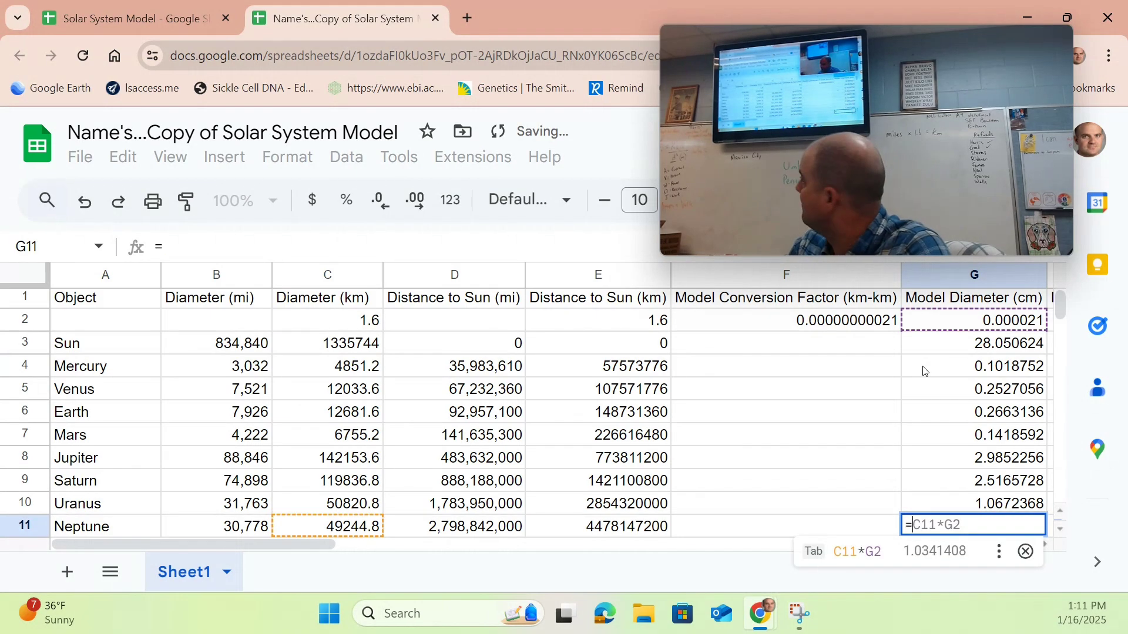
{"action": "key", "text": "Tab"}
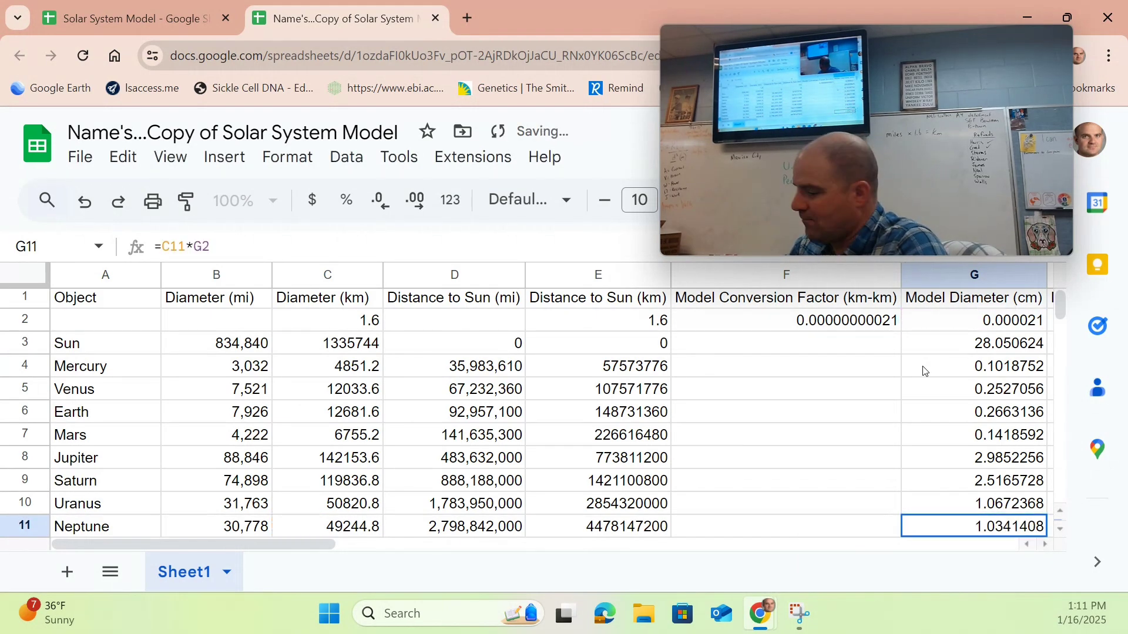
Calculate Pluto's model diameter in centimetres in G12 with the formula =C12*G2
{"action": "key", "text": "Down"}
{"action": "type", "text": "="}
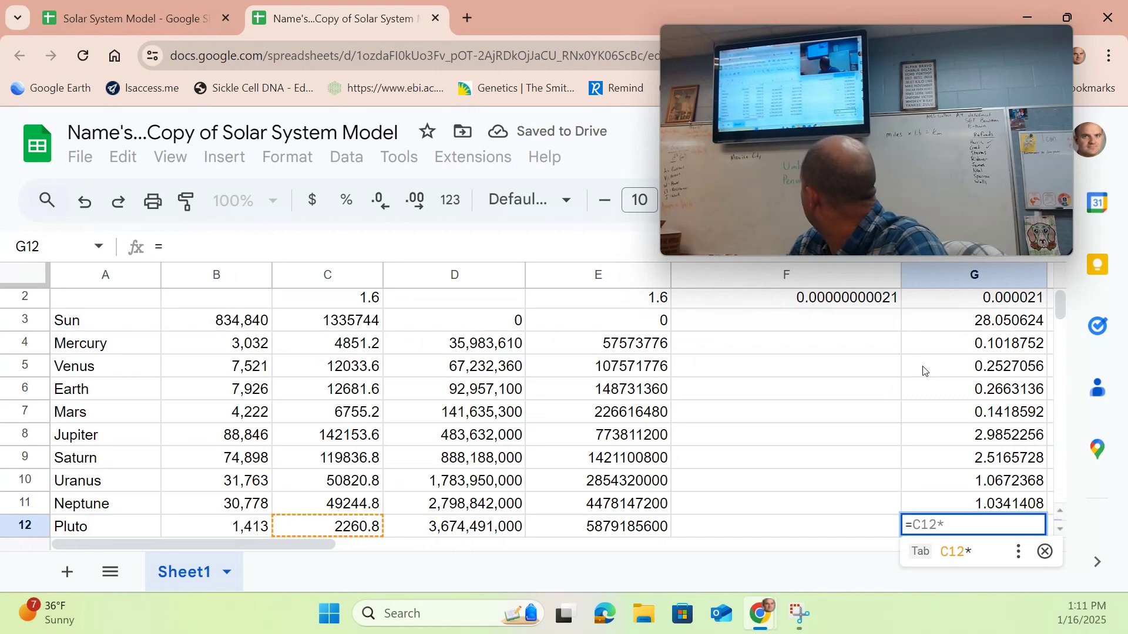
{"action": "key", "text": "Tab"}
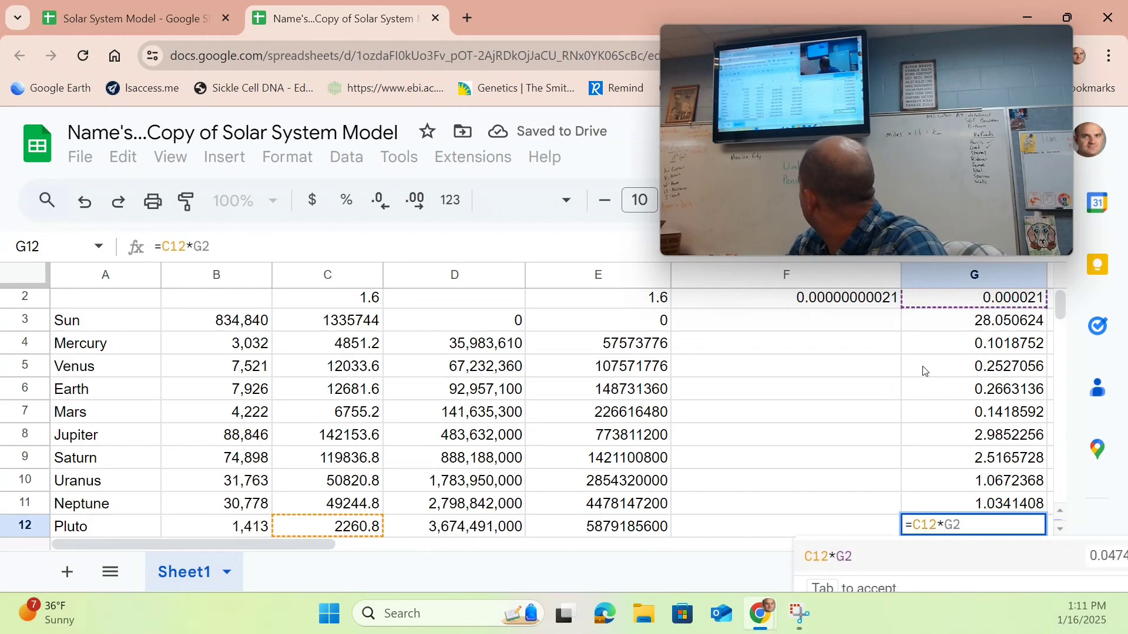
{"action": "key", "text": "Tab"}
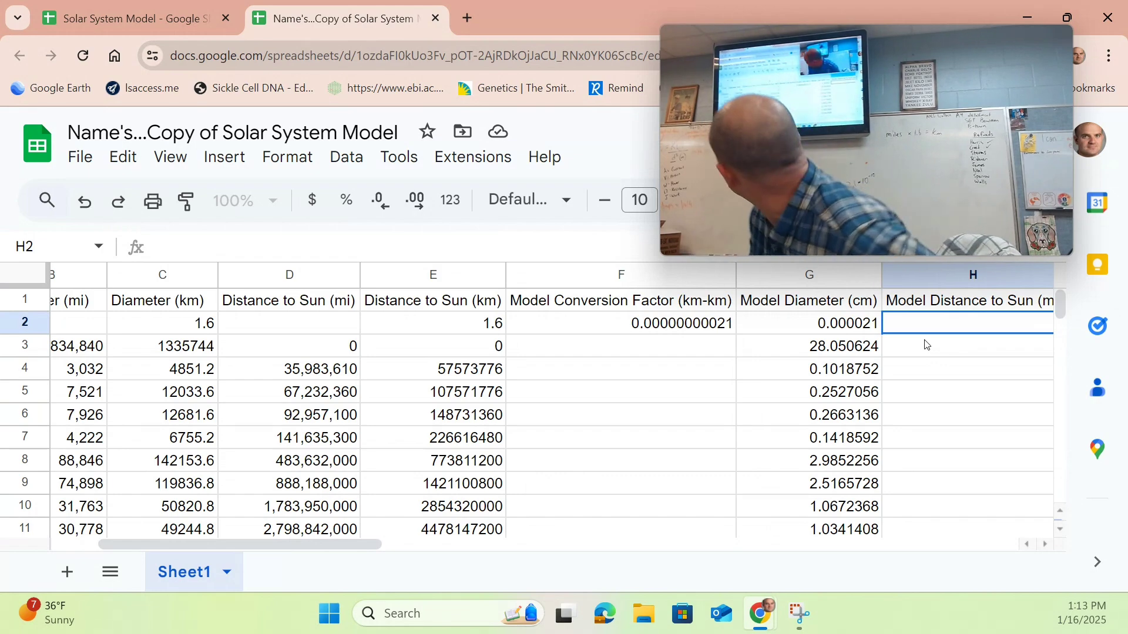
Enter the model distance conversion factor .00000021 in H2 under Model Distance to Sun (m)
{"action": "type", "text": "."}
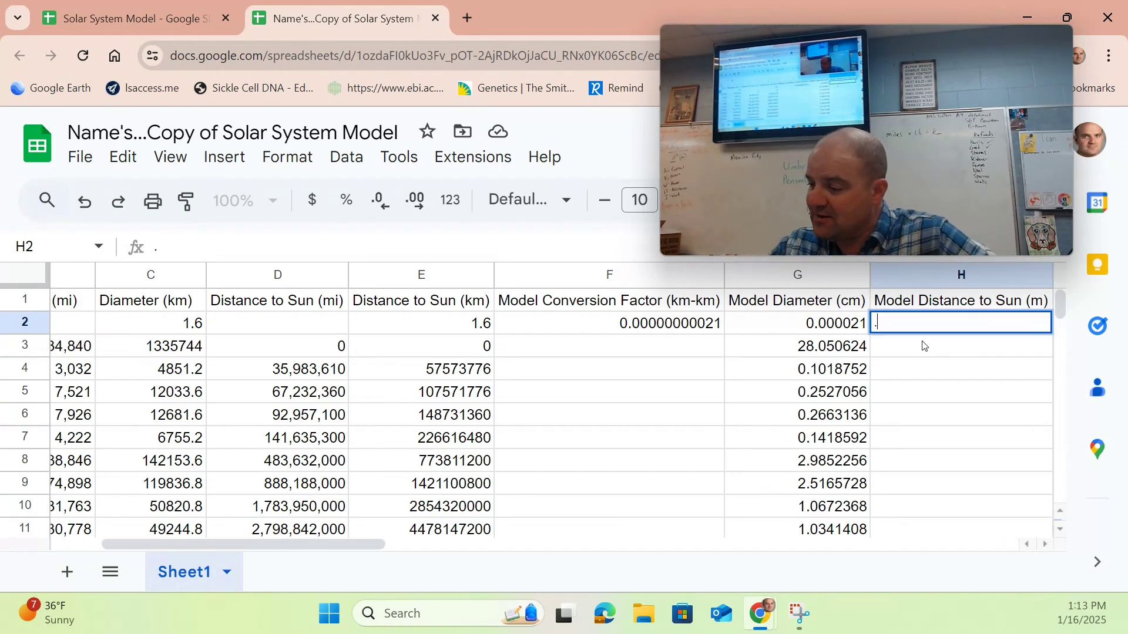
{"action": "type", "text": "00000"}
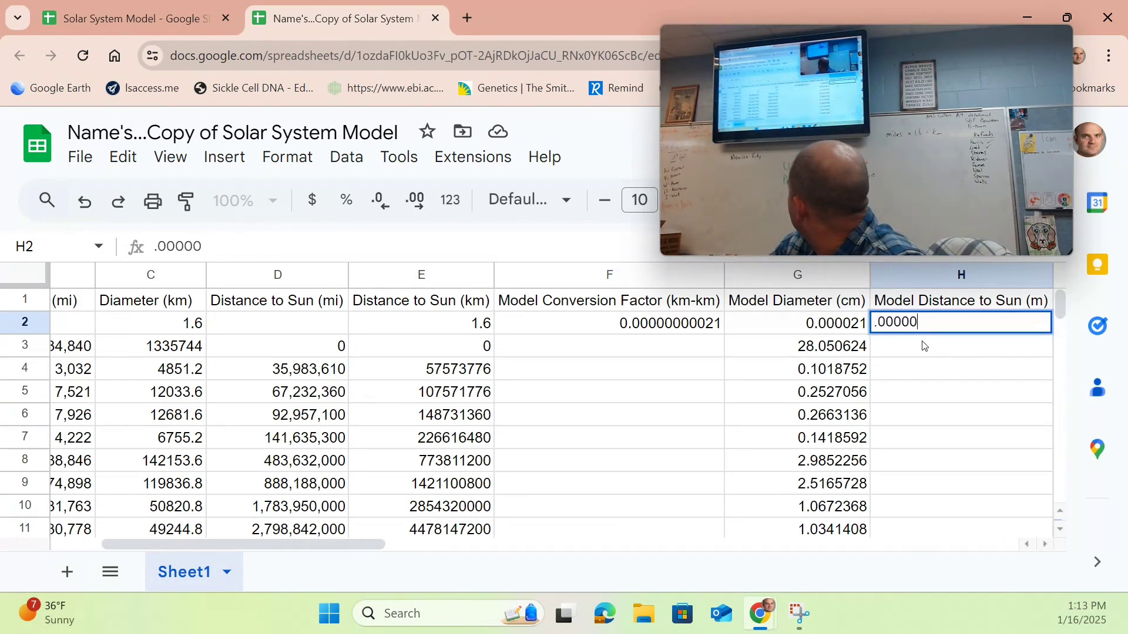
{"action": "type", "text": "000021"}
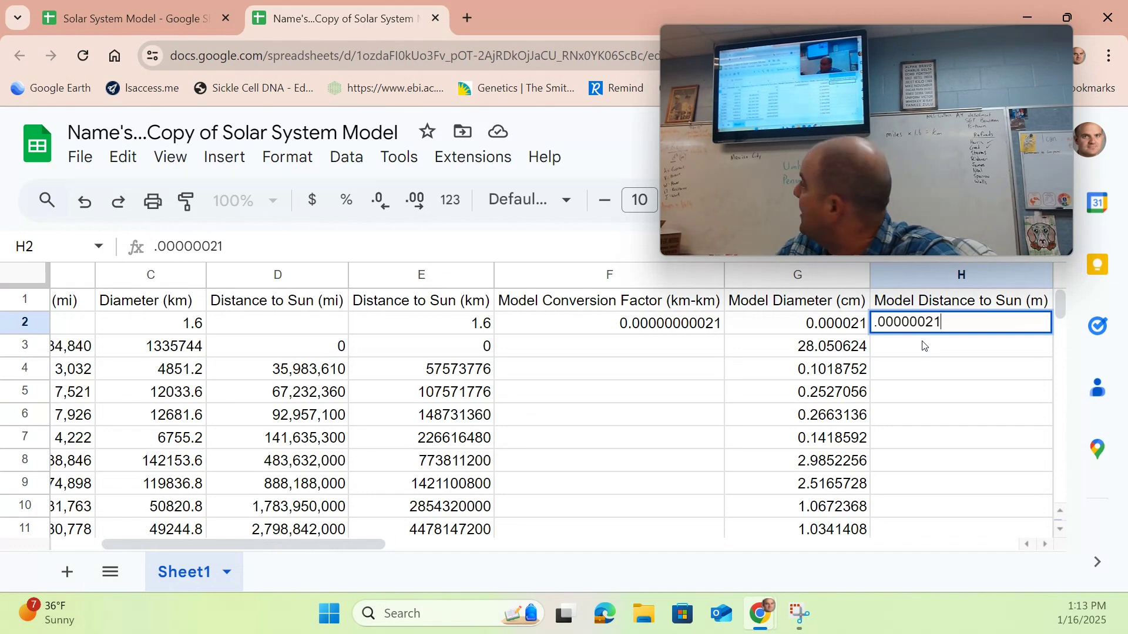
{"action": "key", "text": "Return"}
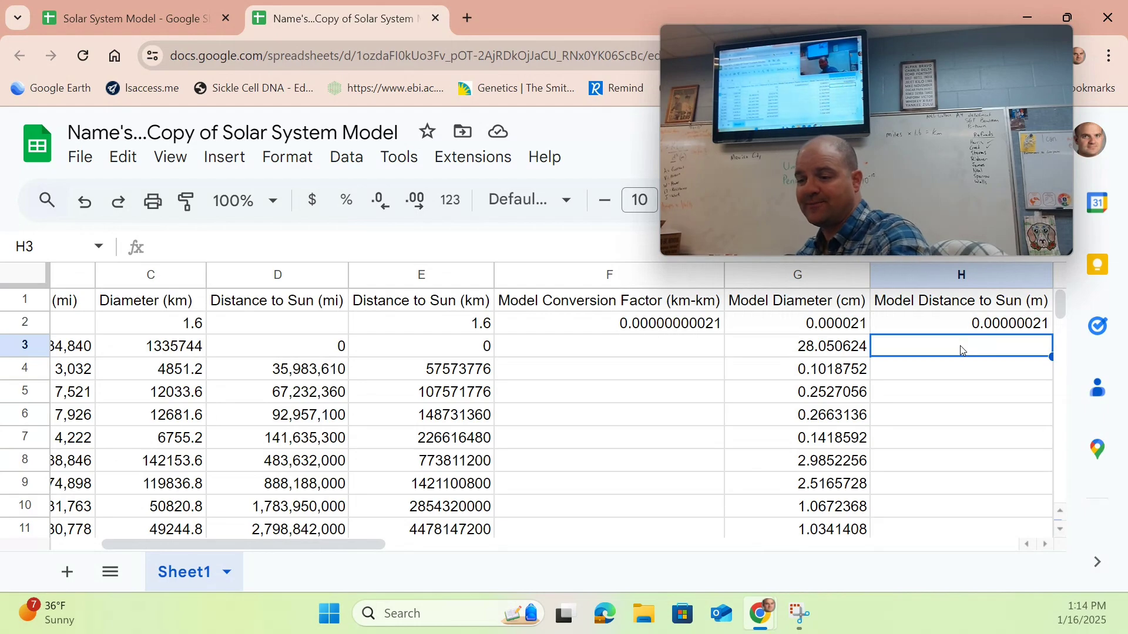
{"action": "type", "text": "="}
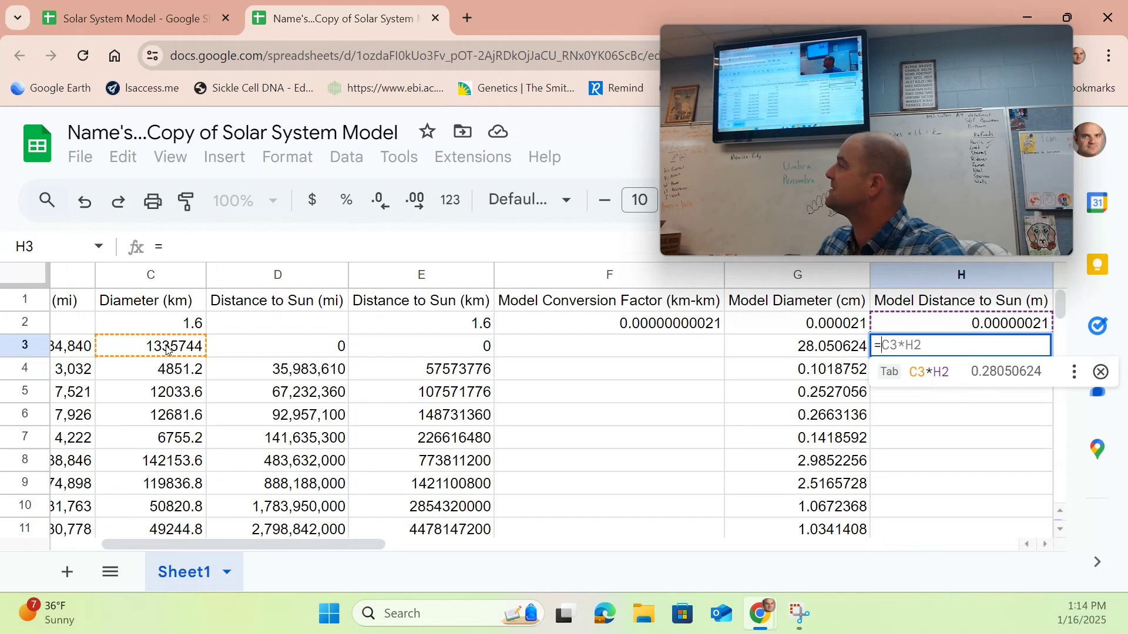
{"action": "left_click", "coordinate": [286, 349]}
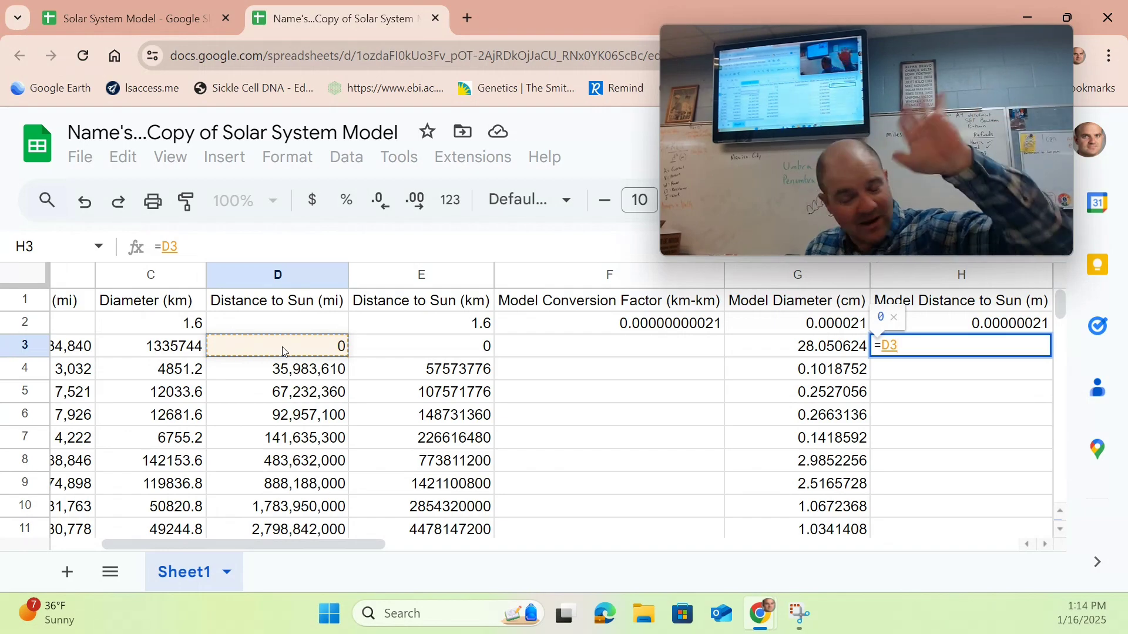
{"action": "key", "text": "BackSpace"}
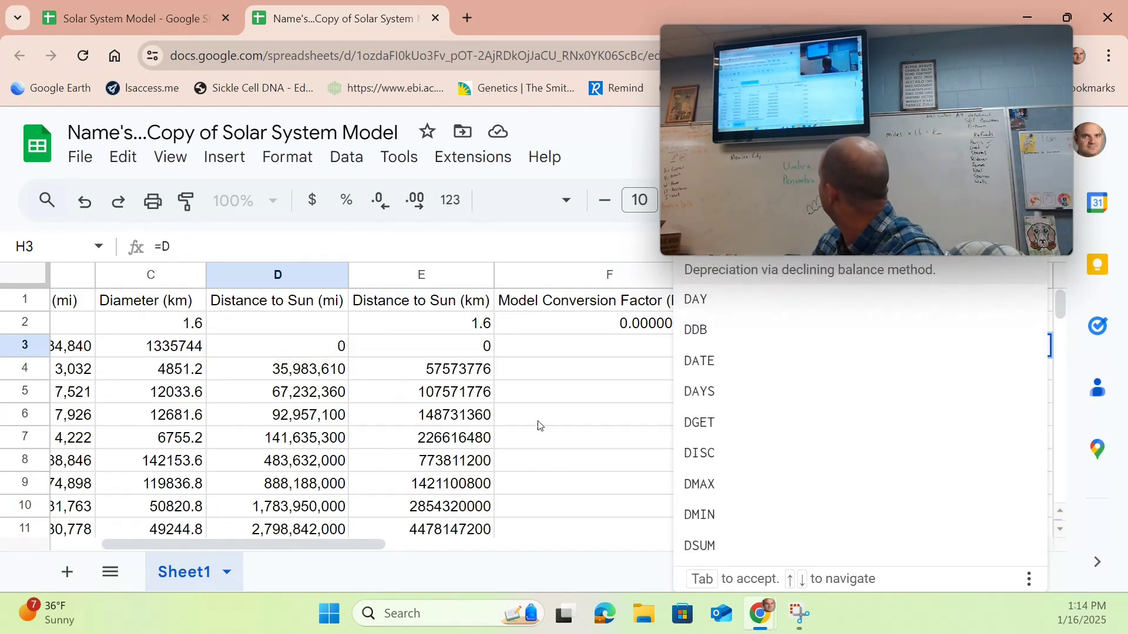
{"action": "left_click", "coordinate": [556, 445]}
{"action": "left_click", "coordinate": [999, 351]}
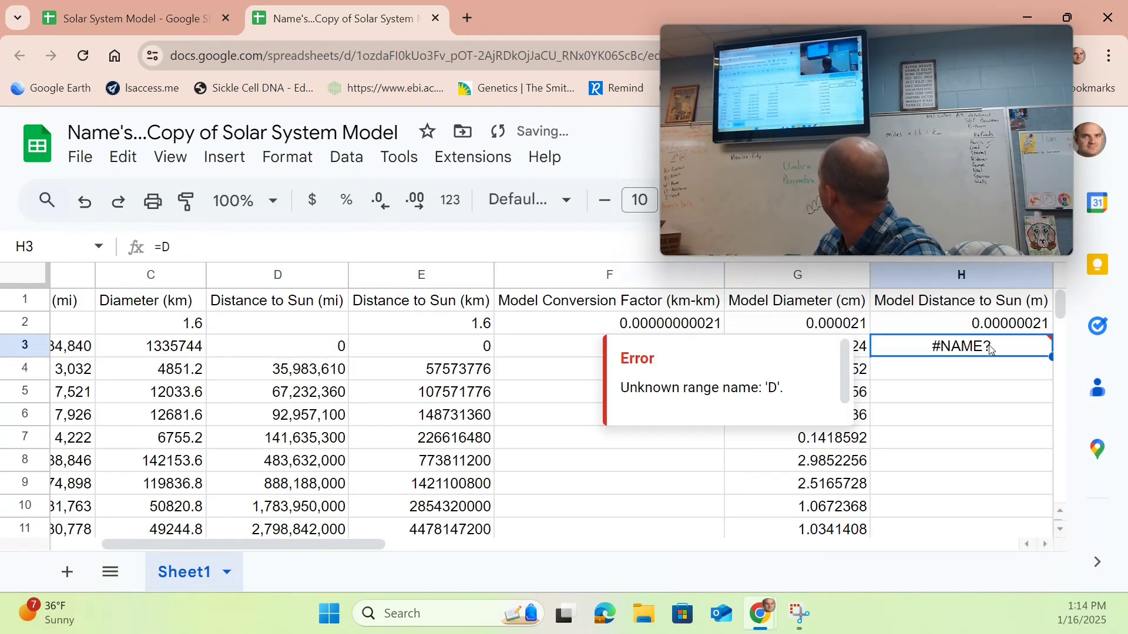
{"action": "key", "text": "Delete"}
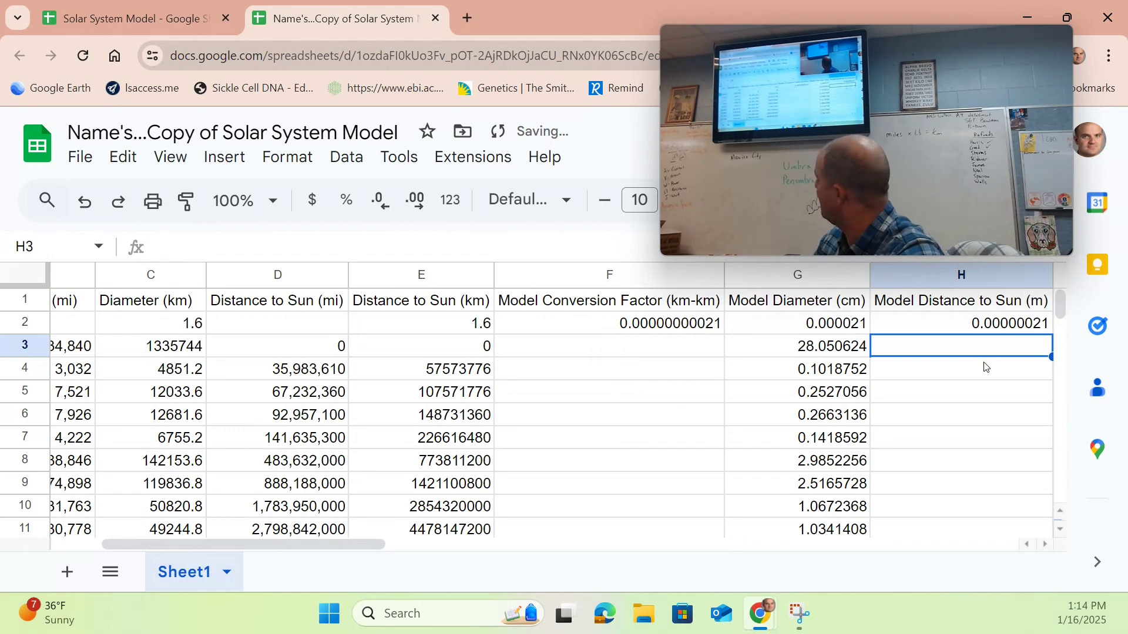
Calculate the model distances for the Sun and Mercury with =E3*H2 in H3 and =E4*H2 in H4
{"action": "type", "text": "="}
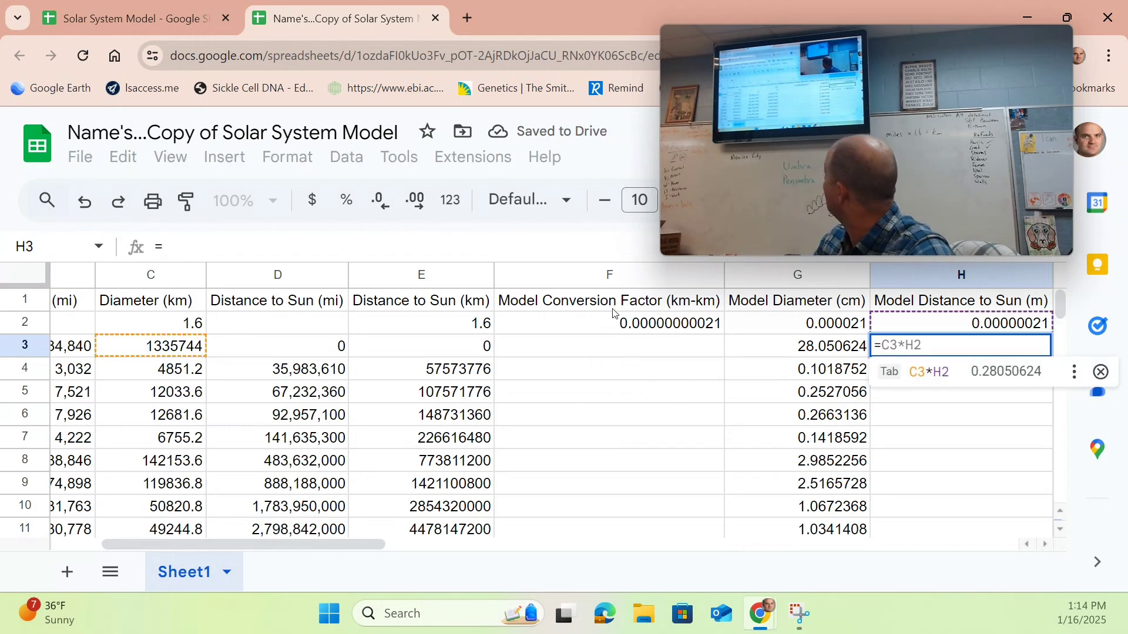
{"action": "left_click", "coordinate": [469, 352]}
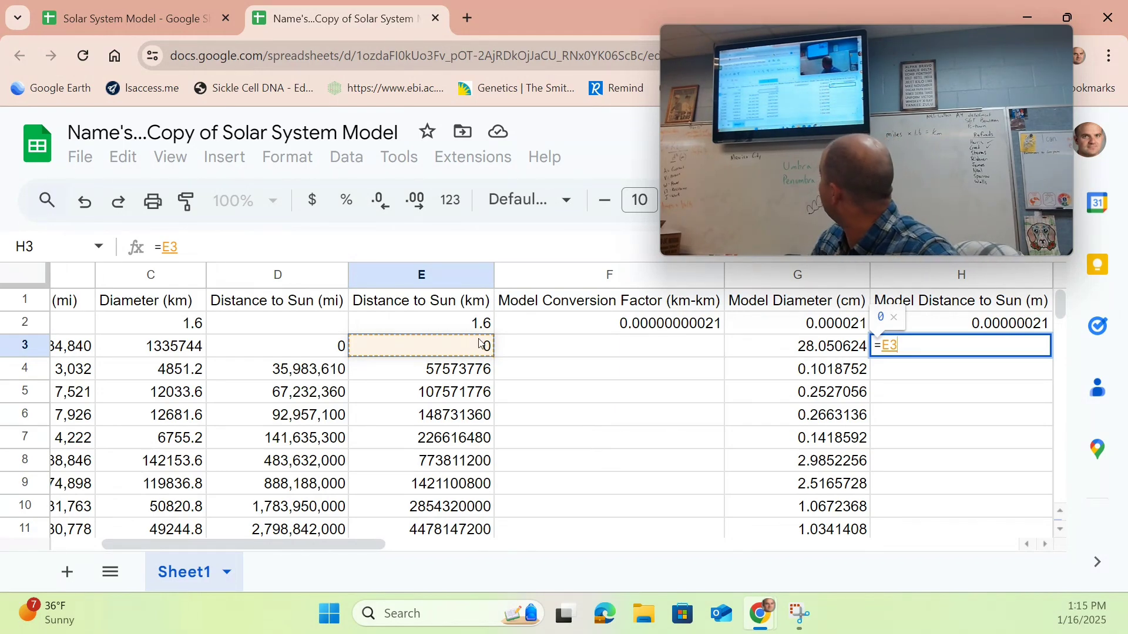
{"action": "type", "text": "*"}
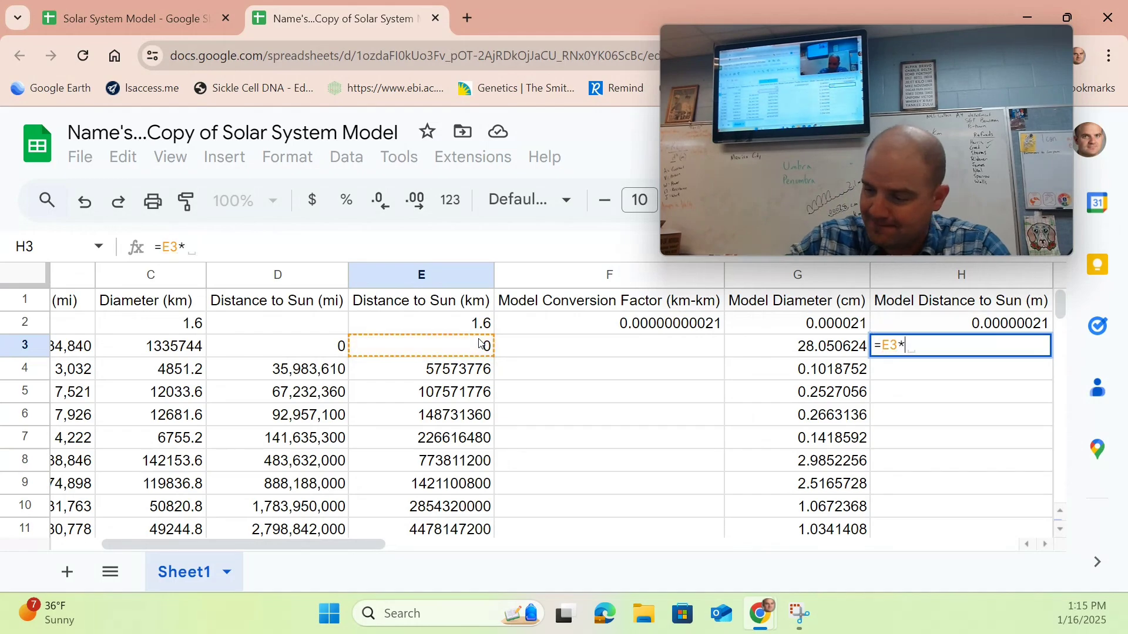
{"action": "left_click", "coordinate": [981, 325]}
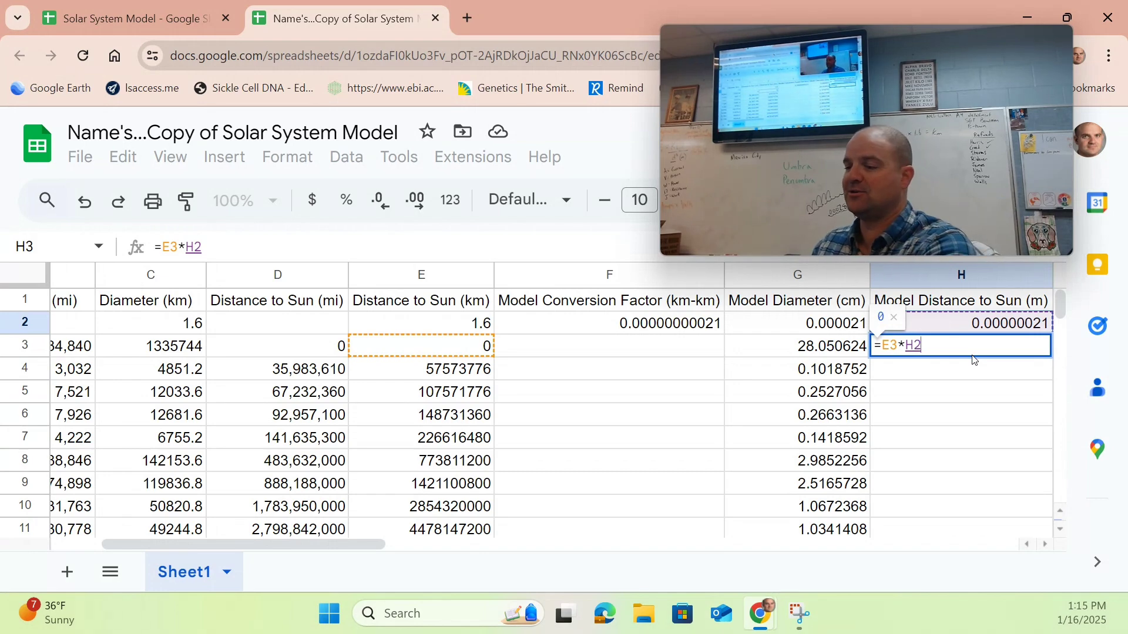
{"action": "key", "text": "Return"}
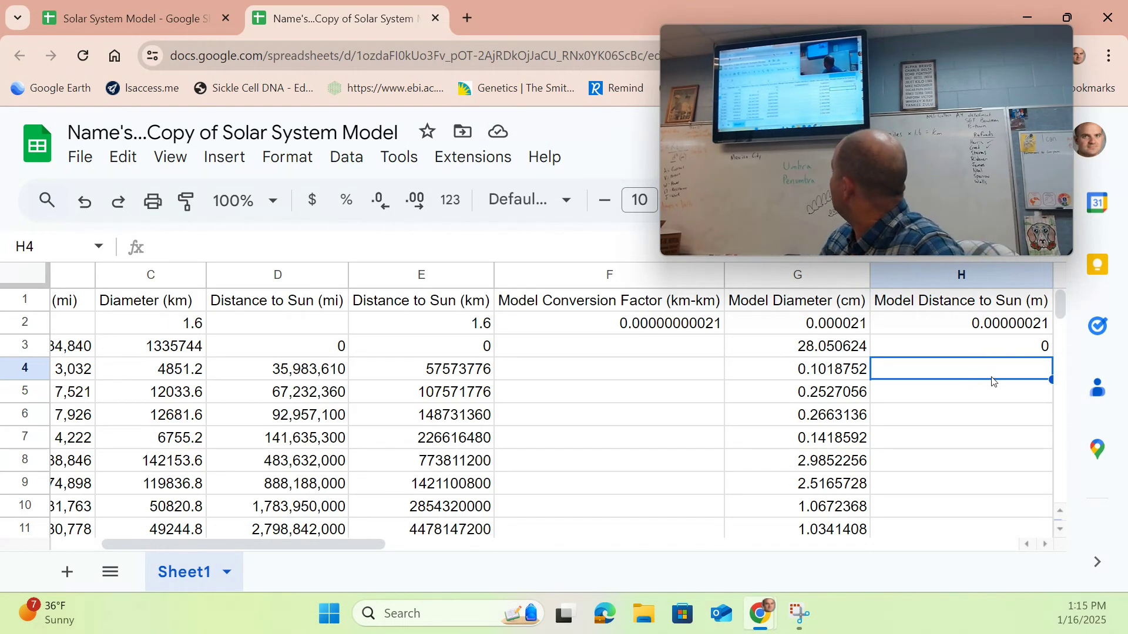
{"action": "type", "text": "="}
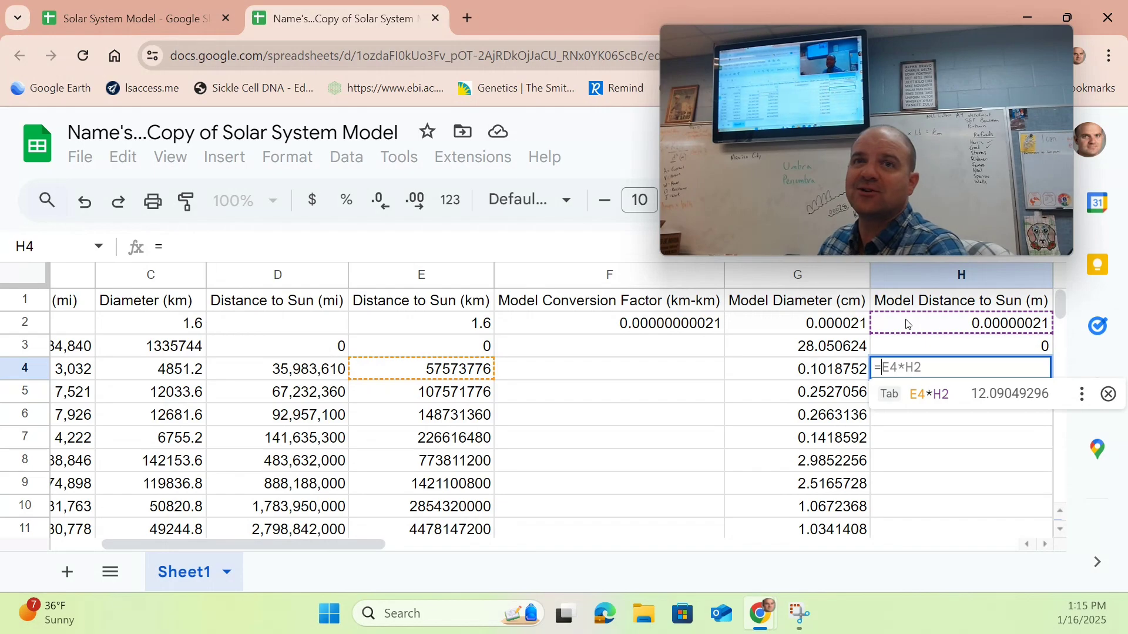
{"action": "key", "text": "Tab"}
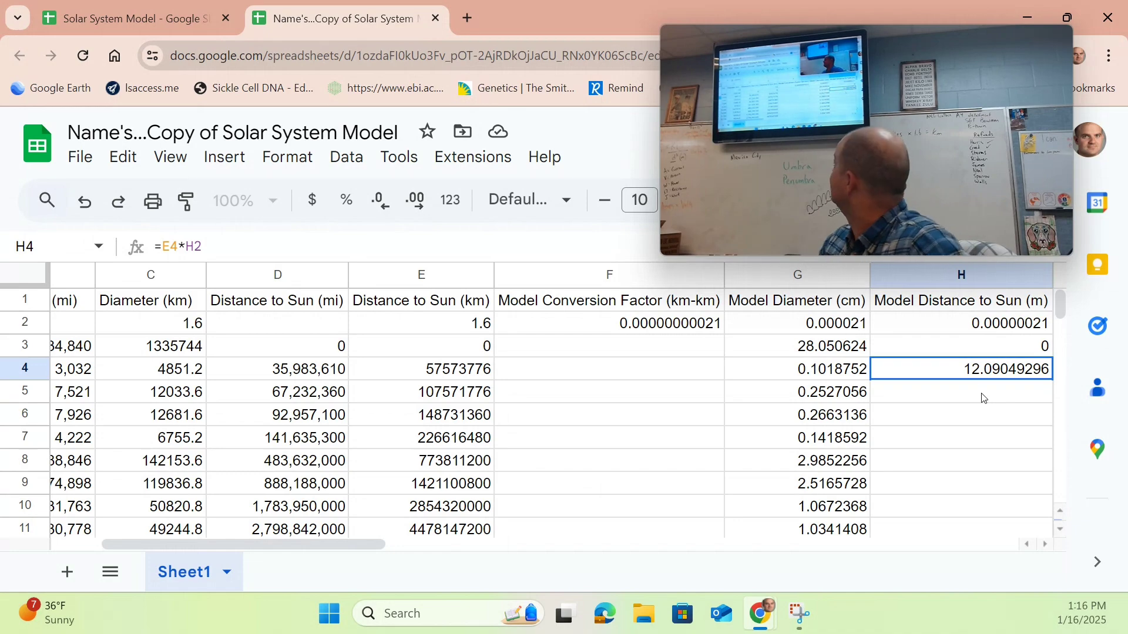
Calculate the model distances for Venus and Earth with =E5*H2 in H5 and =E6*H2 in H6
{"action": "left_click", "coordinate": [1022, 395]}
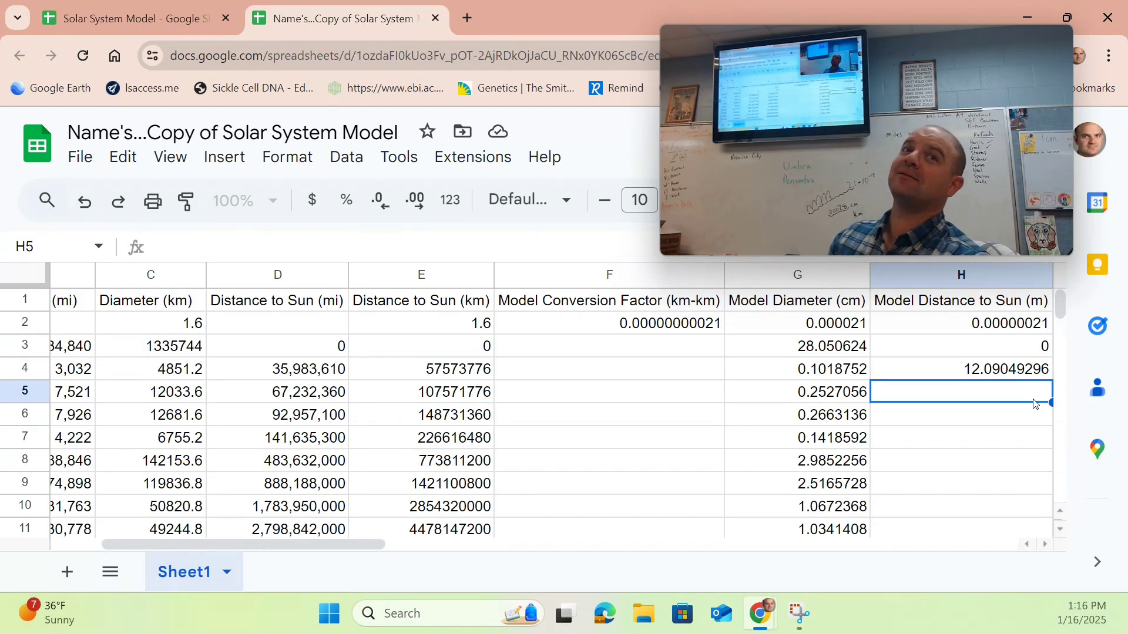
{"action": "type", "text": "="}
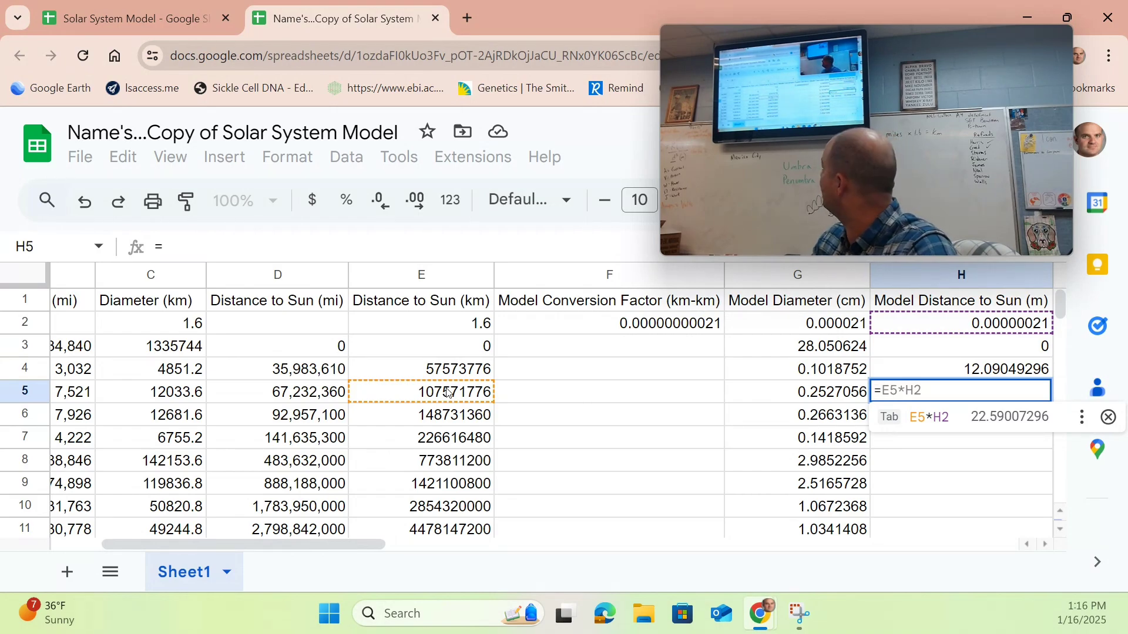
{"action": "left_click", "coordinate": [448, 392]}
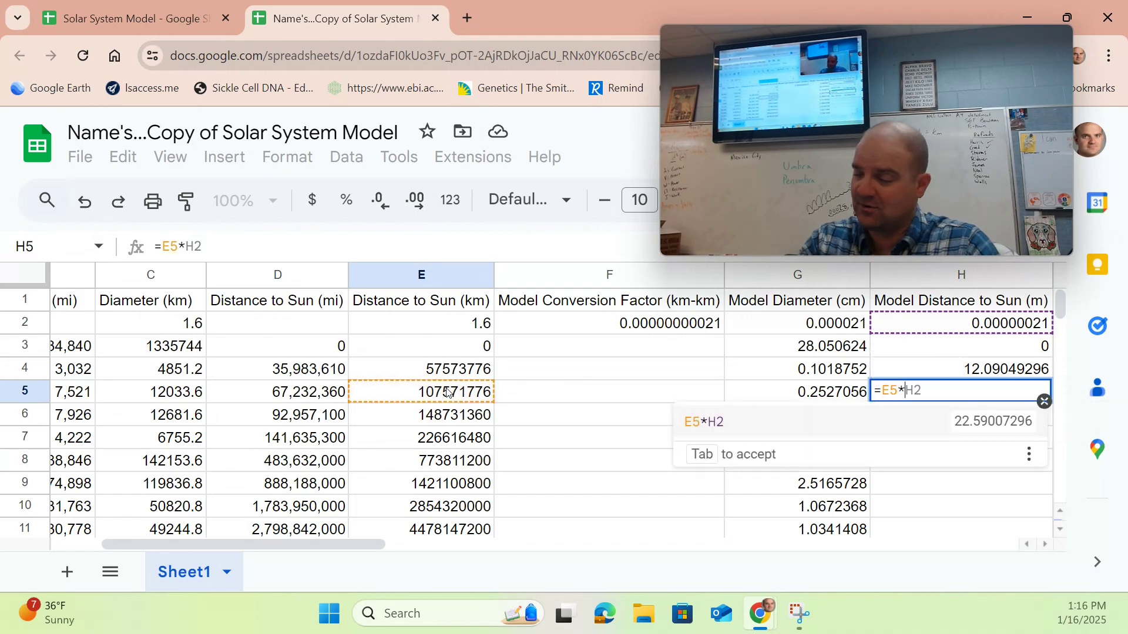
{"action": "left_click", "coordinate": [984, 322]}
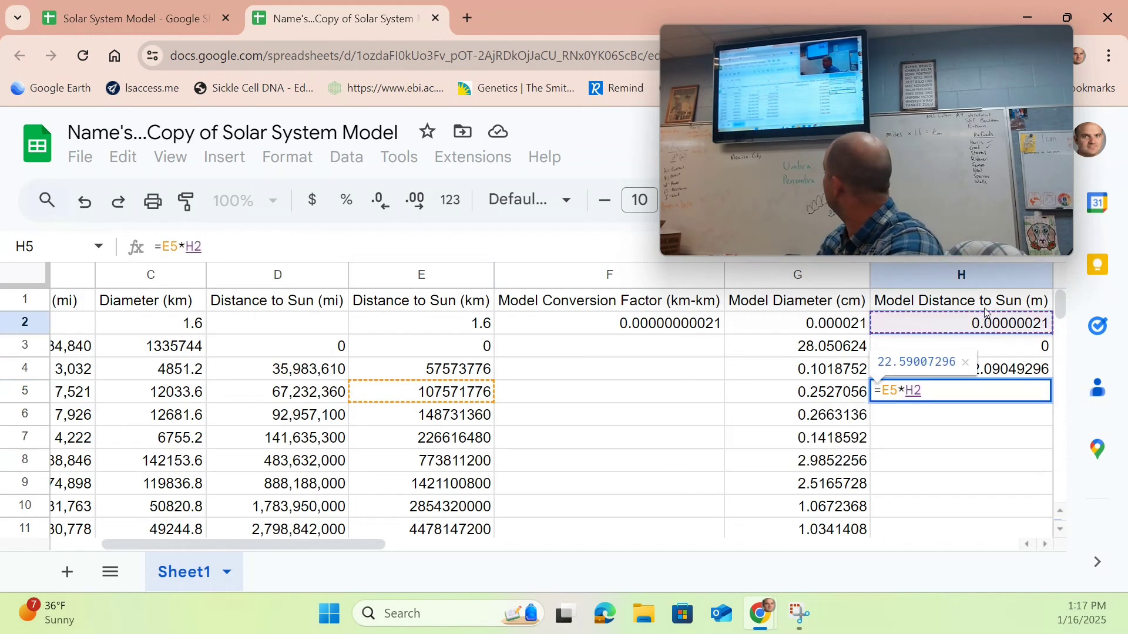
{"action": "key", "text": "Return"}
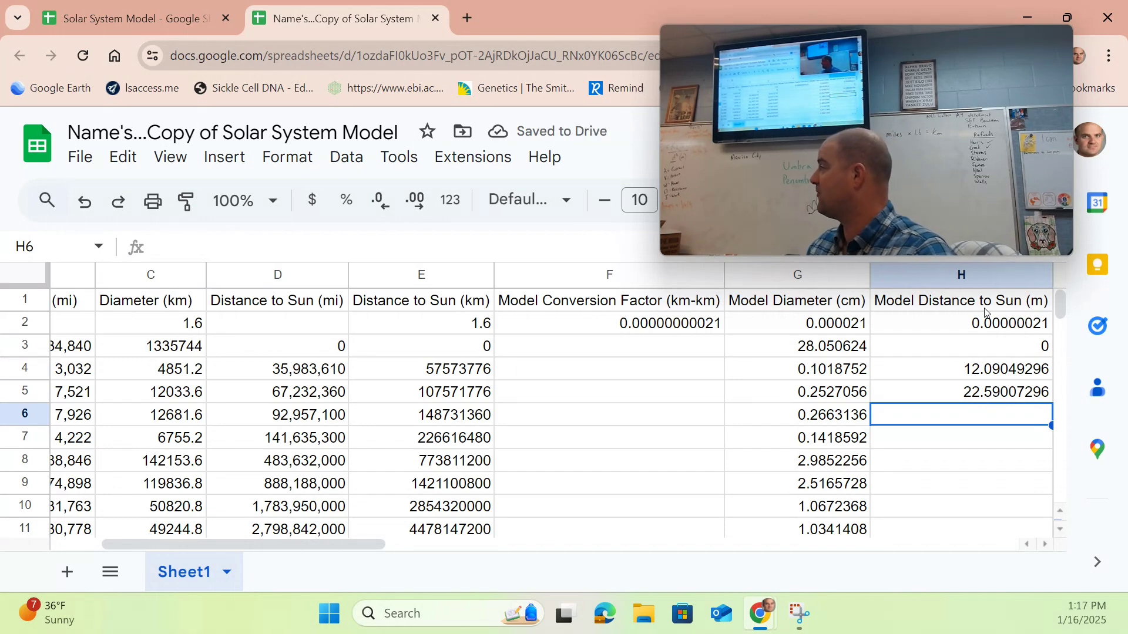
{"action": "type", "text": "="}
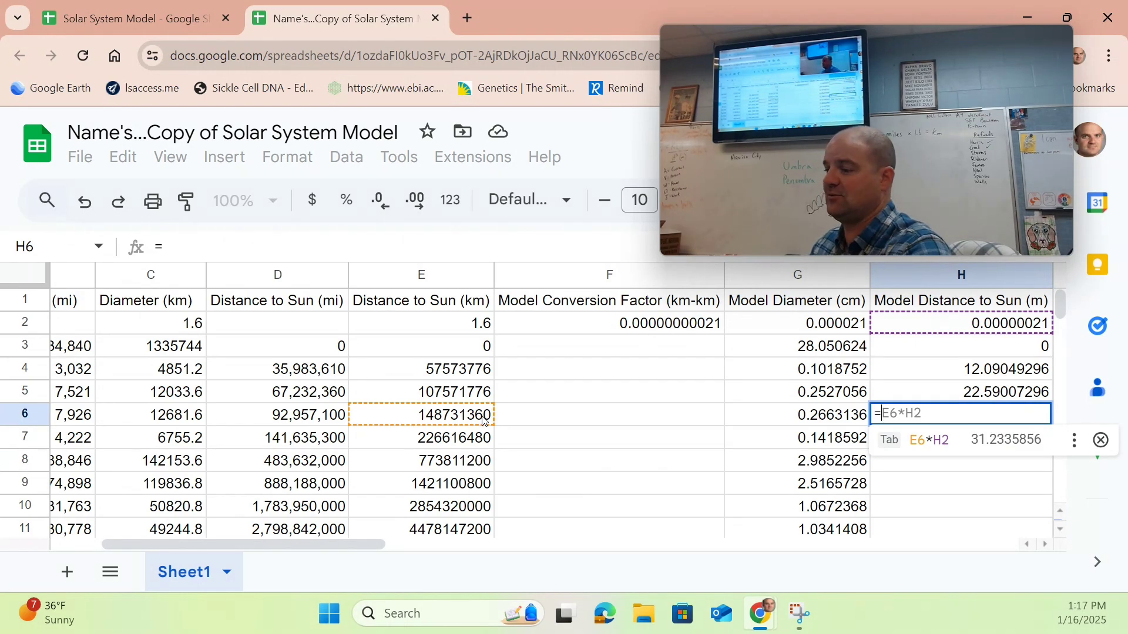
{"action": "key", "text": "Tab"}
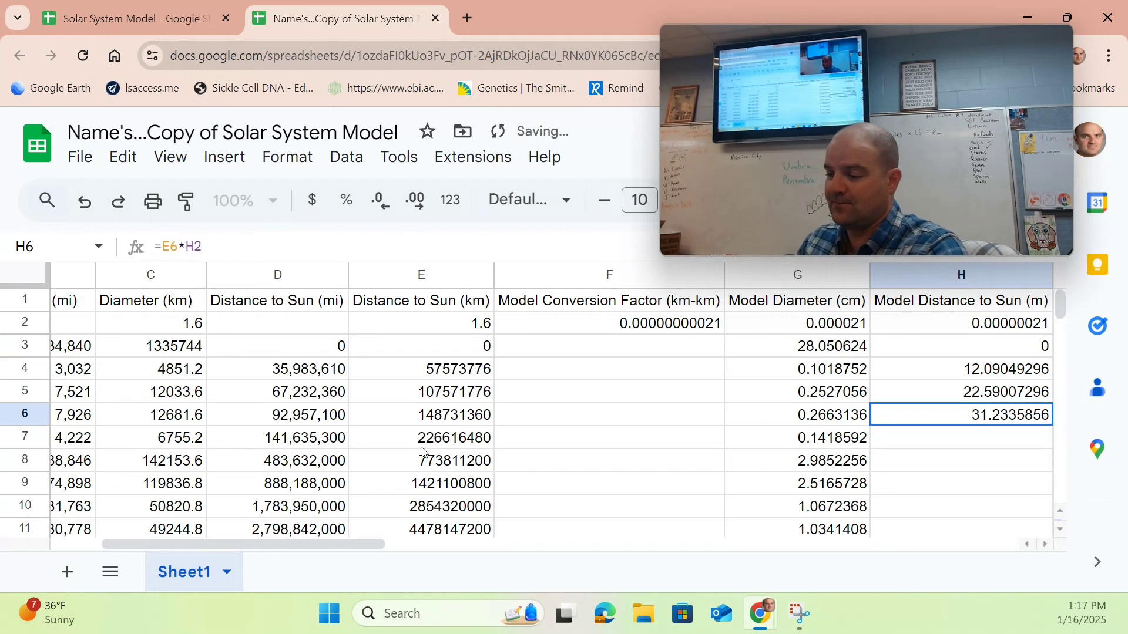
{"action": "key", "text": "Down"}
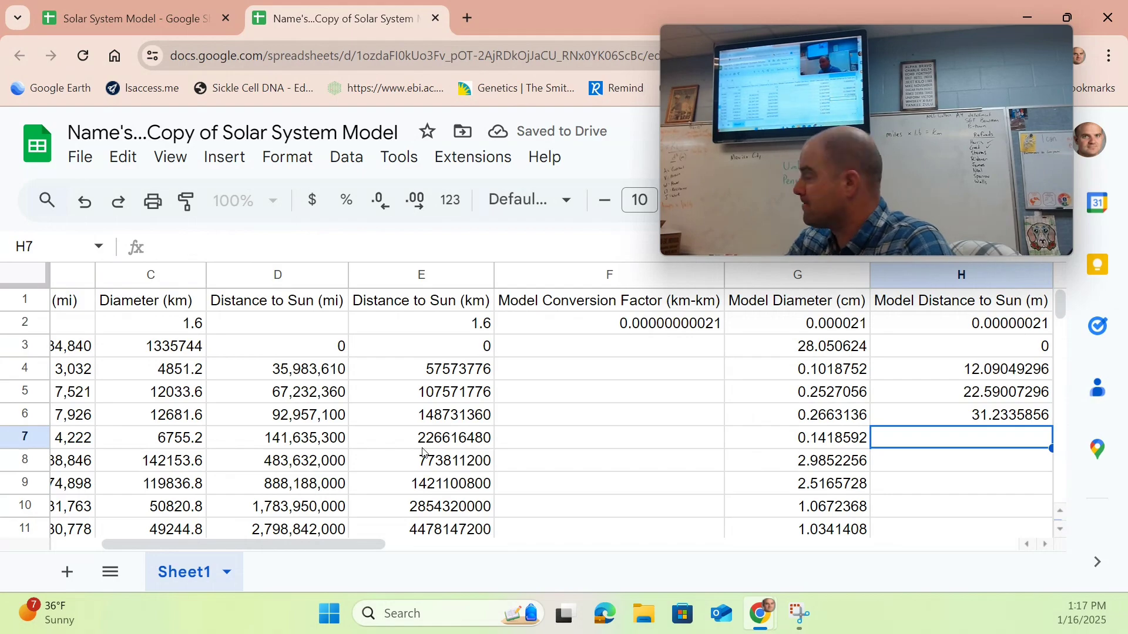
{"action": "type", "text": "=D7*H2"}
{"action": "key", "text": "Tab"}
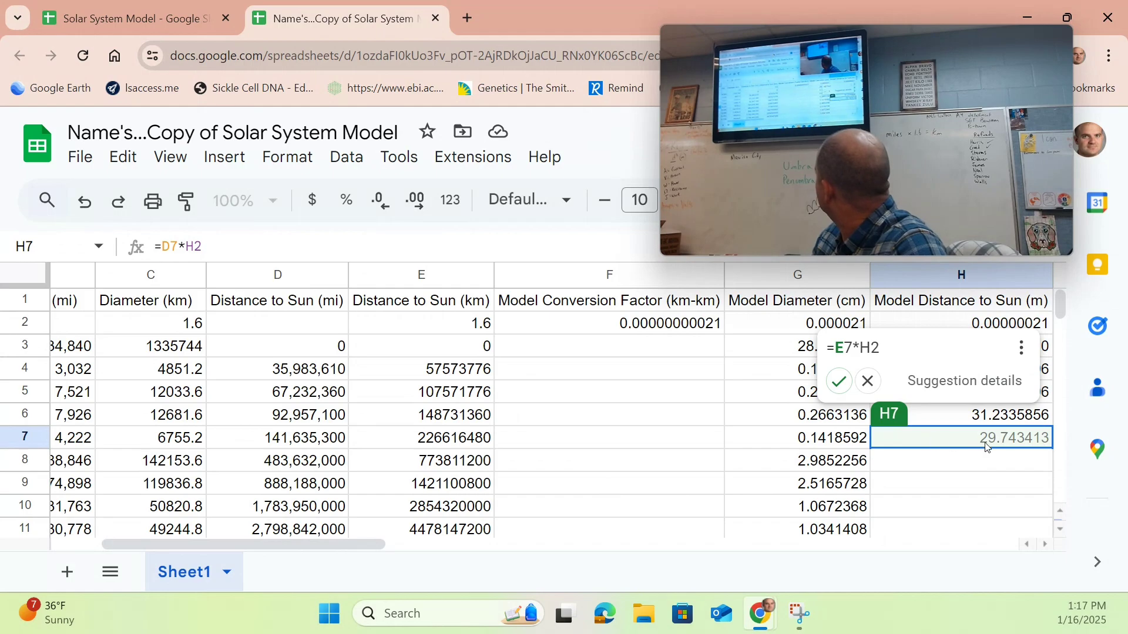
{"action": "left_click", "coordinate": [868, 382]}
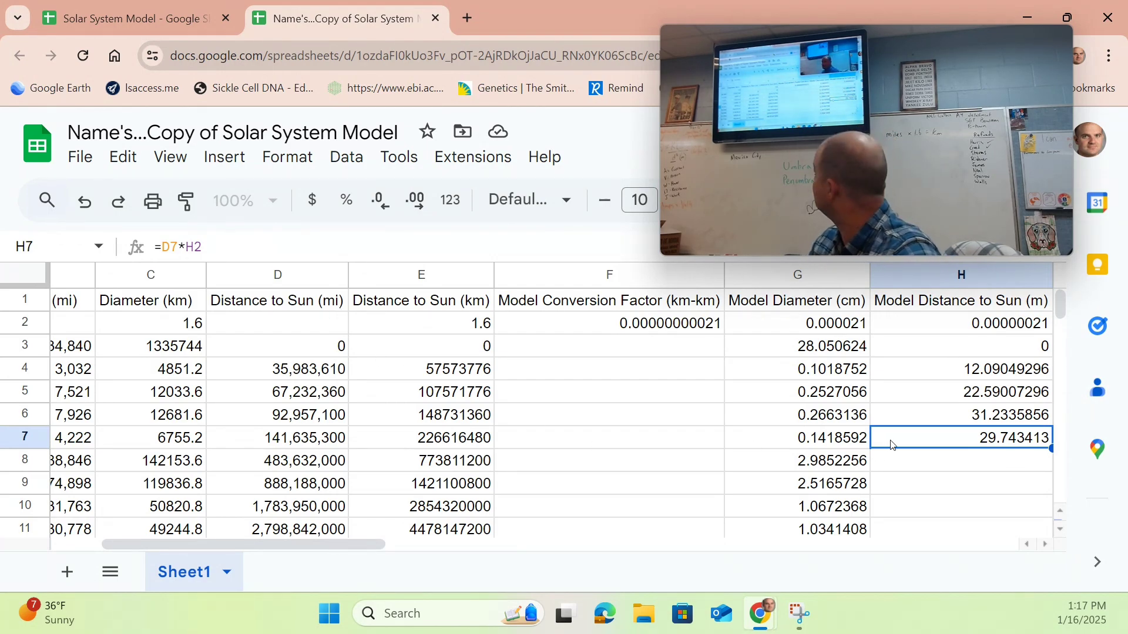
{"action": "key", "text": "Delete"}
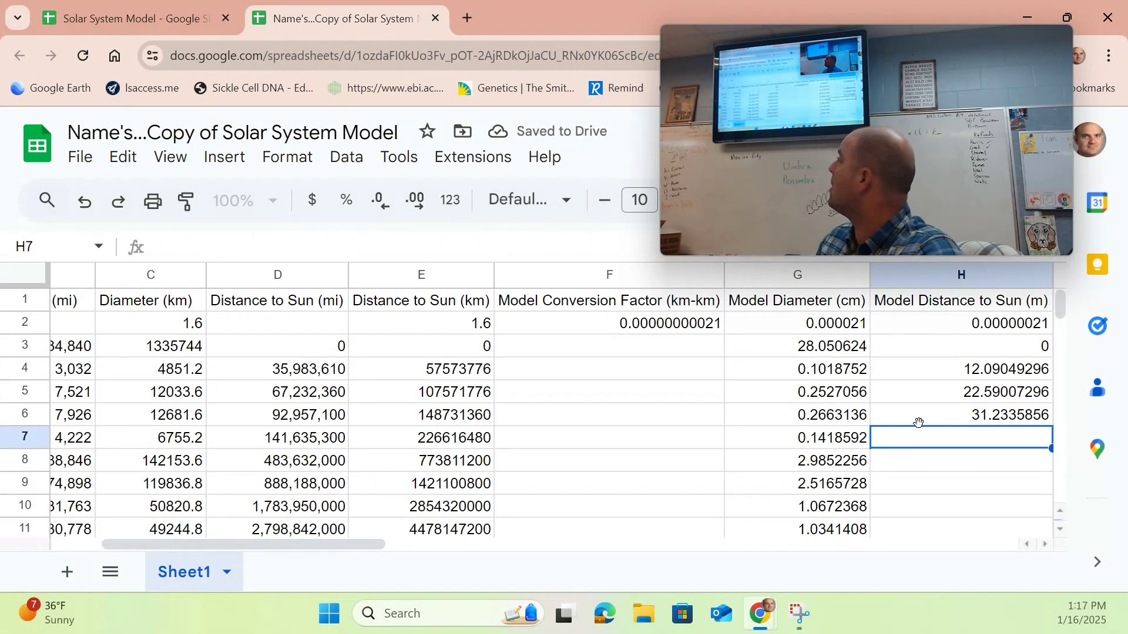
Calculate Mars's model distance in metres in H7 with the formula =E7*H2
{"action": "type", "text": "="}
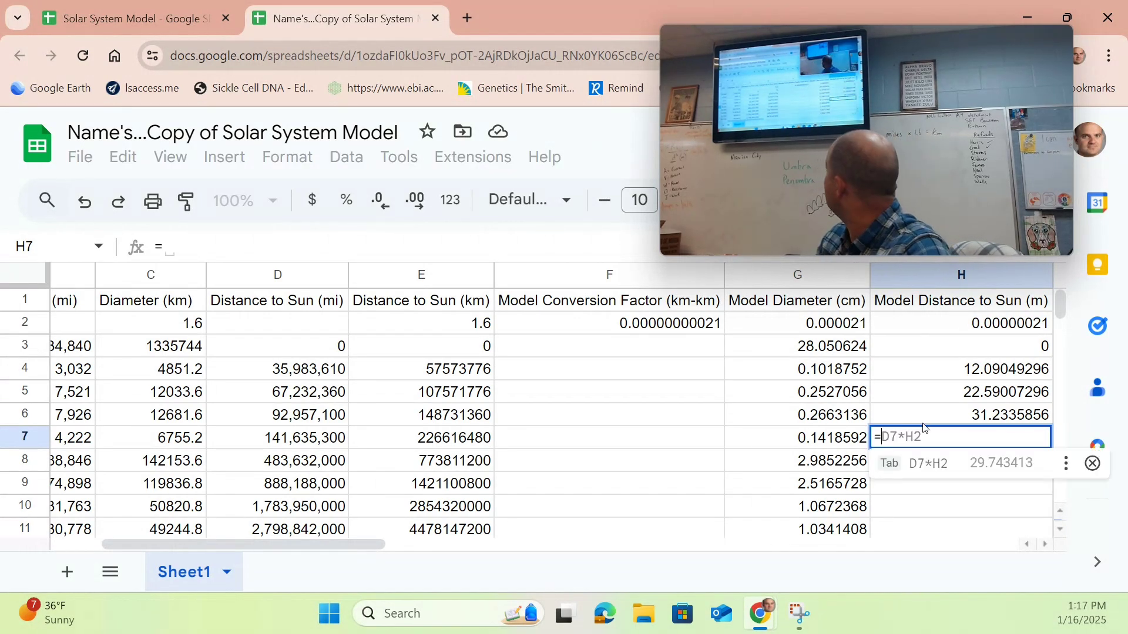
{"action": "left_click", "coordinate": [468, 440]}
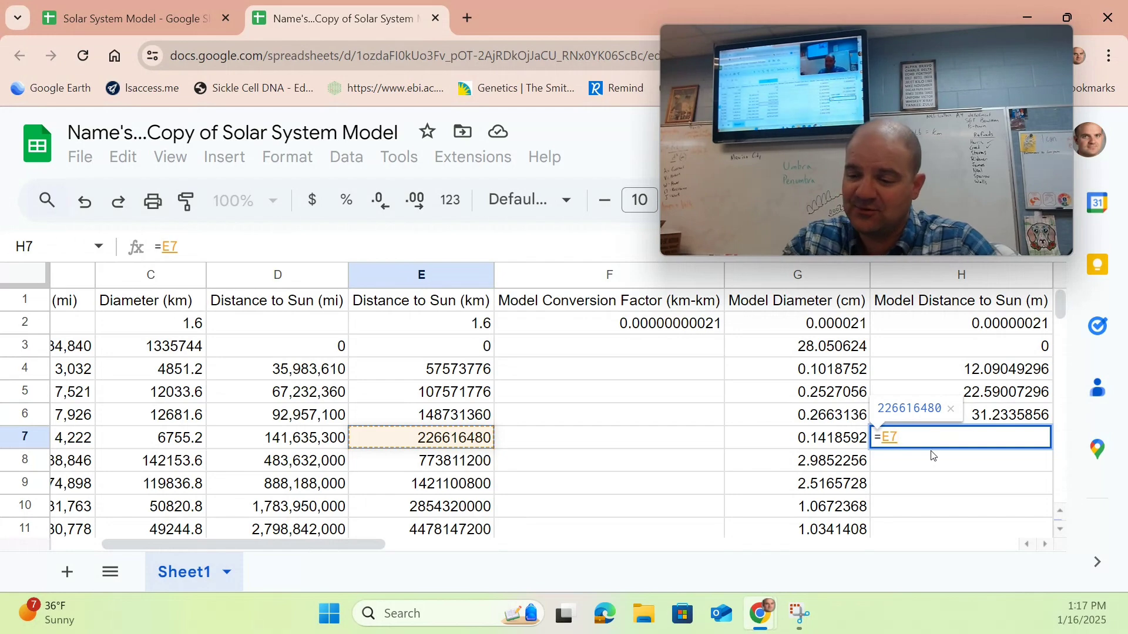
{"action": "type", "text": "*"}
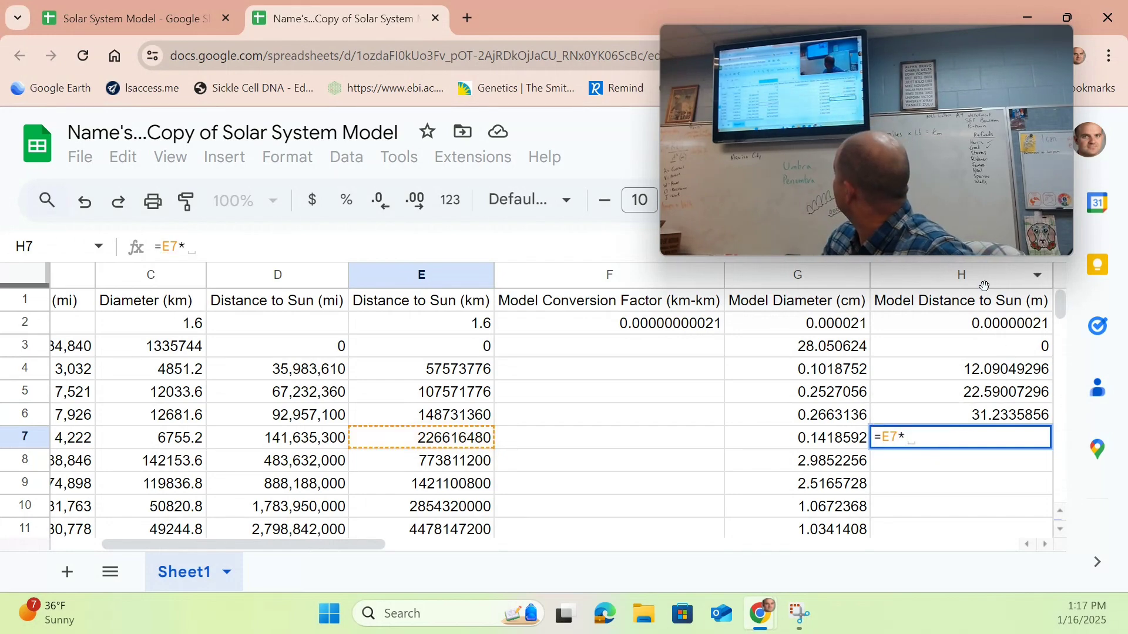
{"action": "left_click", "coordinate": [985, 302]}
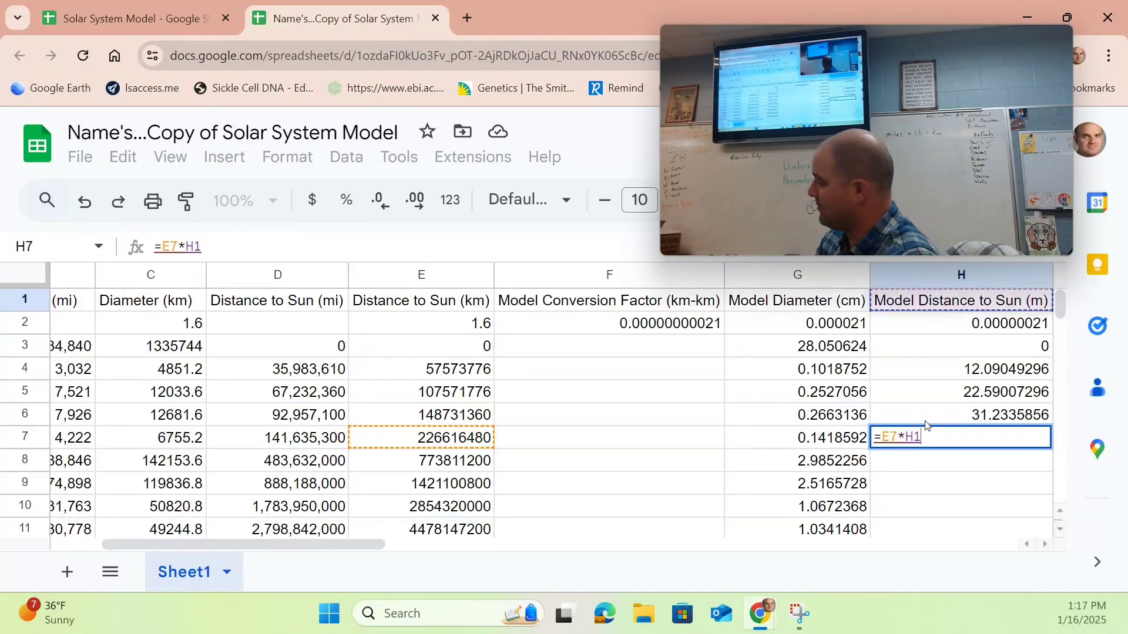
{"action": "key", "text": "BackSpace"}
{"action": "key", "text": "BackSpace"}
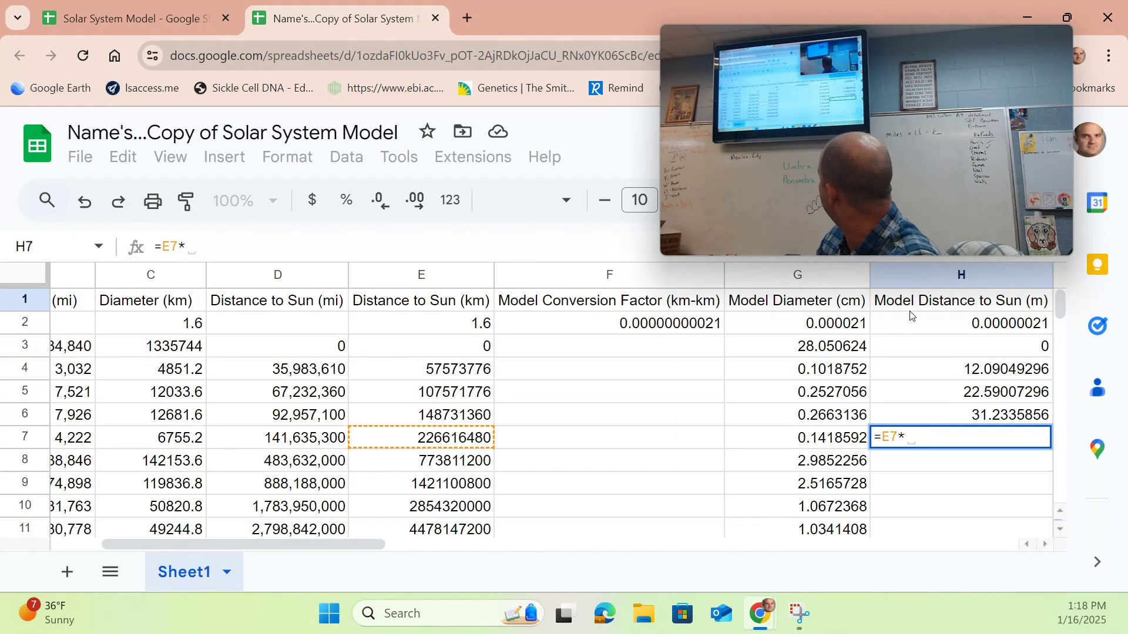
{"action": "left_click", "coordinate": [911, 327]}
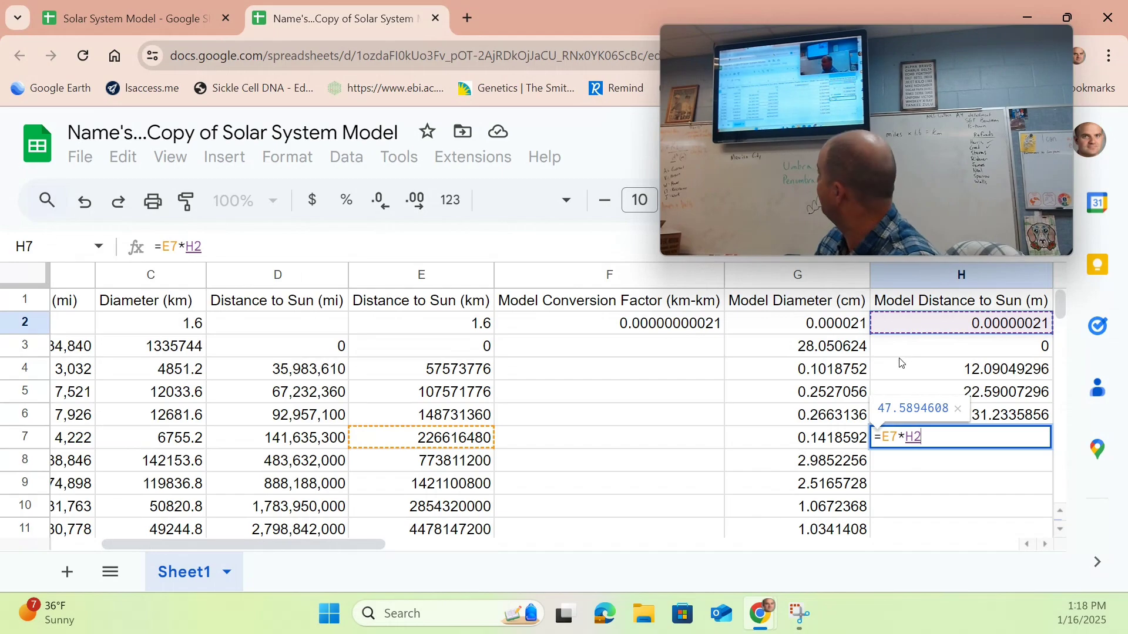
{"action": "key", "text": "Return"}
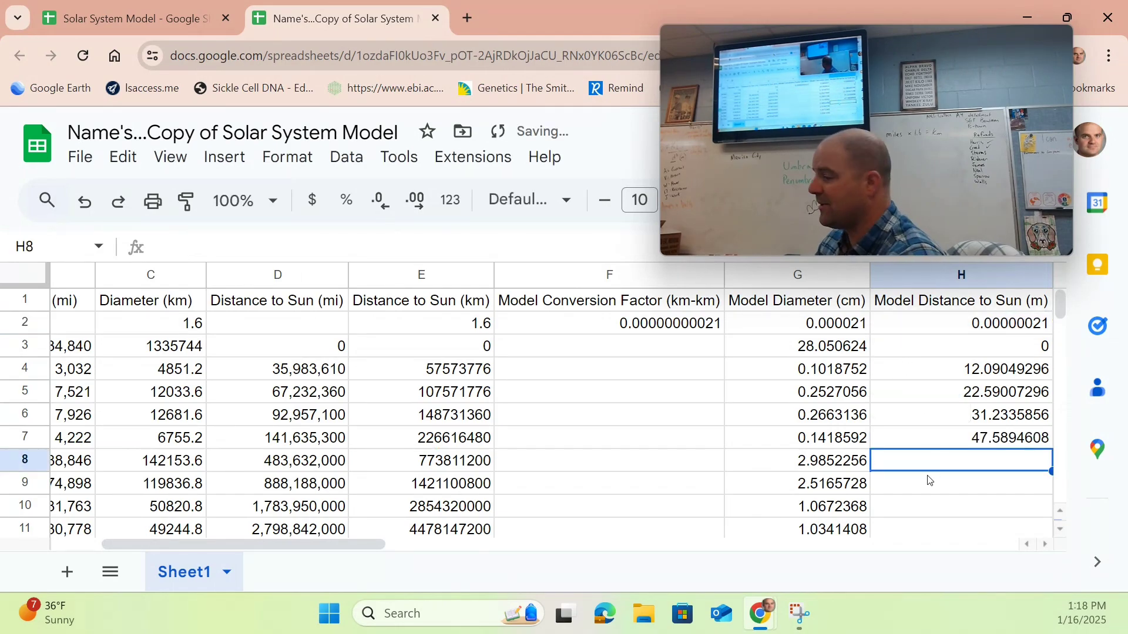
Calculate Jupiter's model distance in metres in H8 with the formula =E8*H2
{"action": "type", "text": "="}
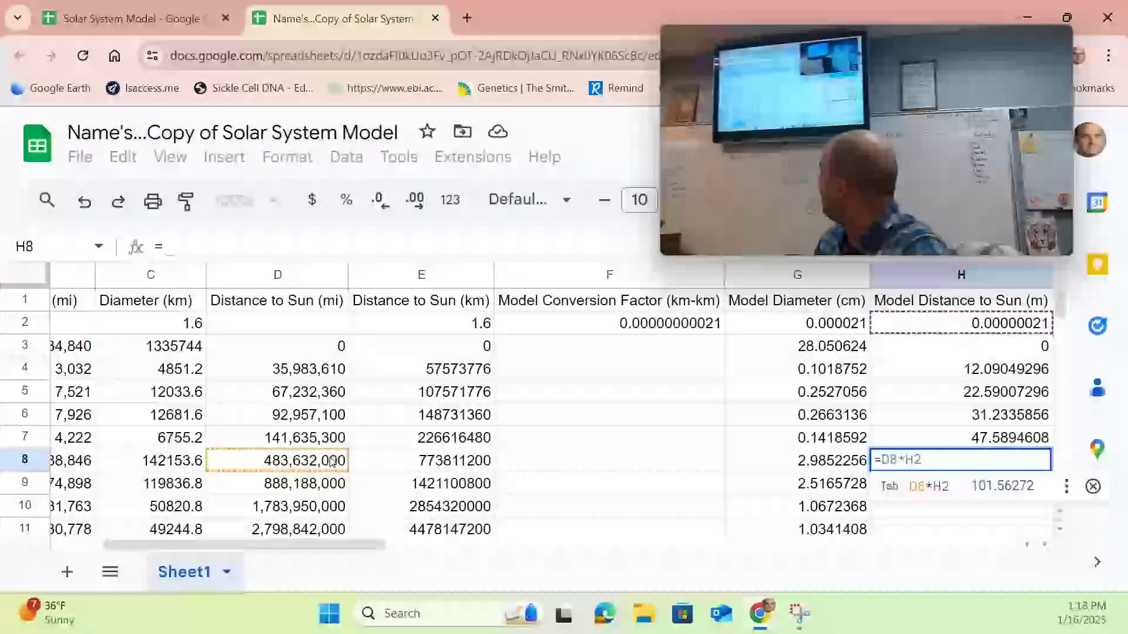
{"action": "left_click", "coordinate": [428, 464]}
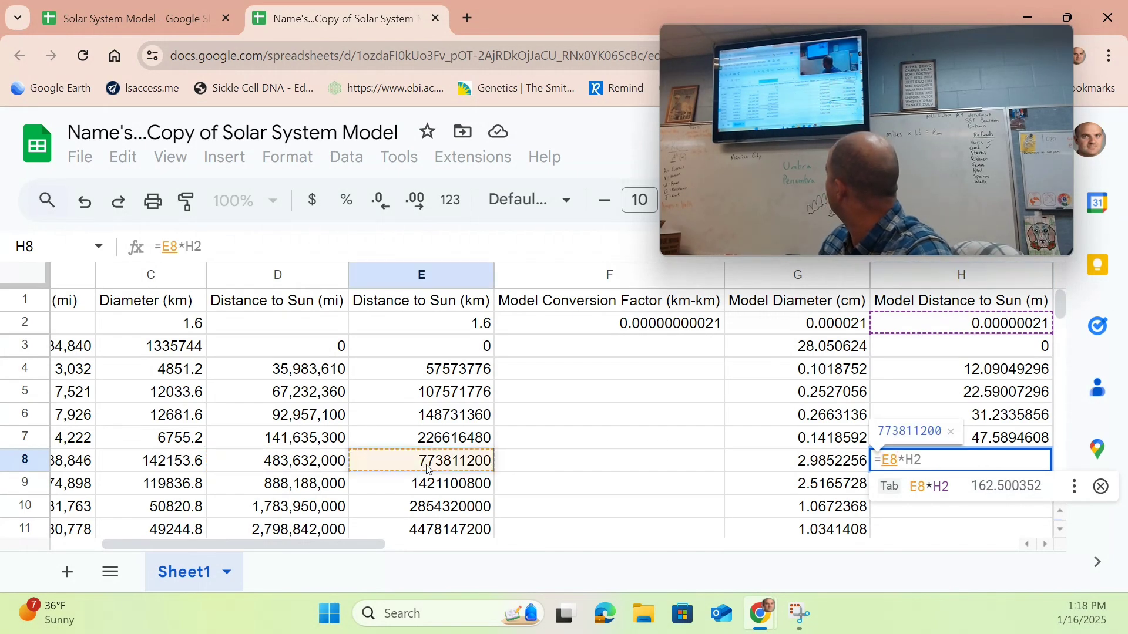
{"action": "key", "text": "Return"}
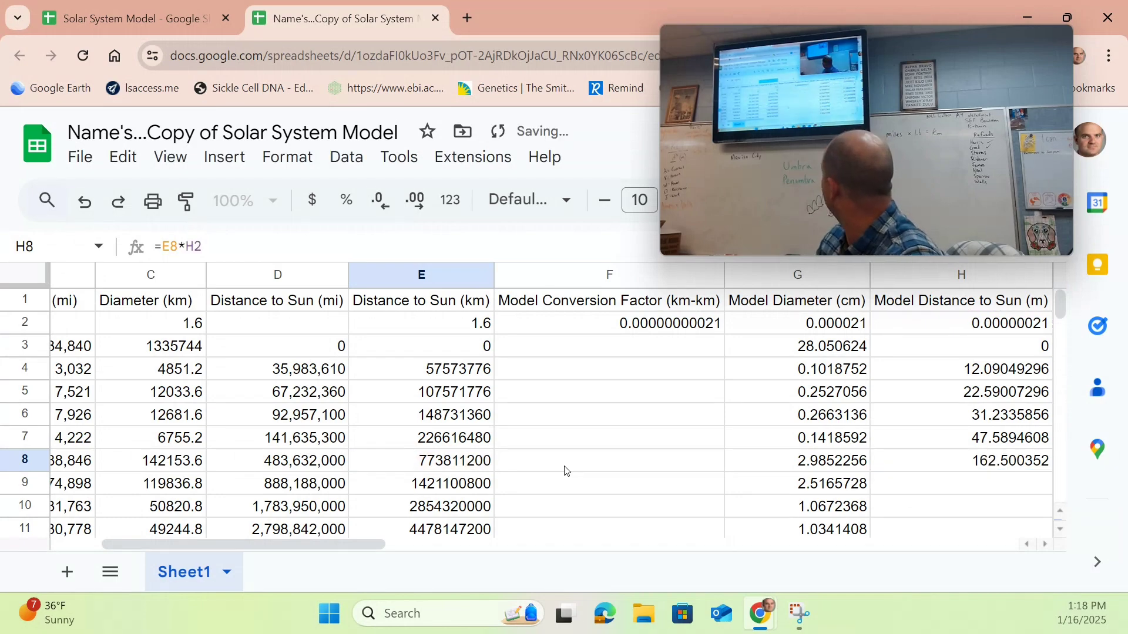
Calculate the model distances for Saturn and Uranus with =E9*H2 in H9 and =E10*H2 in H10
{"action": "left_click", "coordinate": [906, 484]}
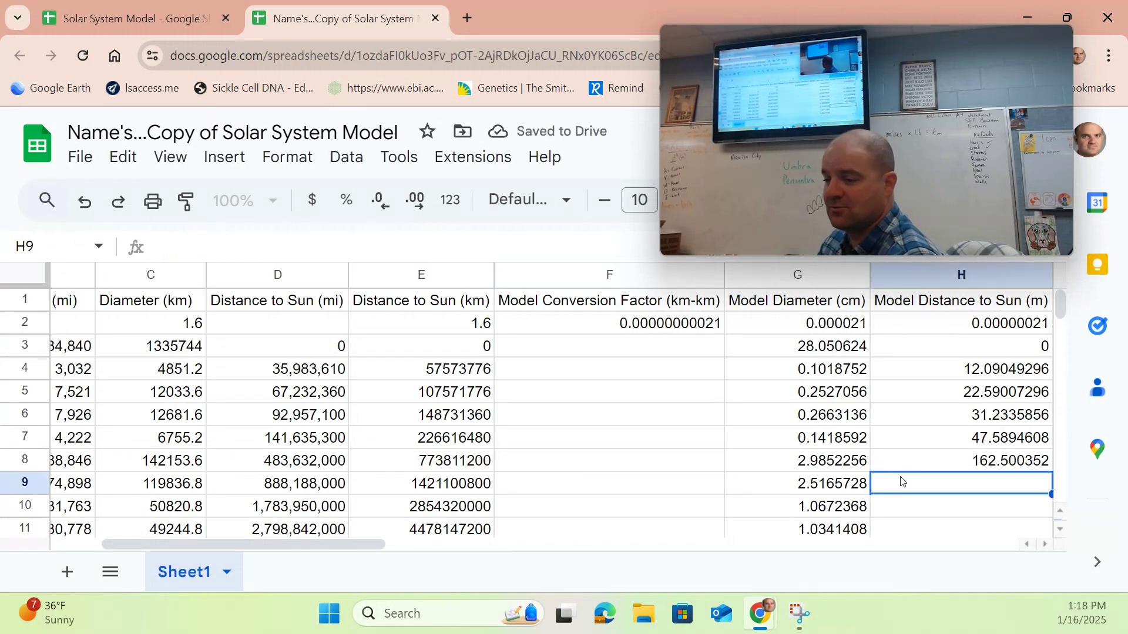
{"action": "type", "text": "="}
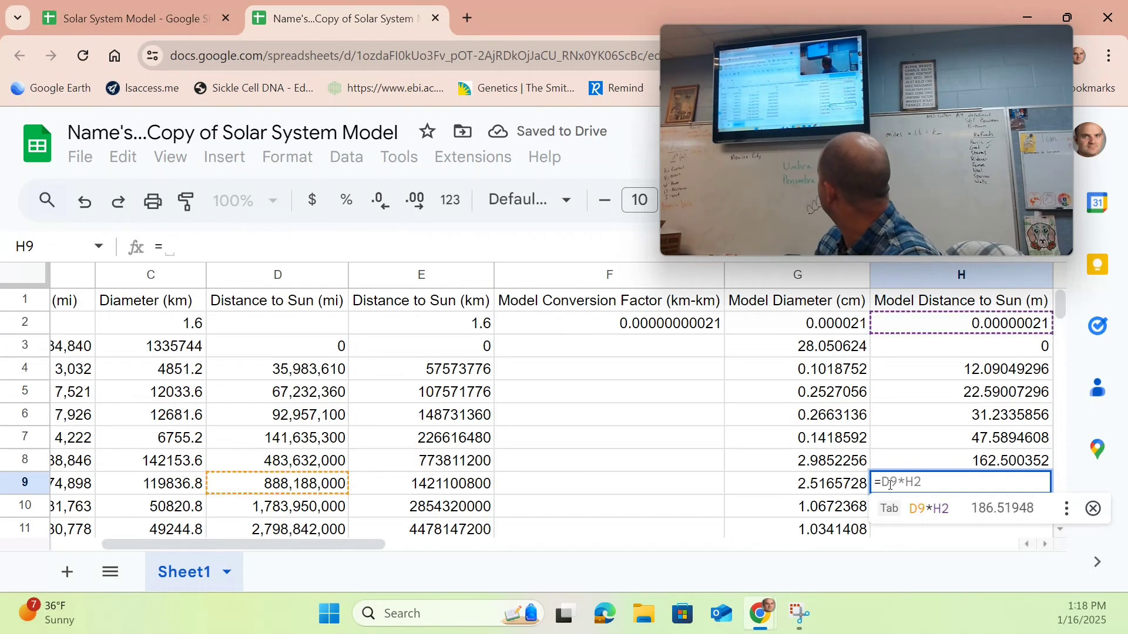
{"action": "left_click", "coordinate": [480, 489]}
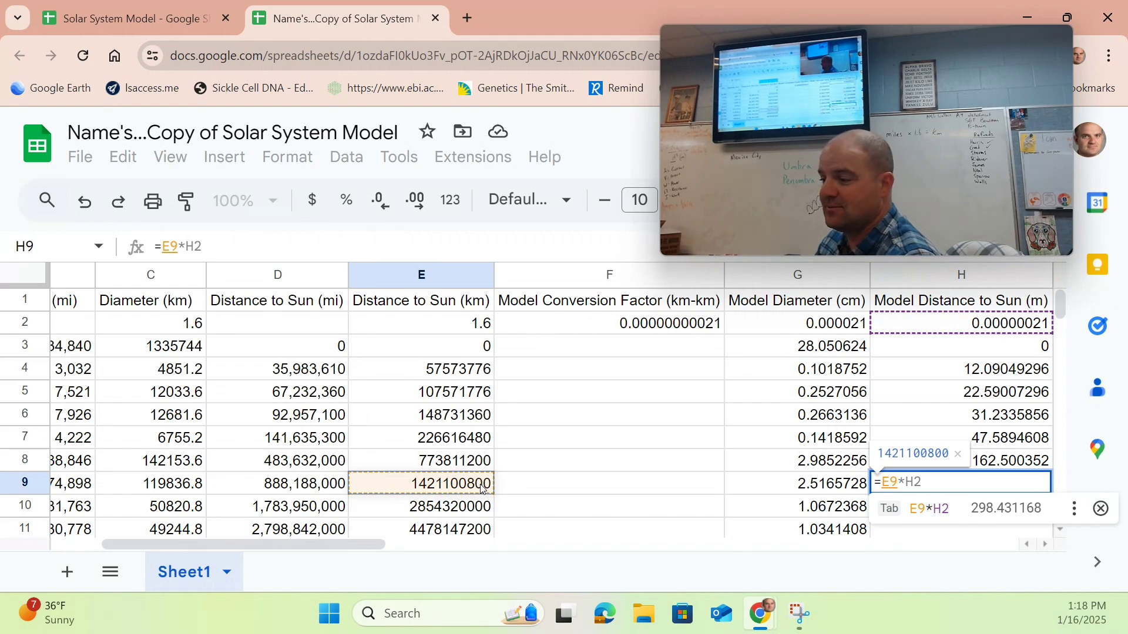
{"action": "key", "text": "Tab"}
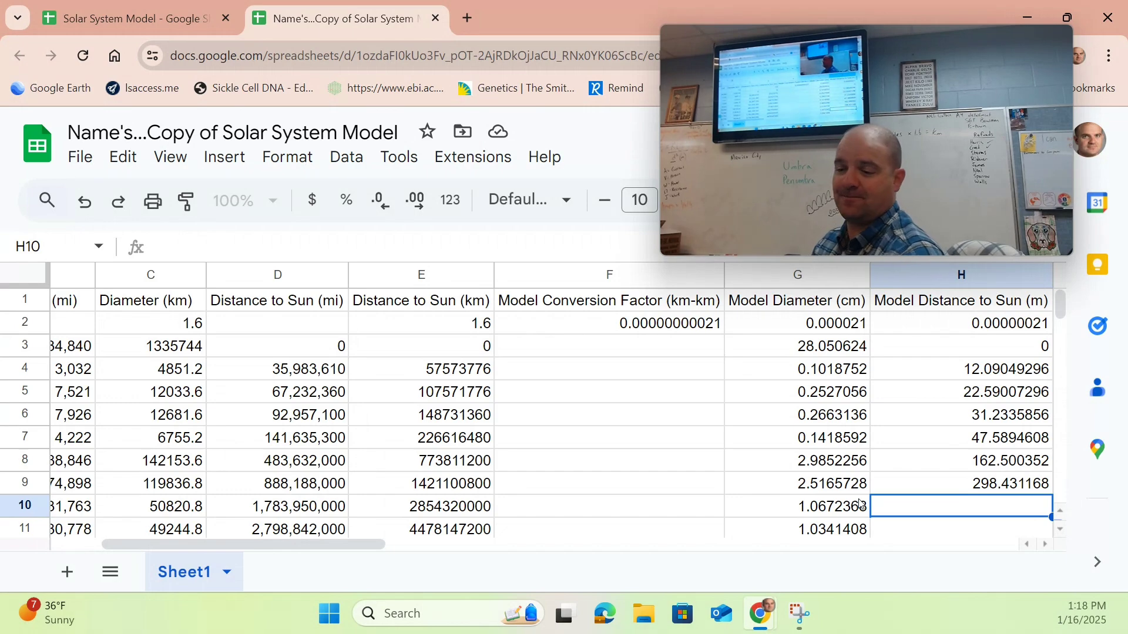
{"action": "type", "text": "="}
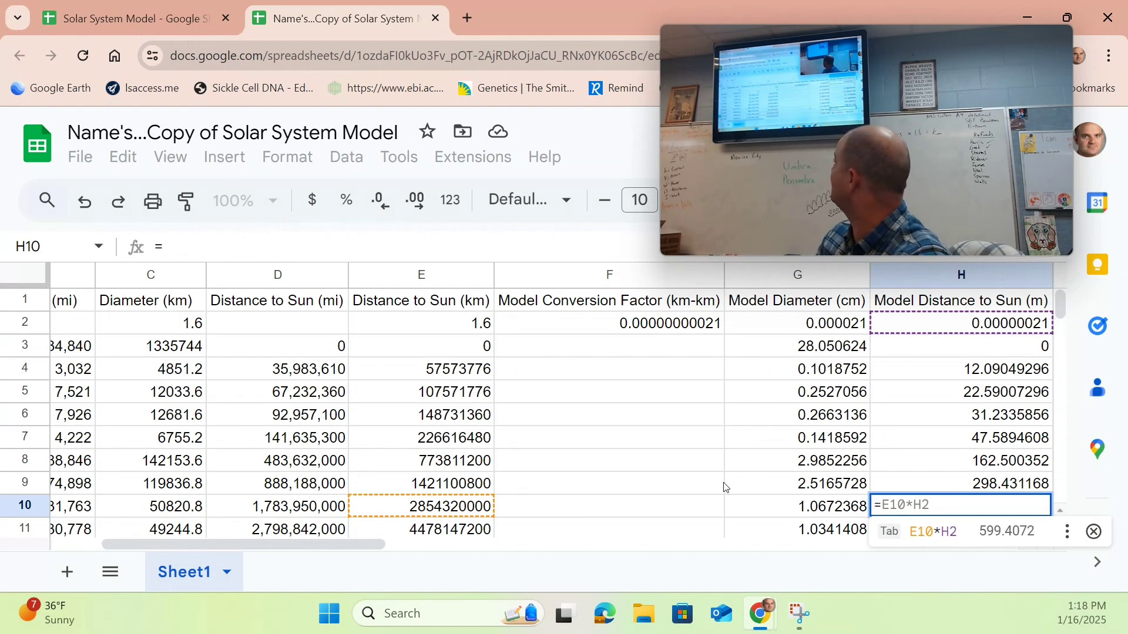
{"action": "key", "text": "Tab"}
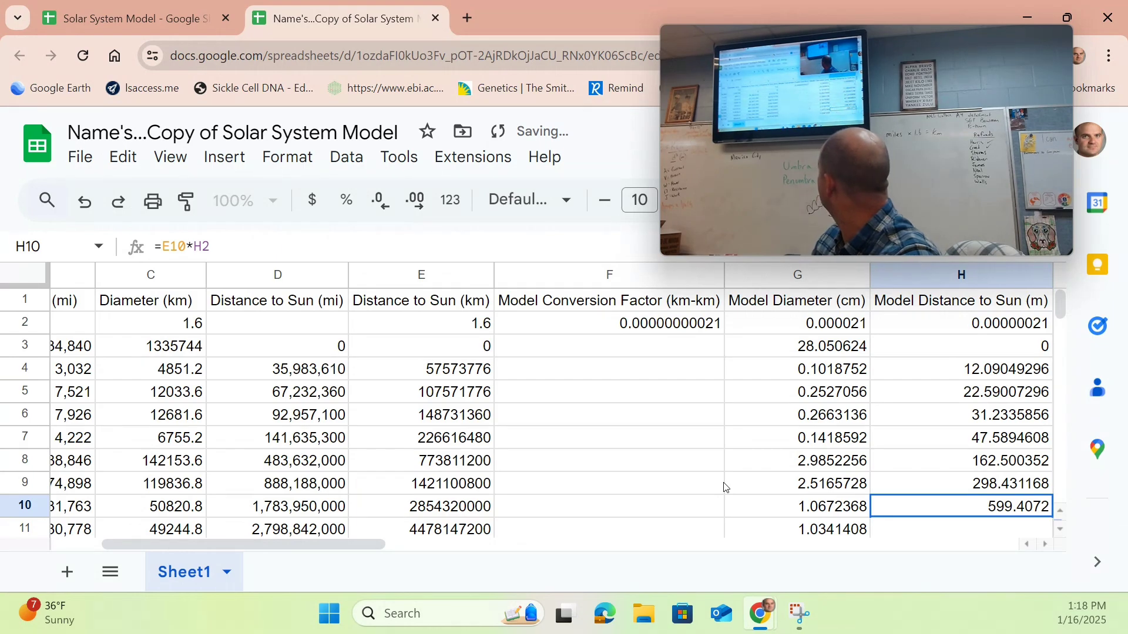
Calculate the last two model distances, for Neptune and Pluto, with =E11*H2 in H11 and =E12*H2 in H12
{"action": "left_click", "coordinate": [946, 531]}
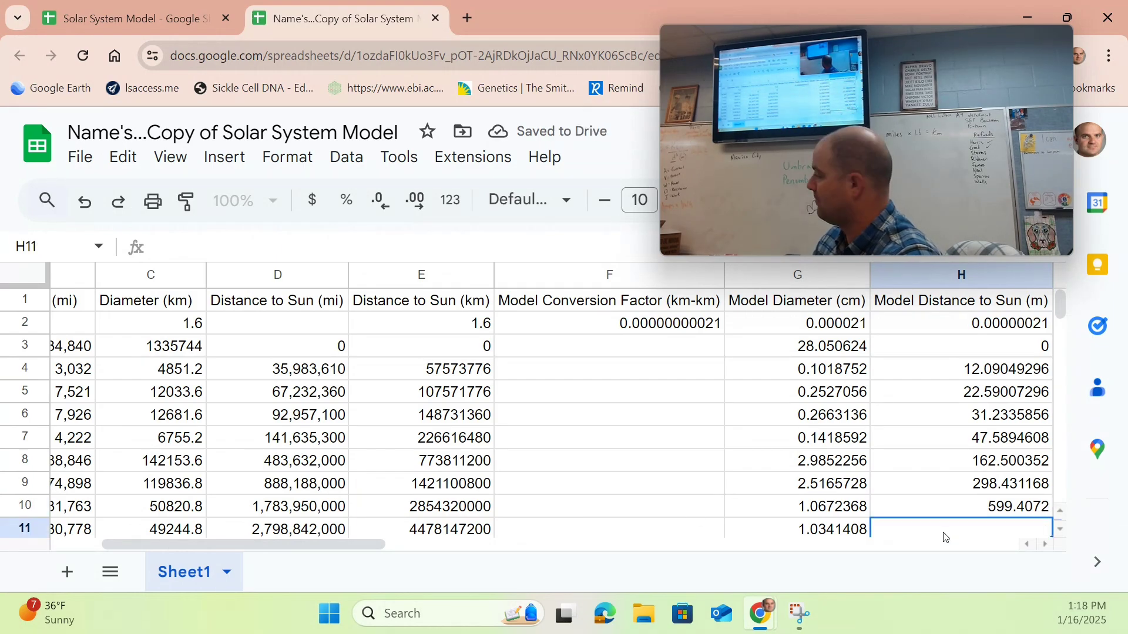
{"action": "type", "text": "="}
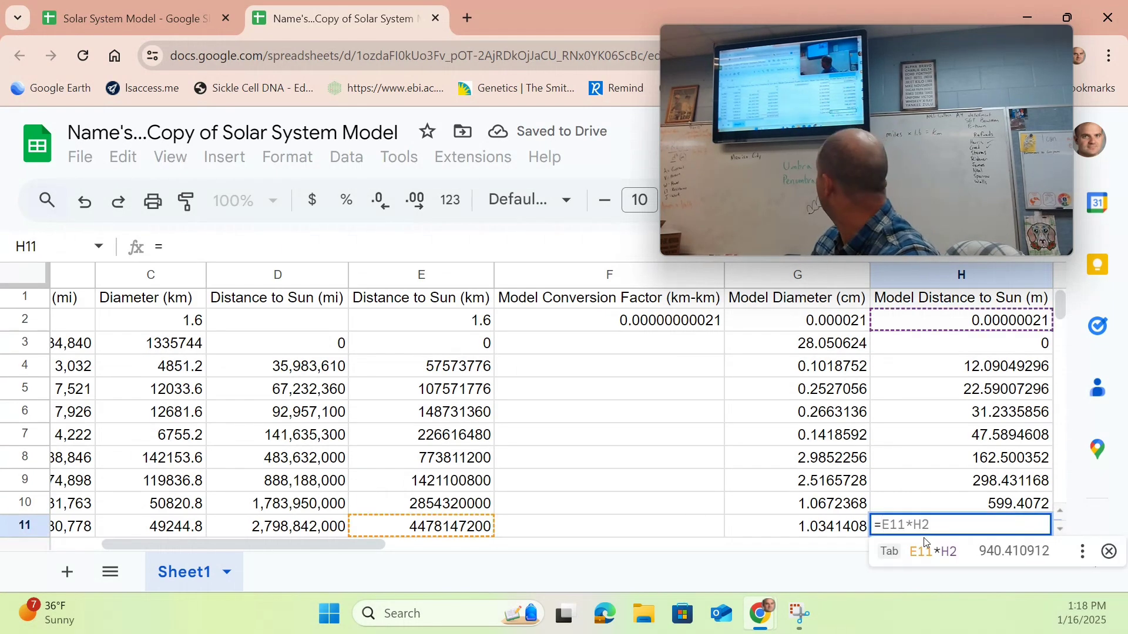
{"action": "key", "text": "Tab"}
{"action": "scroll", "coordinate": [923, 494], "scroll_direction": "down", "scroll_amount": 2}
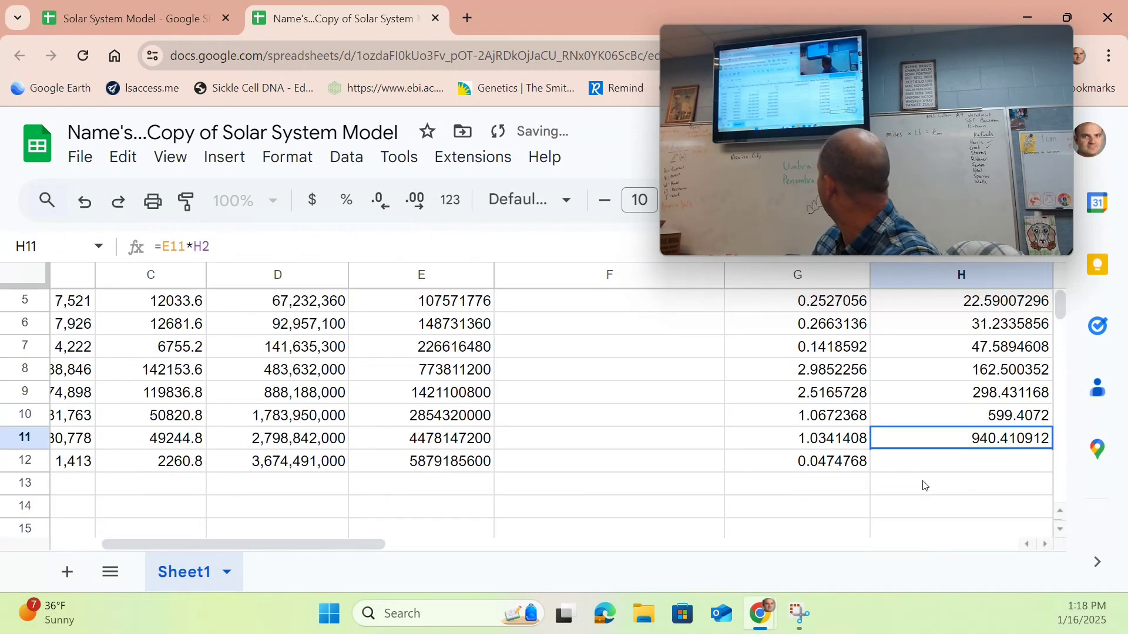
{"action": "left_click", "coordinate": [978, 471]}
{"action": "type", "text": "="}
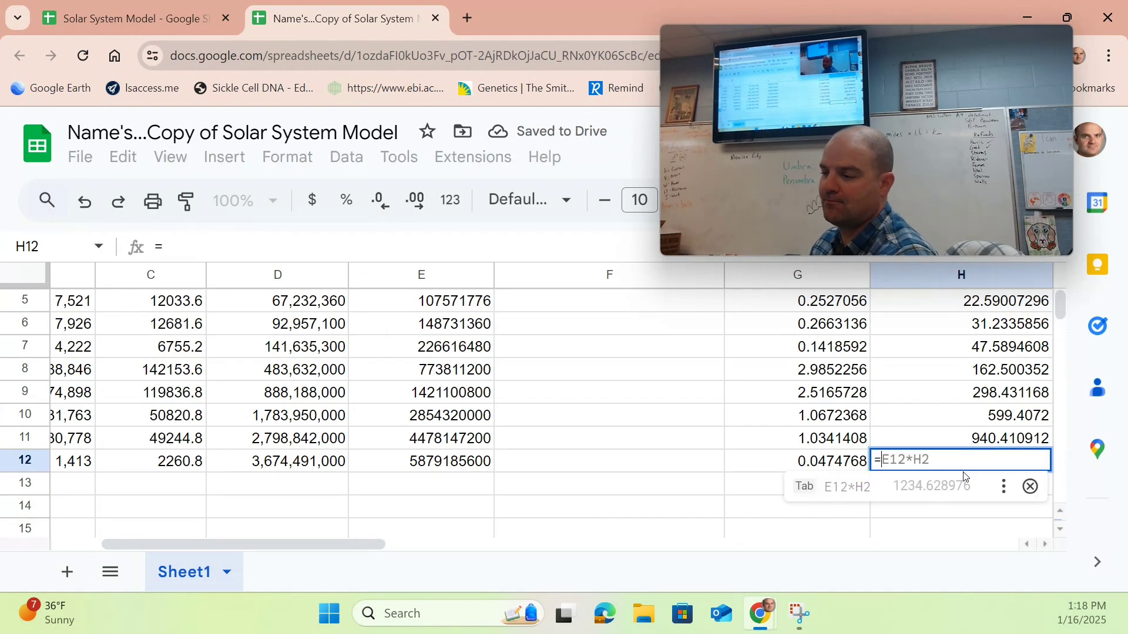
{"action": "key", "text": "Tab"}
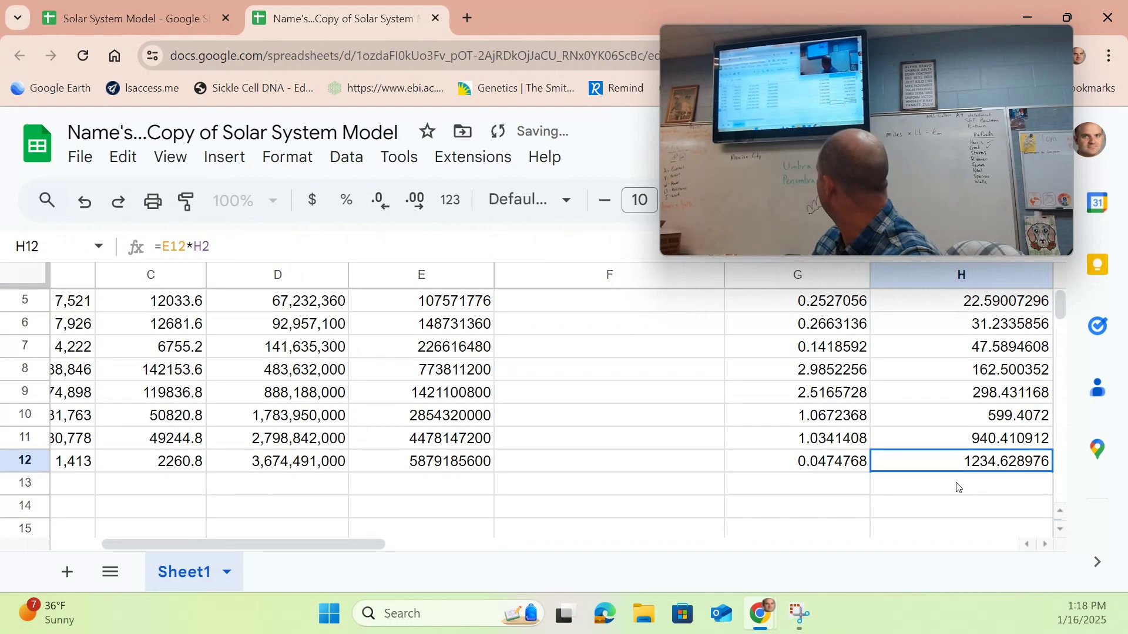
{"action": "left_click", "coordinate": [958, 489]}
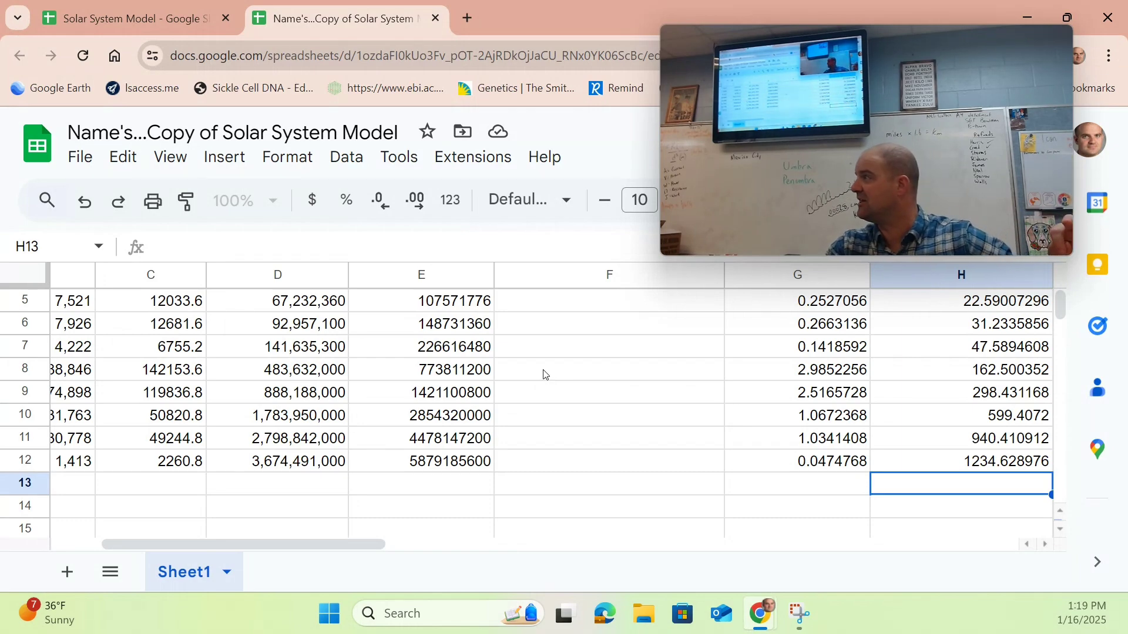
{"action": "scroll", "coordinate": [566, 376], "scroll_direction": "up", "scroll_amount": 3}
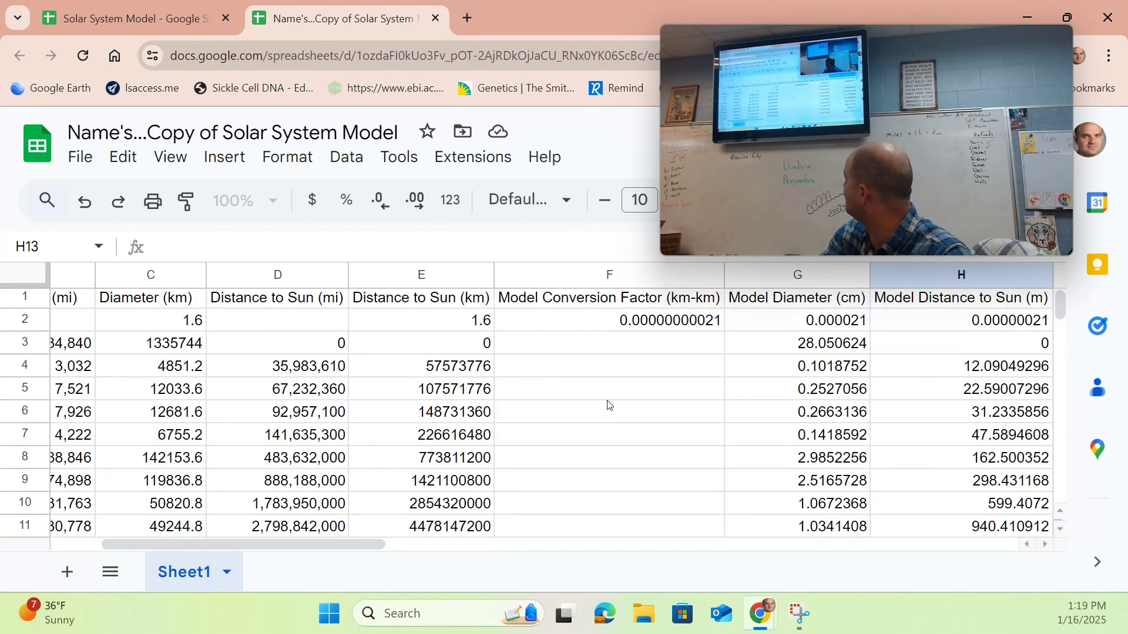